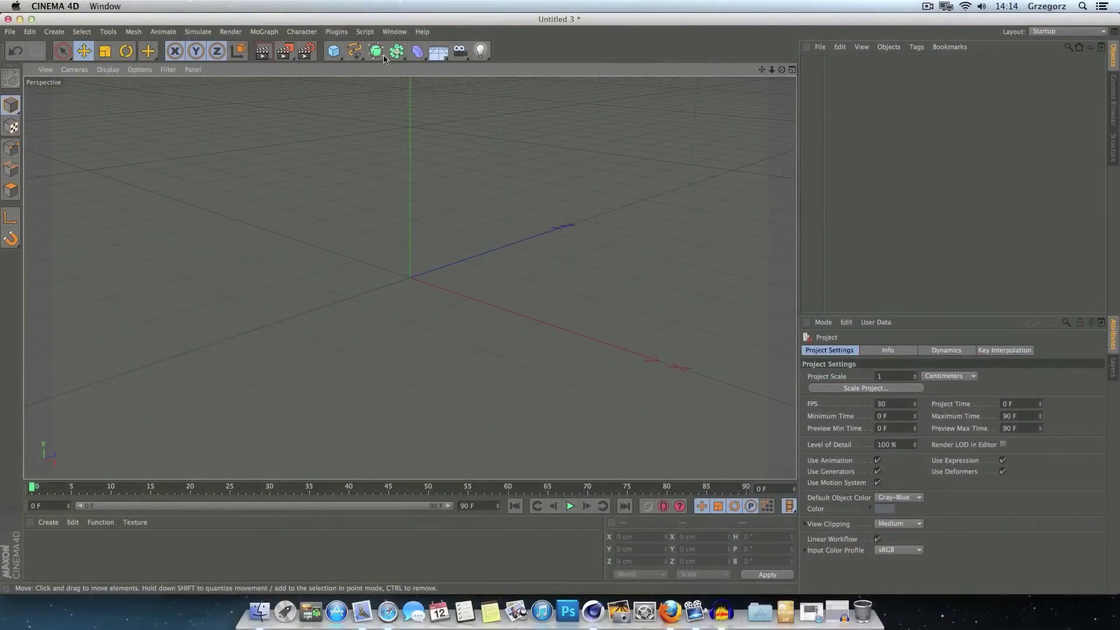
Step: Add an empty Sweep NURBS generator to the scene
{"action": "left_click", "coordinate": [379, 56]}
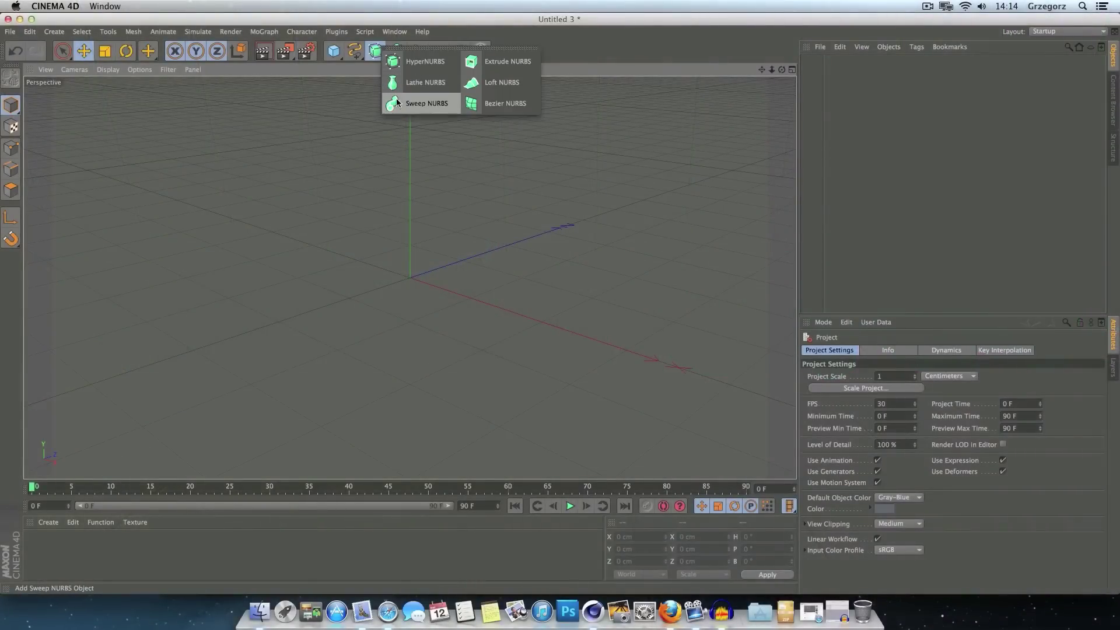
{"action": "left_click", "coordinate": [437, 111]}
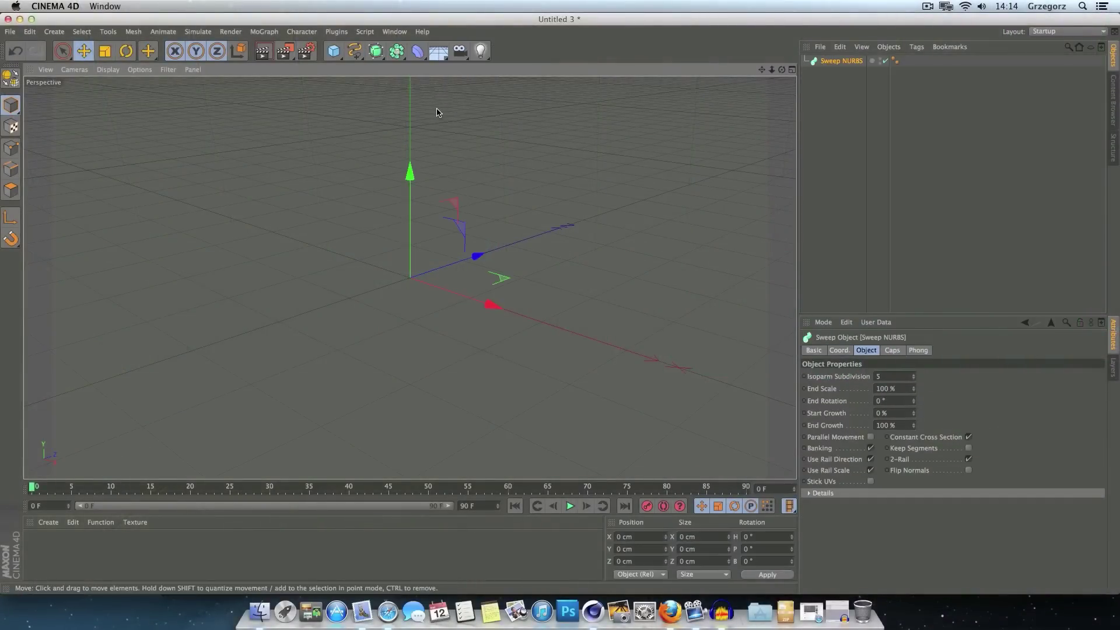
{"action": "left_click", "coordinate": [354, 51]}
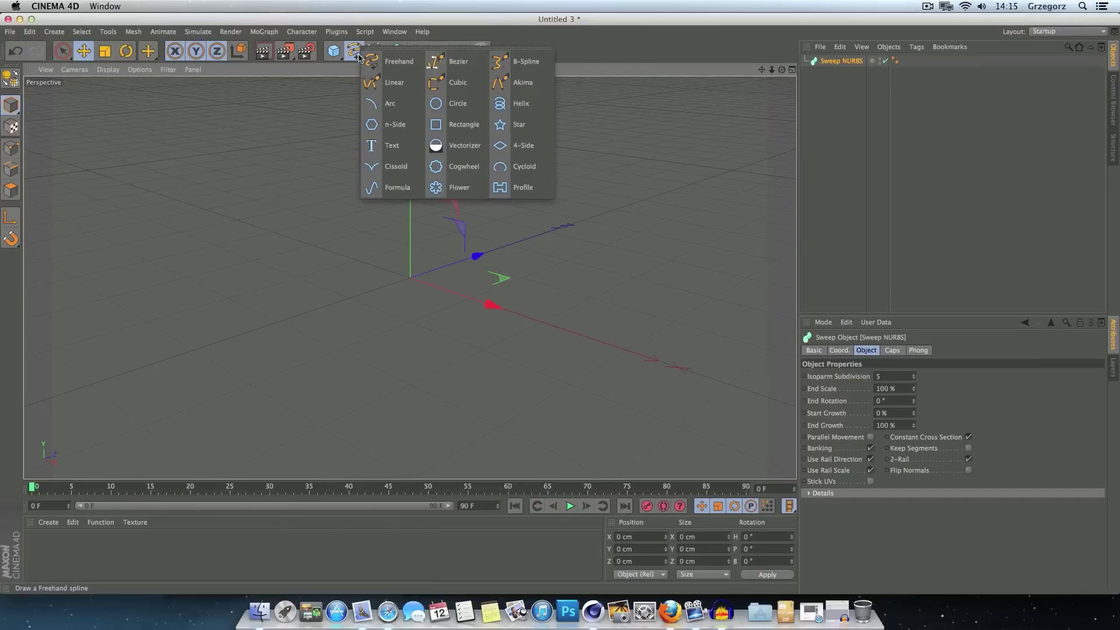
Step: Add a Rectangle spline 140 cm wide and 26 cm high with 13 cm rounded corners
{"action": "left_click", "coordinate": [474, 129]}
{"action": "left_click_drag", "start_coordinate": [781, 70], "coordinate": [767, 72]}
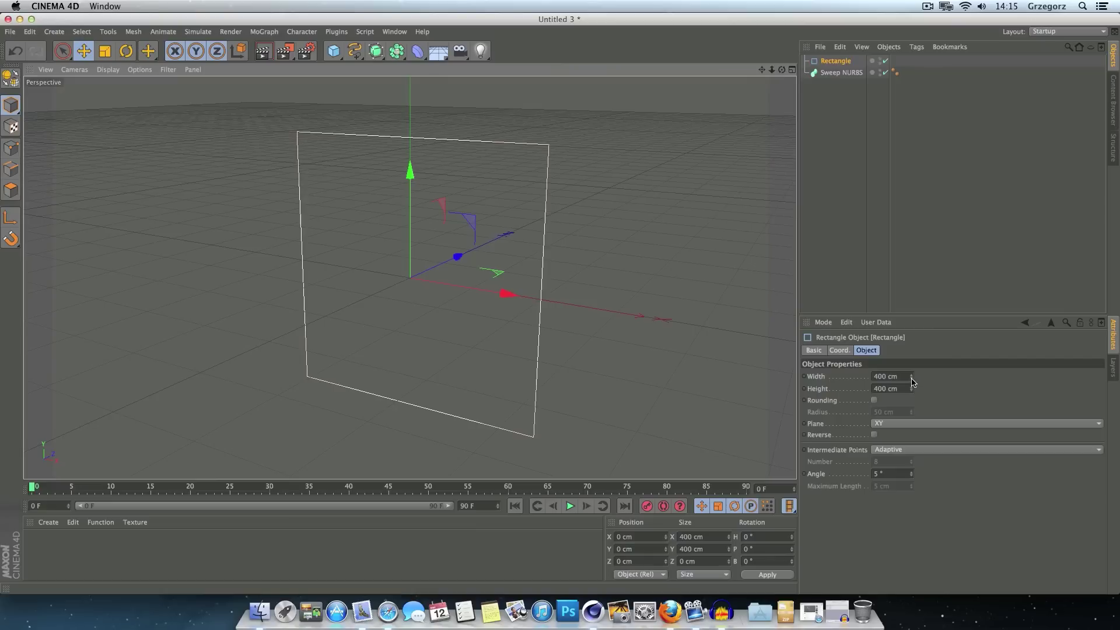
{"action": "left_click_drag", "start_coordinate": [912, 378], "coordinate": [911, 420]}
{"action": "left_click_drag", "start_coordinate": [911, 378], "coordinate": [910, 444]}
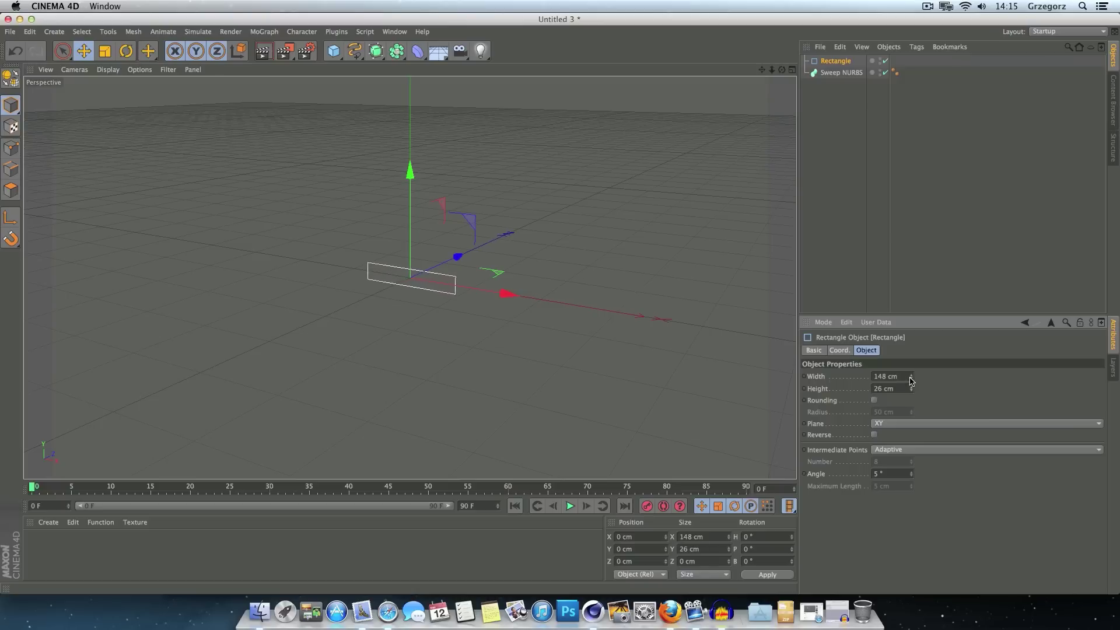
{"action": "left_click_drag", "start_coordinate": [911, 376], "coordinate": [911, 380]}
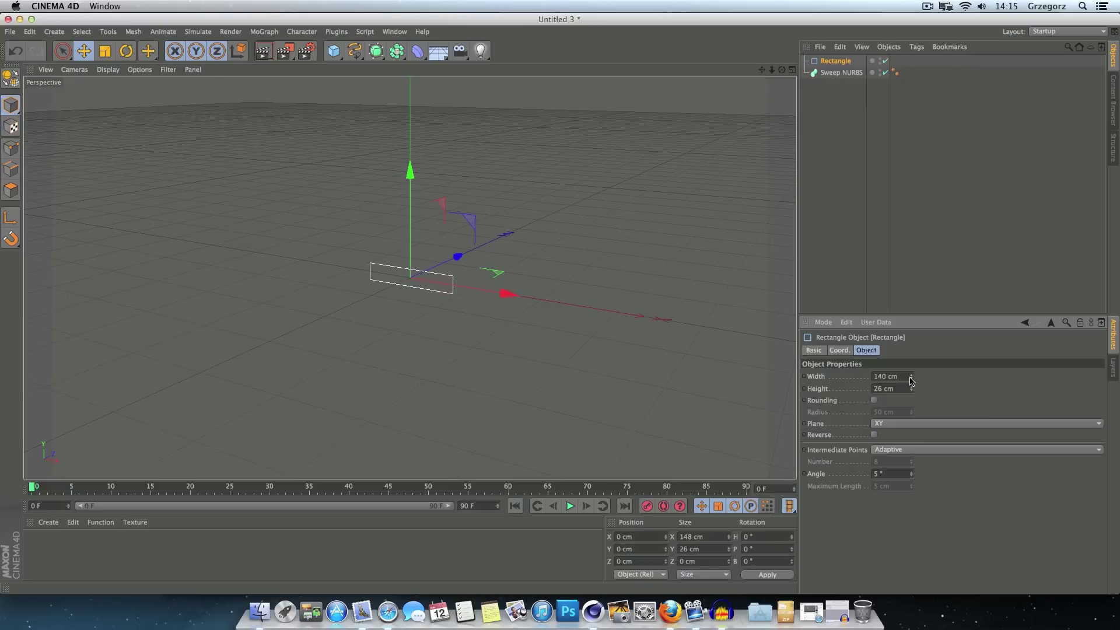
{"action": "left_click", "coordinate": [874, 400]}
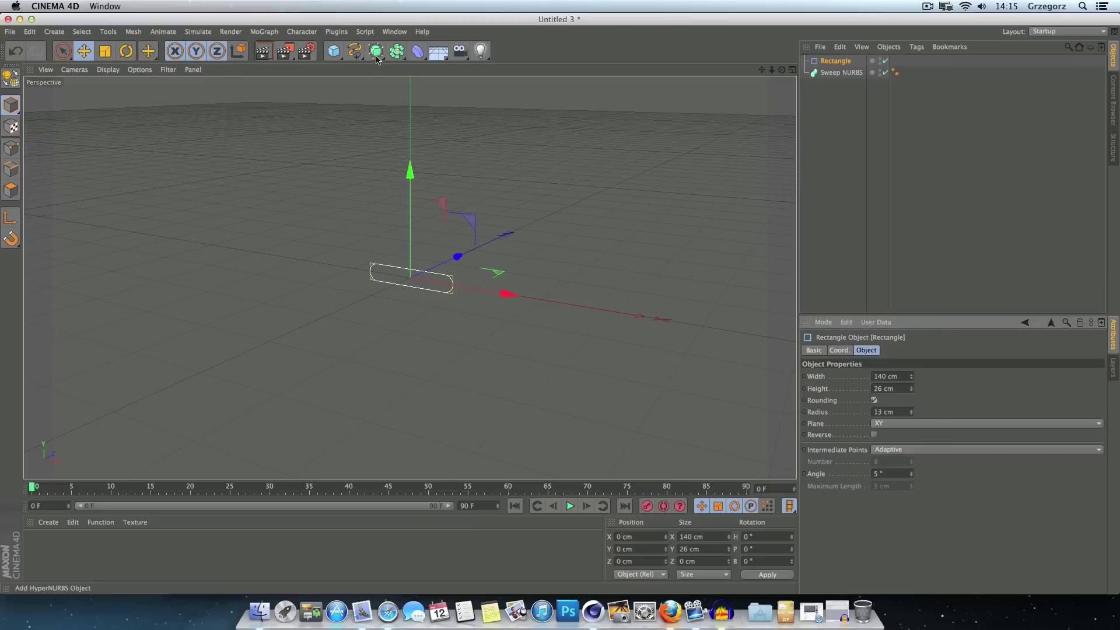
{"action": "left_click", "coordinate": [354, 51]}
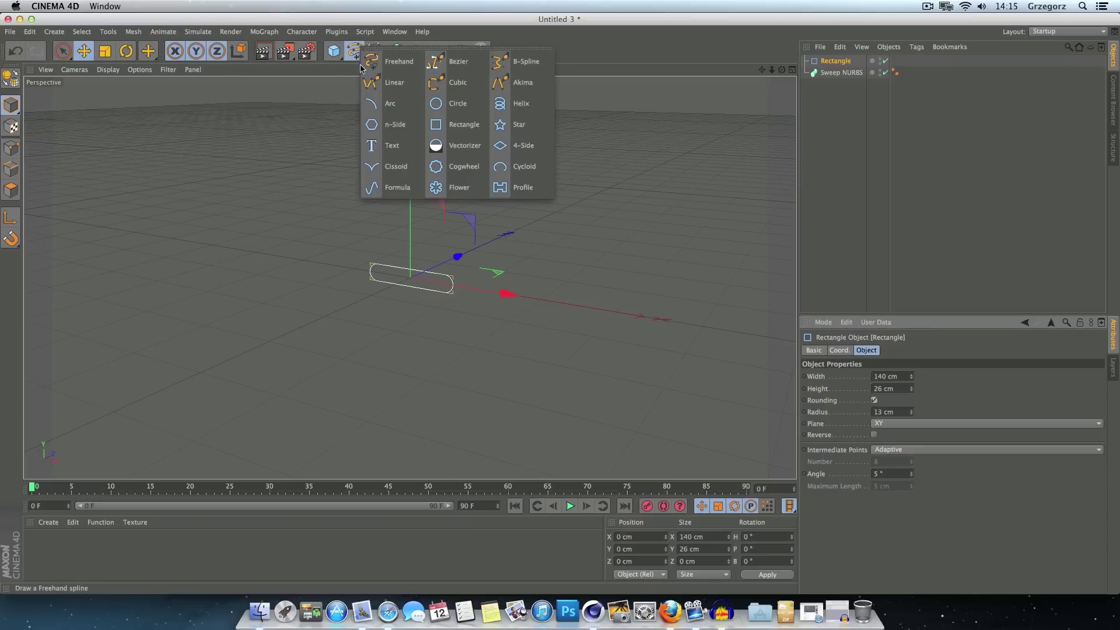
Step: Add a rounded 400 cm Rectangle.1, make it editable, and uncheck Close Spline
{"action": "left_click", "coordinate": [470, 132]}
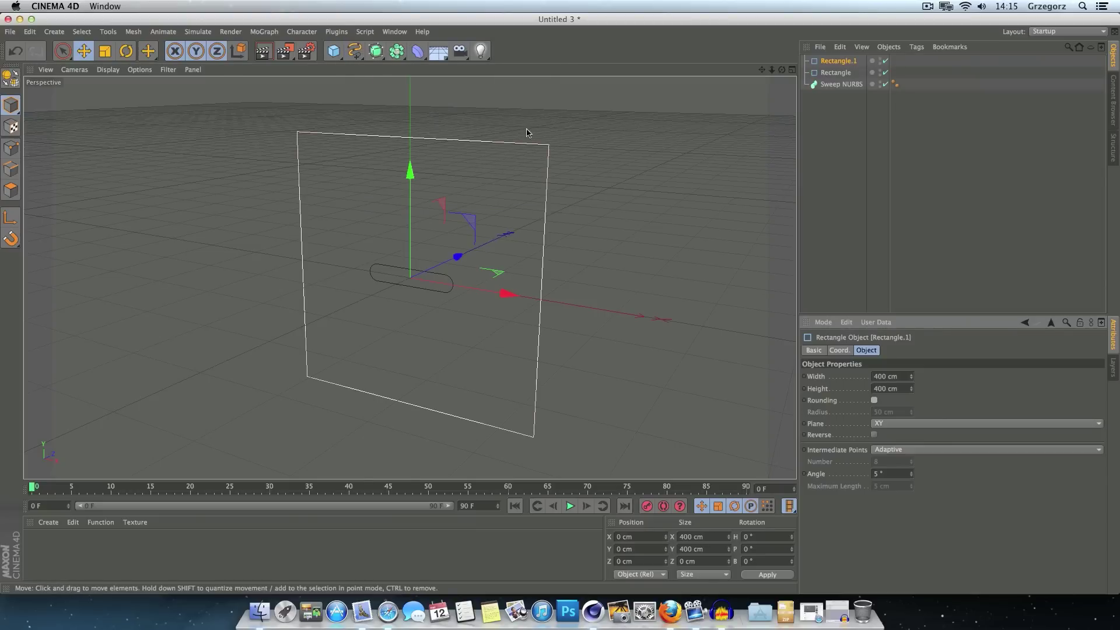
{"action": "left_click", "coordinate": [874, 400]}
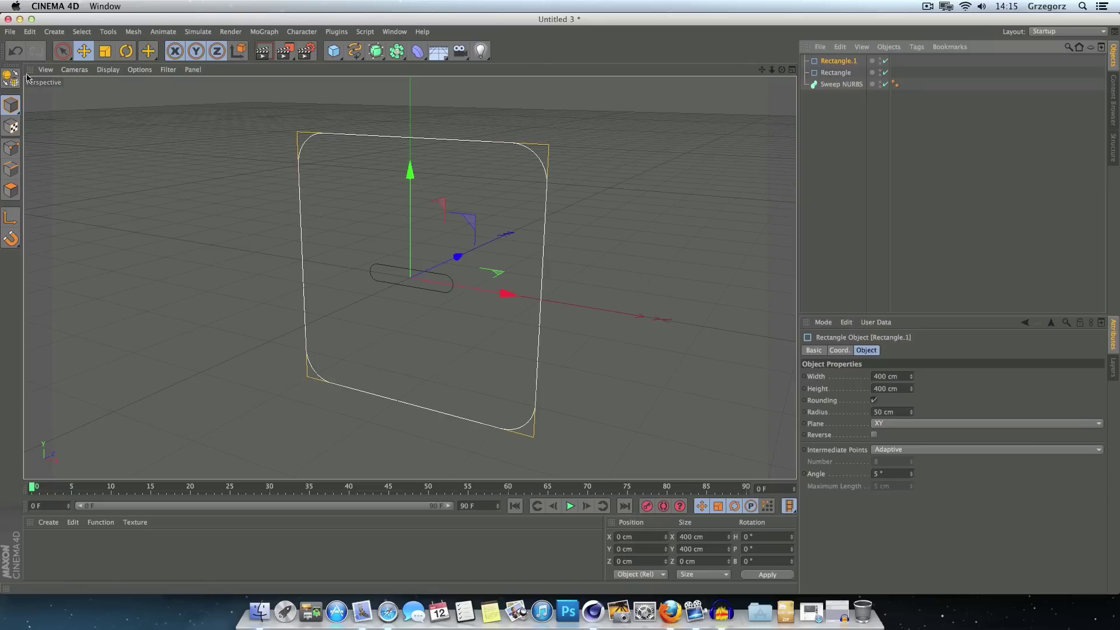
{"action": "left_click", "coordinate": [9, 78]}
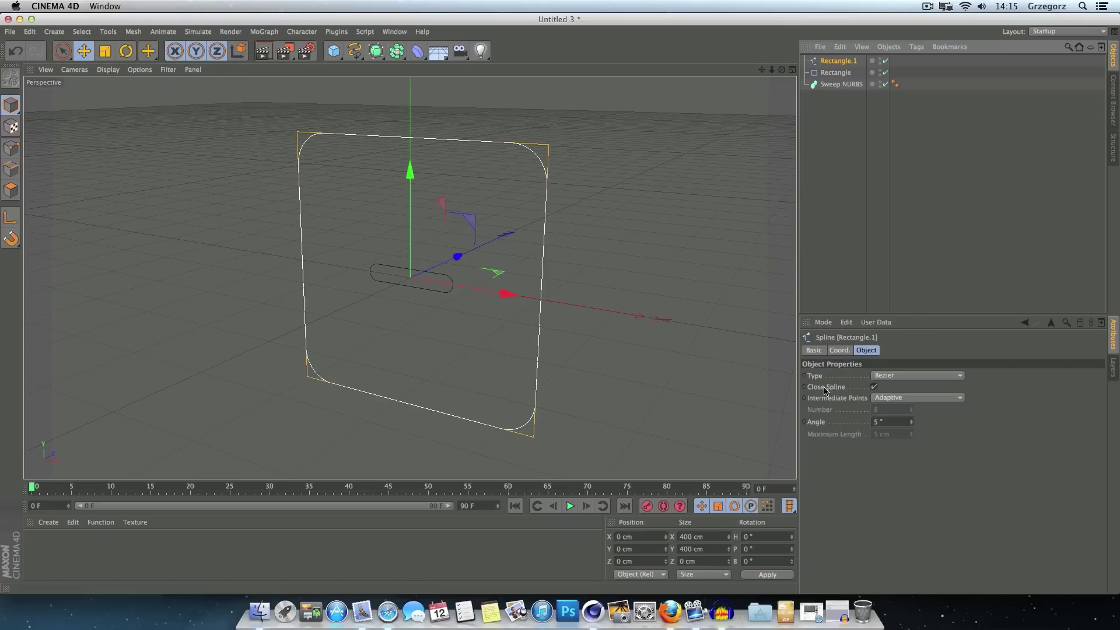
{"action": "left_click", "coordinate": [874, 387]}
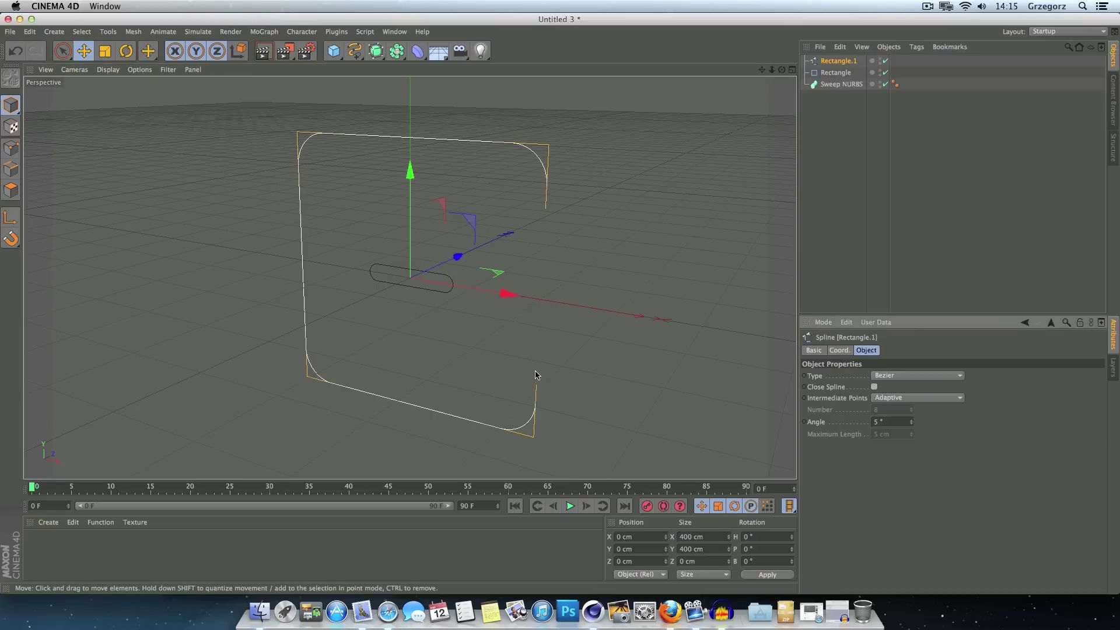
{"action": "left_click", "coordinate": [63, 51]}
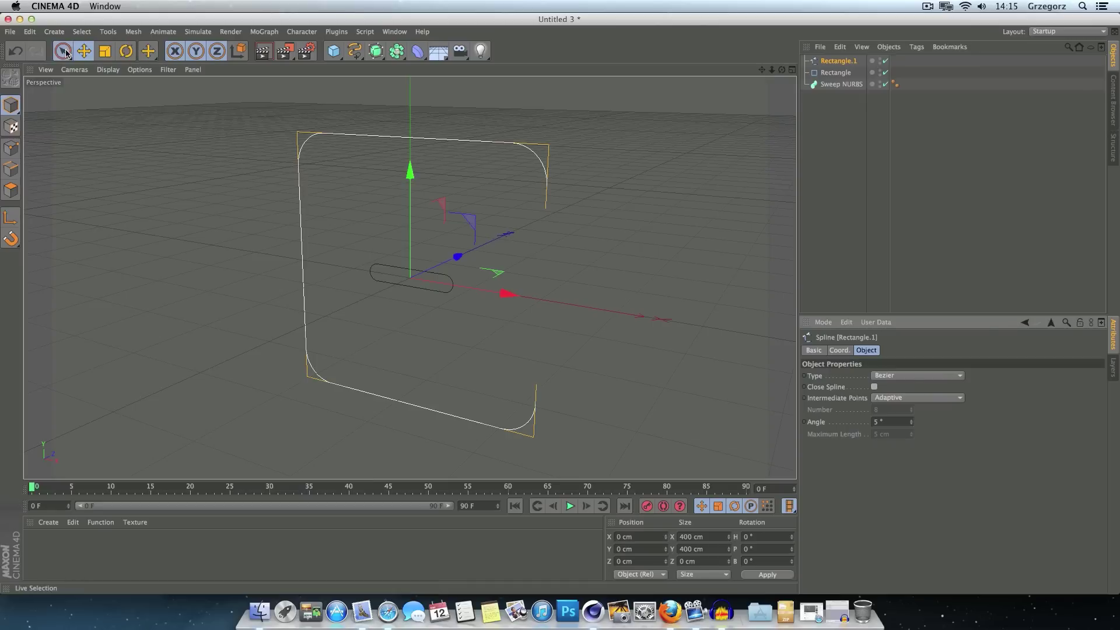
Step: Delete four extra end points of Rectangle.1 in Point mode
{"action": "left_click", "coordinate": [12, 149]}
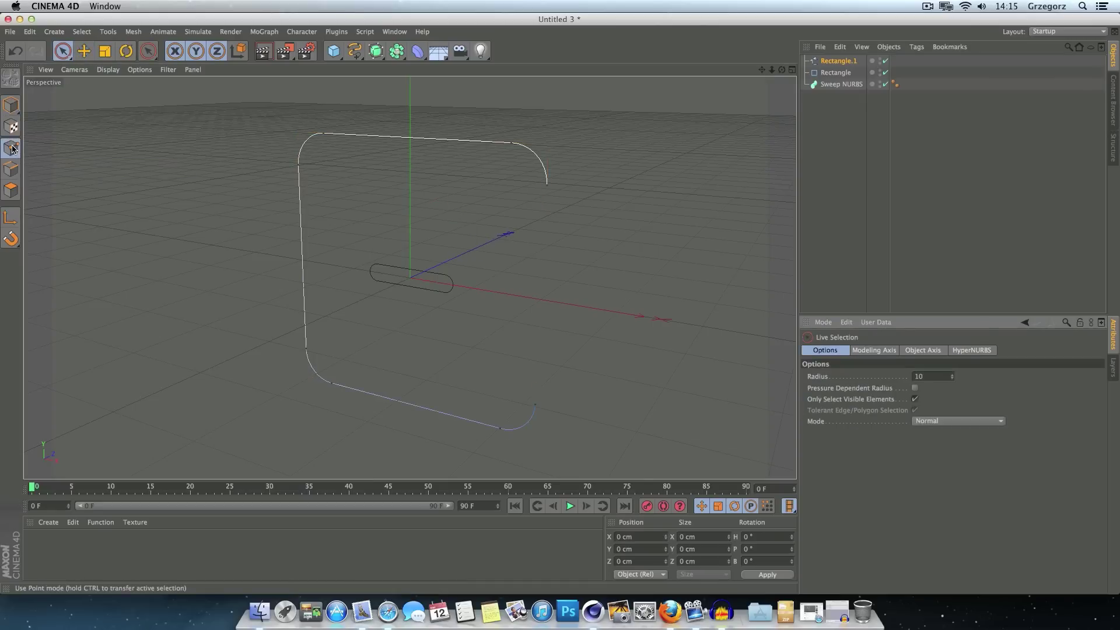
{"action": "left_click", "coordinate": [546, 186]}
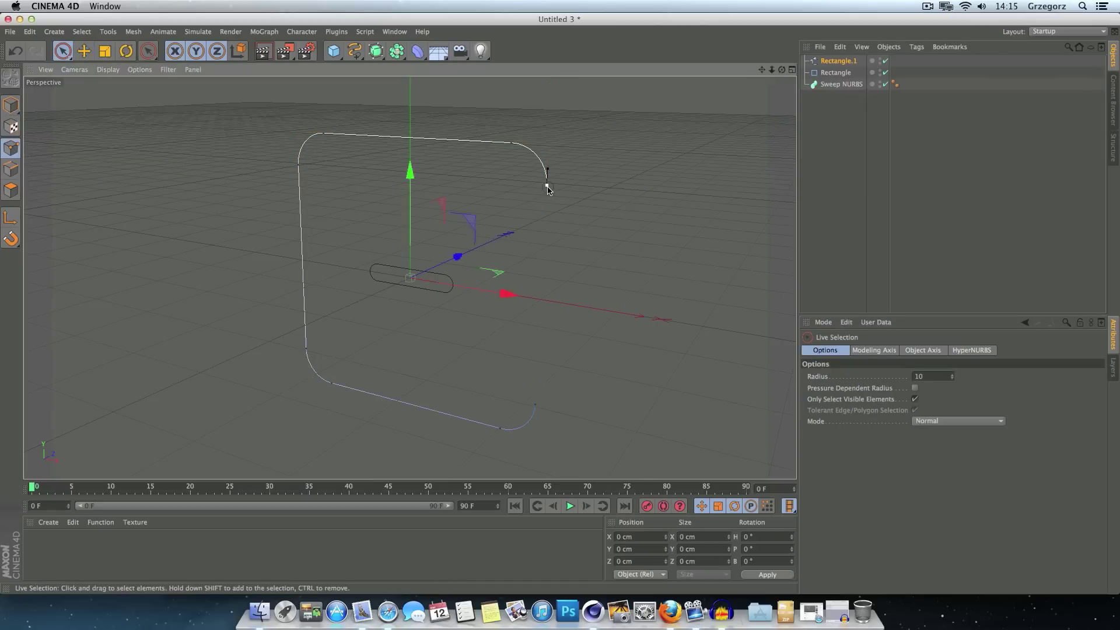
{"action": "key", "text": "Delete"}
{"action": "left_click", "coordinate": [512, 143]}
{"action": "key", "text": "Delete"}
{"action": "left_click", "coordinate": [322, 134]}
{"action": "key", "text": "Delete"}
{"action": "left_click", "coordinate": [535, 404]}
{"action": "key", "text": "Delete"}
Step: Extend the floor line along X, raise the top point, and nest Rectangle.1 under the sweep
{"action": "left_click", "coordinate": [499, 428]}
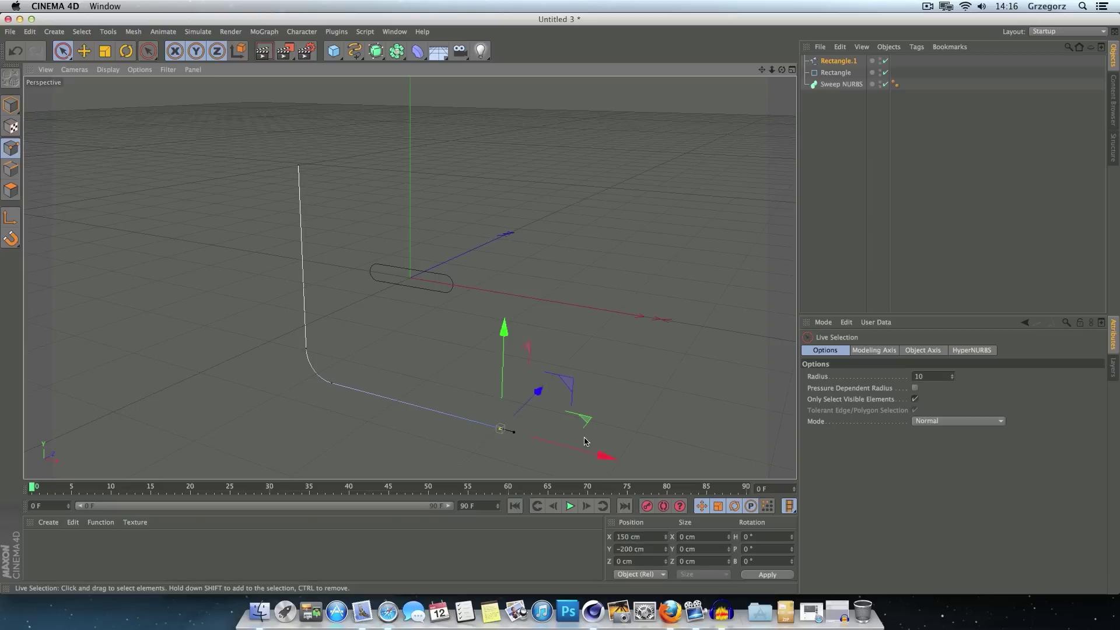
{"action": "left_click_drag", "start_coordinate": [600, 458], "coordinate": [737, 465]}
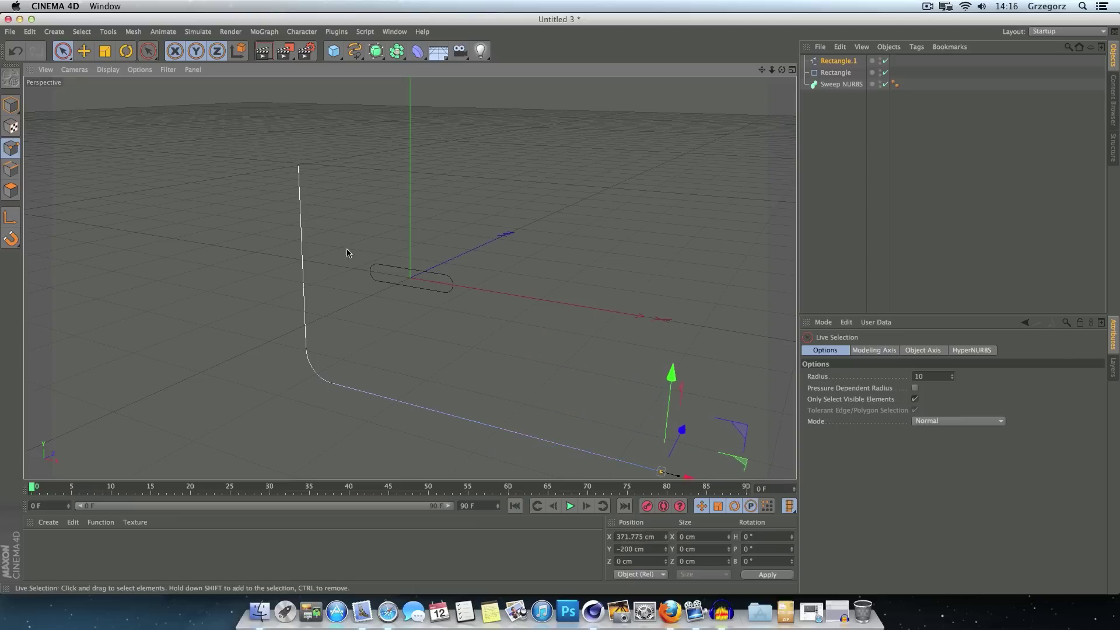
{"action": "left_click", "coordinate": [298, 167]}
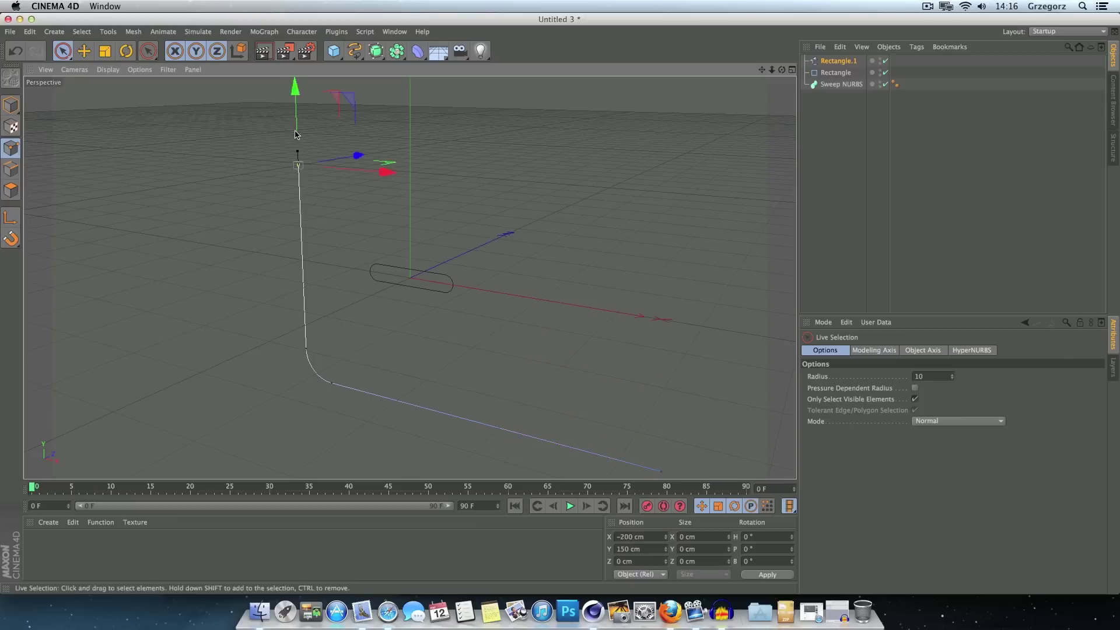
{"action": "left_click_drag", "start_coordinate": [298, 124], "coordinate": [295, 124]}
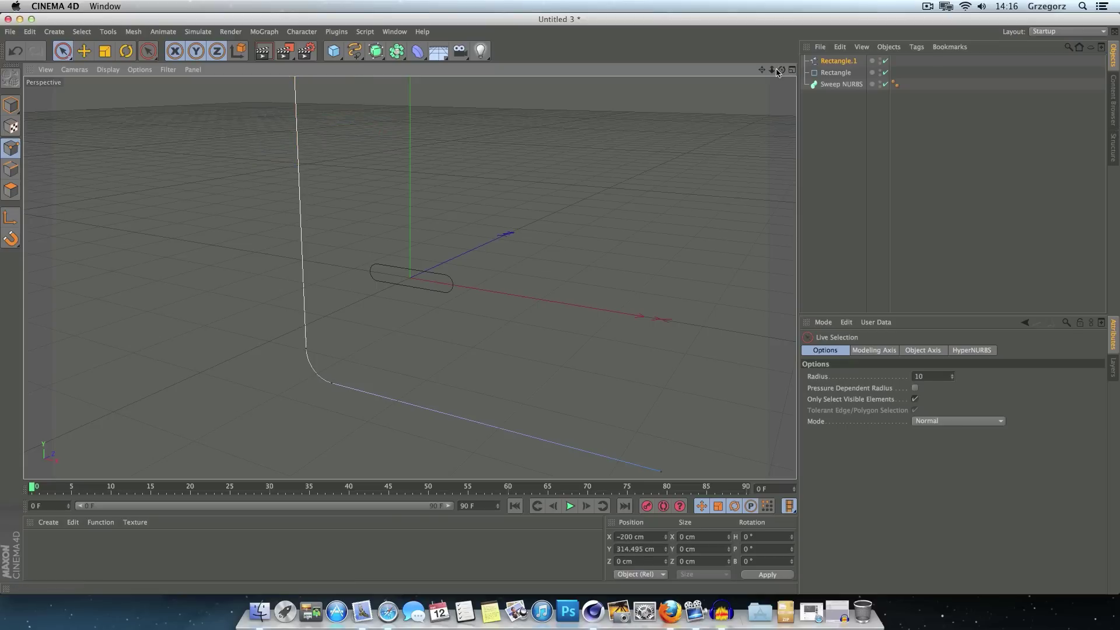
{"action": "left_click_drag", "start_coordinate": [776, 72], "coordinate": [784, 74]}
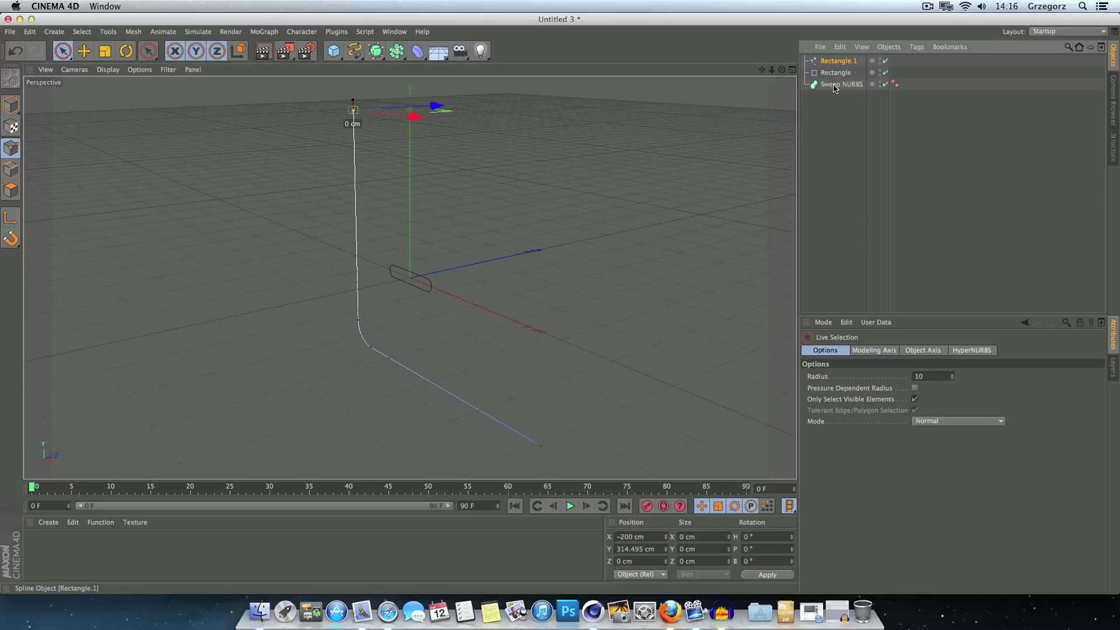
{"action": "left_click_drag", "start_coordinate": [837, 60], "coordinate": [834, 88]}
Step: Put the Rectangle profile under the sweep and resize it to 7 × 91 cm
{"action": "left_click", "coordinate": [835, 62]}
{"action": "left_click_drag", "start_coordinate": [835, 76], "coordinate": [837, 74]}
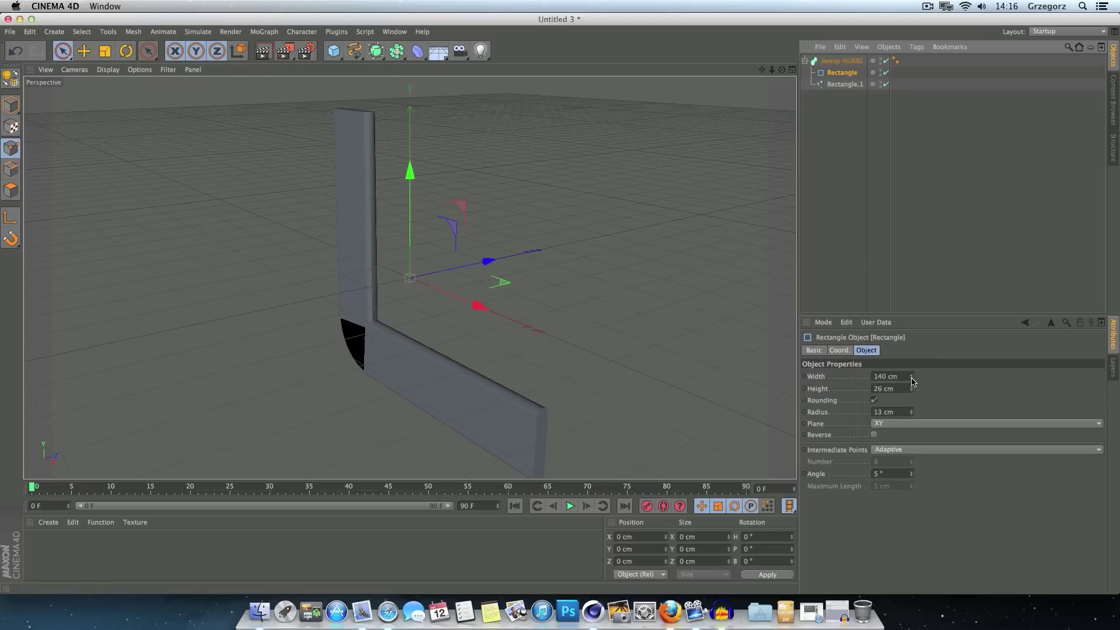
{"action": "left_click_drag", "start_coordinate": [911, 380], "coordinate": [911, 385]}
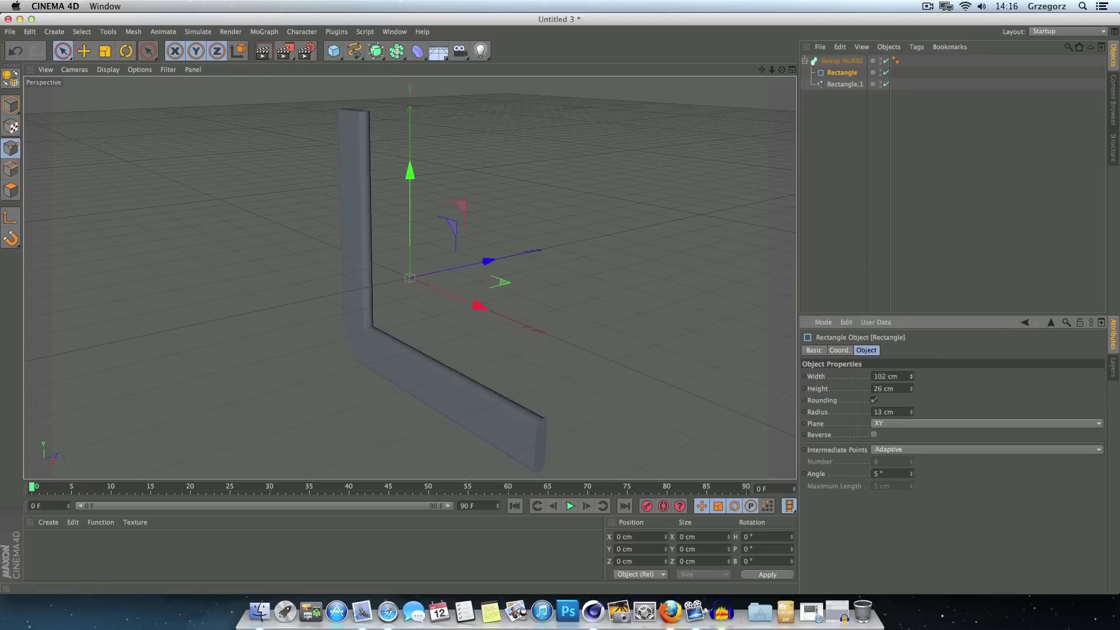
{"action": "mouse_move", "coordinate": [913, 381]}
{"action": "left_mouse_down"}
{"action": "mouse_move", "coordinate": [913, 408]}
{"action": "mouse_move", "coordinate": [911, 397]}
{"action": "left_mouse_up"}
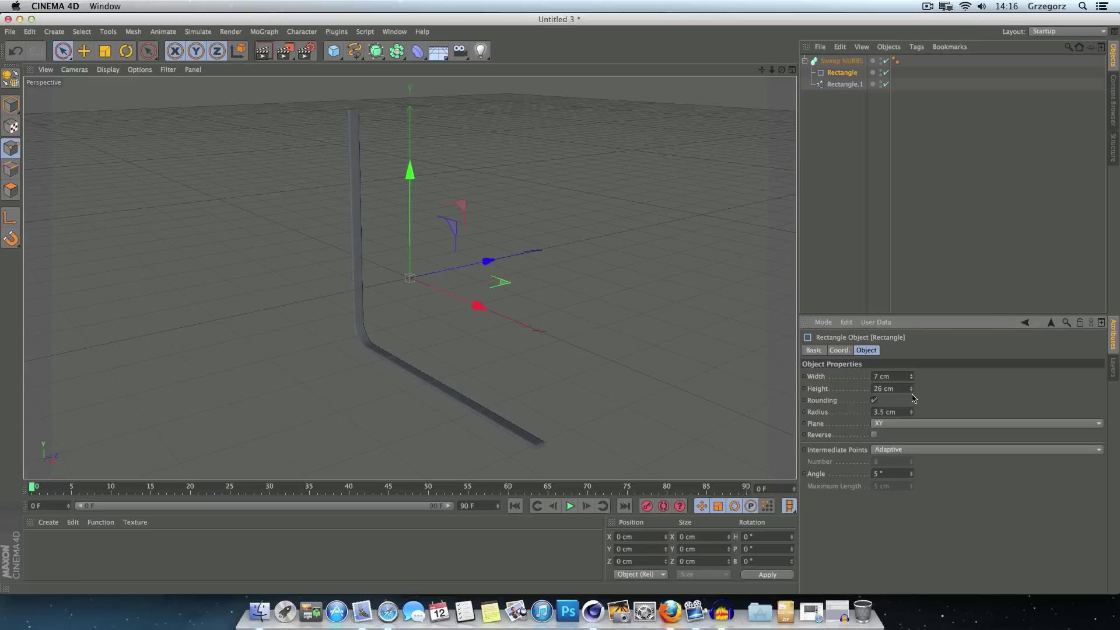
{"action": "mouse_move", "coordinate": [913, 389]}
{"action": "left_mouse_down"}
{"action": "mouse_move", "coordinate": [914, 361]}
{"action": "mouse_move", "coordinate": [911, 373]}
{"action": "left_mouse_up"}
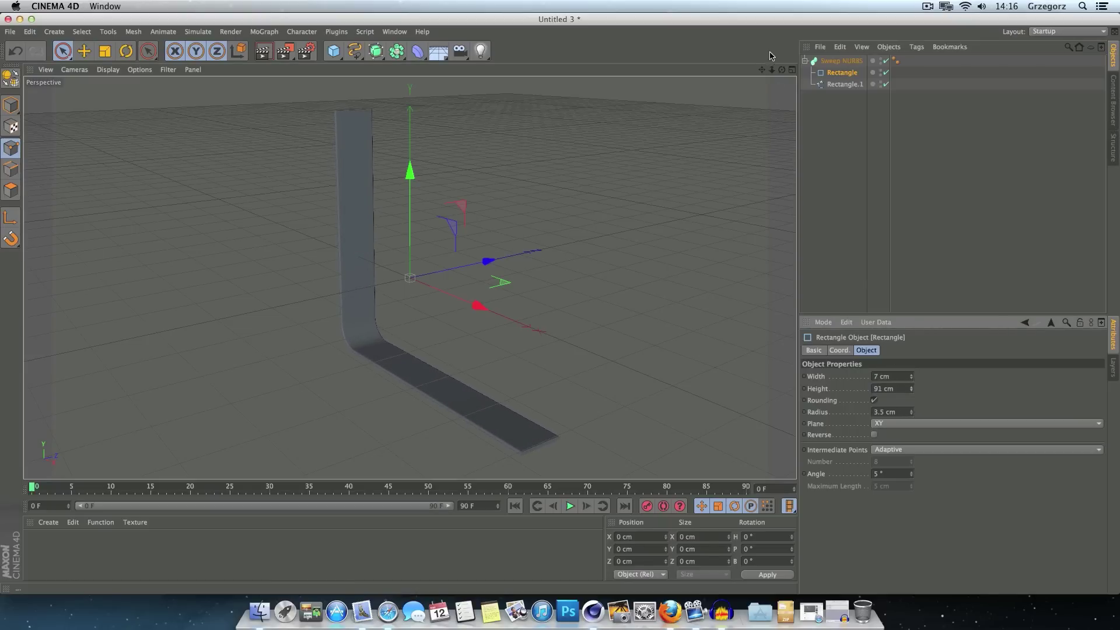
{"action": "left_click_drag", "start_coordinate": [782, 69], "coordinate": [752, 56]}
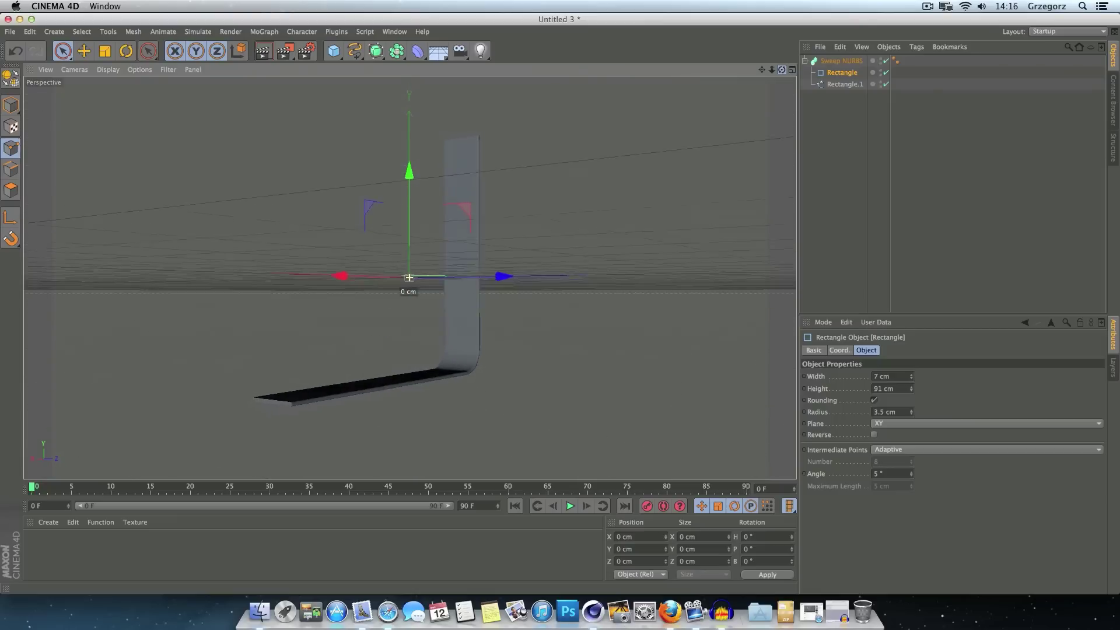
{"action": "left_click_drag", "start_coordinate": [771, 69], "coordinate": [747, 81]}
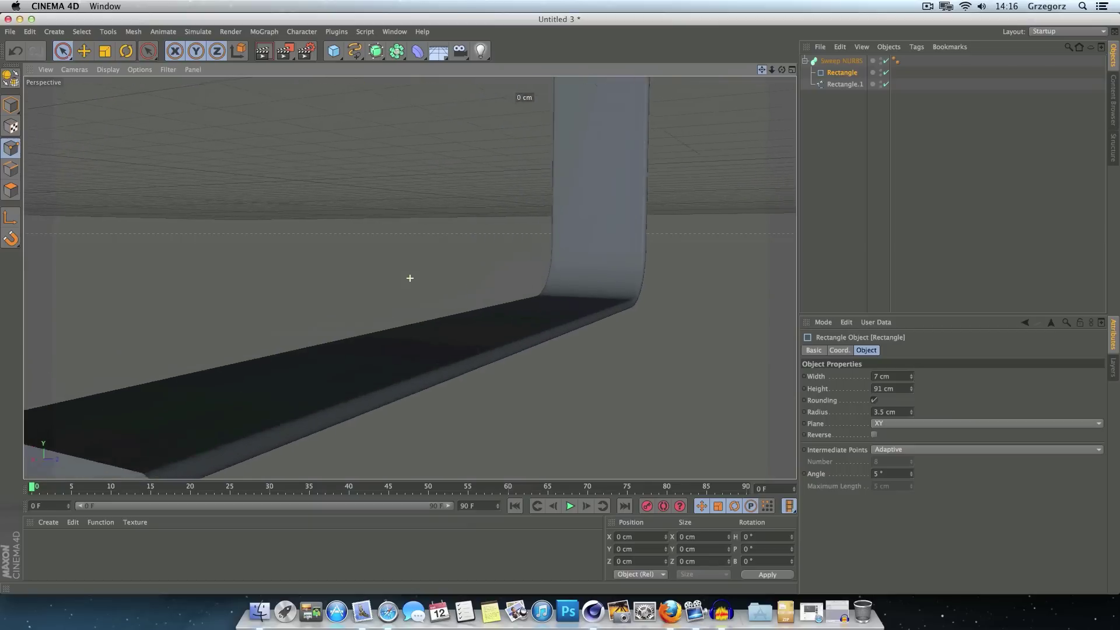
{"action": "left_click_drag", "start_coordinate": [409, 278], "coordinate": [770, 131]}
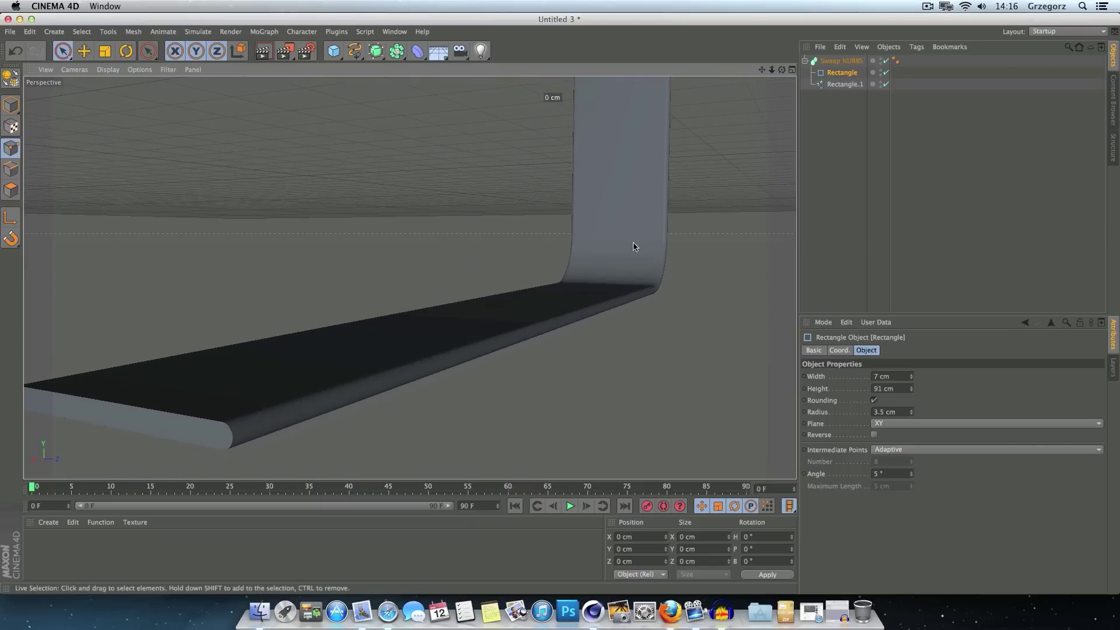
{"action": "left_click", "coordinate": [269, 32]}
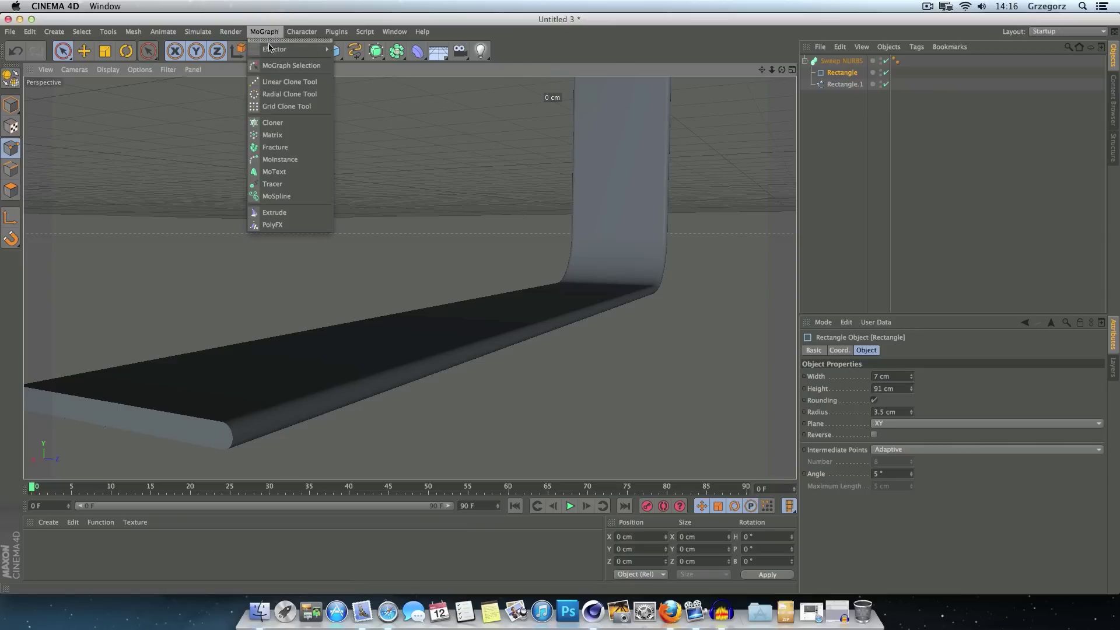
Step: Add a Cloner containing the Sweep NURBS and set the clone P.Y offset to 0 cm
{"action": "left_click", "coordinate": [295, 124]}
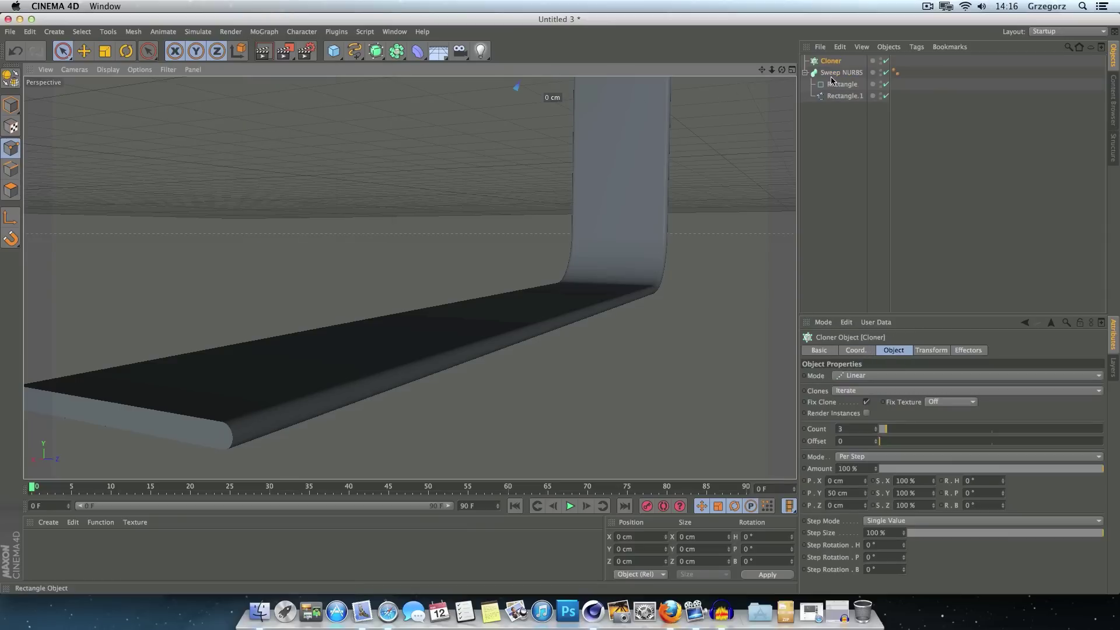
{"action": "left_click_drag", "start_coordinate": [841, 72], "coordinate": [826, 62]}
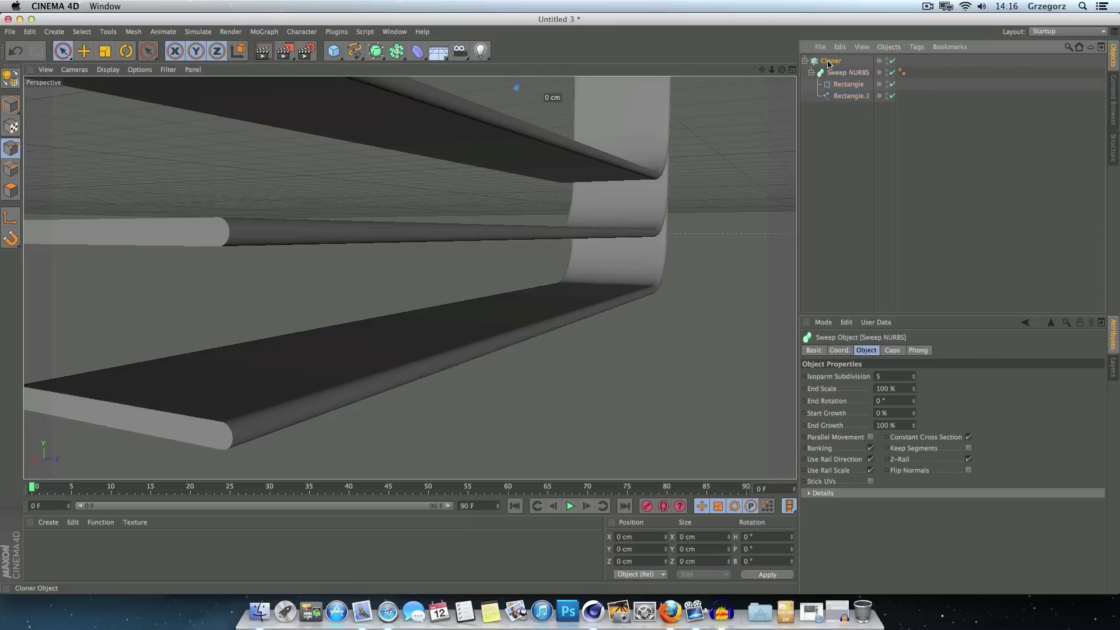
{"action": "scroll", "coordinate": [410, 278], "scroll_direction": "down", "scroll_amount": 3}
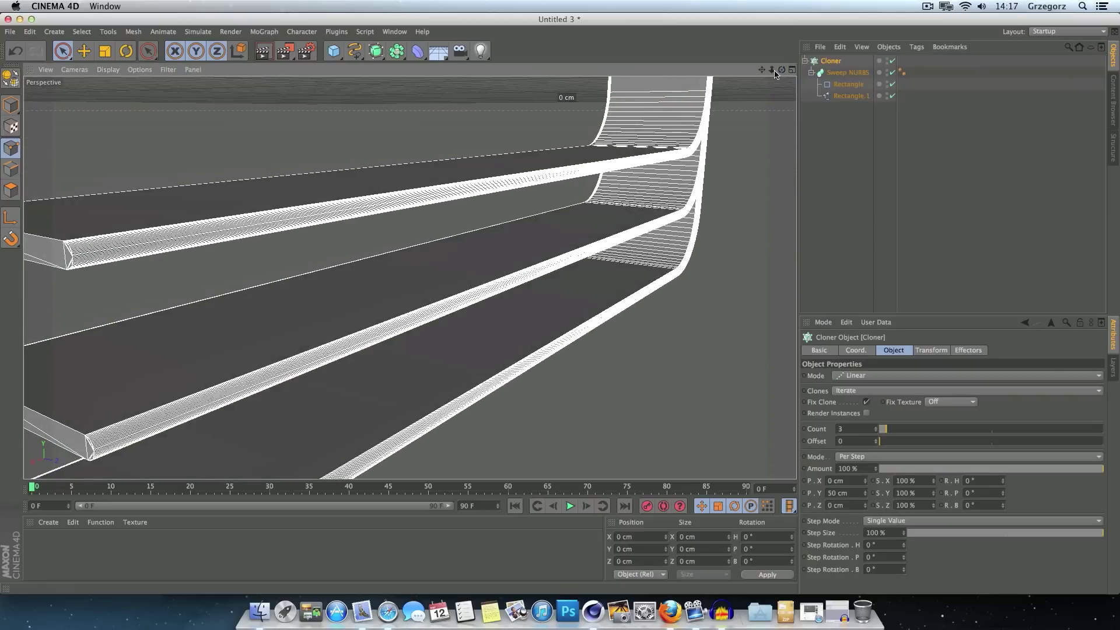
{"action": "scroll", "coordinate": [410, 278], "scroll_direction": "down", "scroll_amount": 3}
{"action": "scroll", "coordinate": [410, 278], "scroll_direction": "down", "scroll_amount": 2}
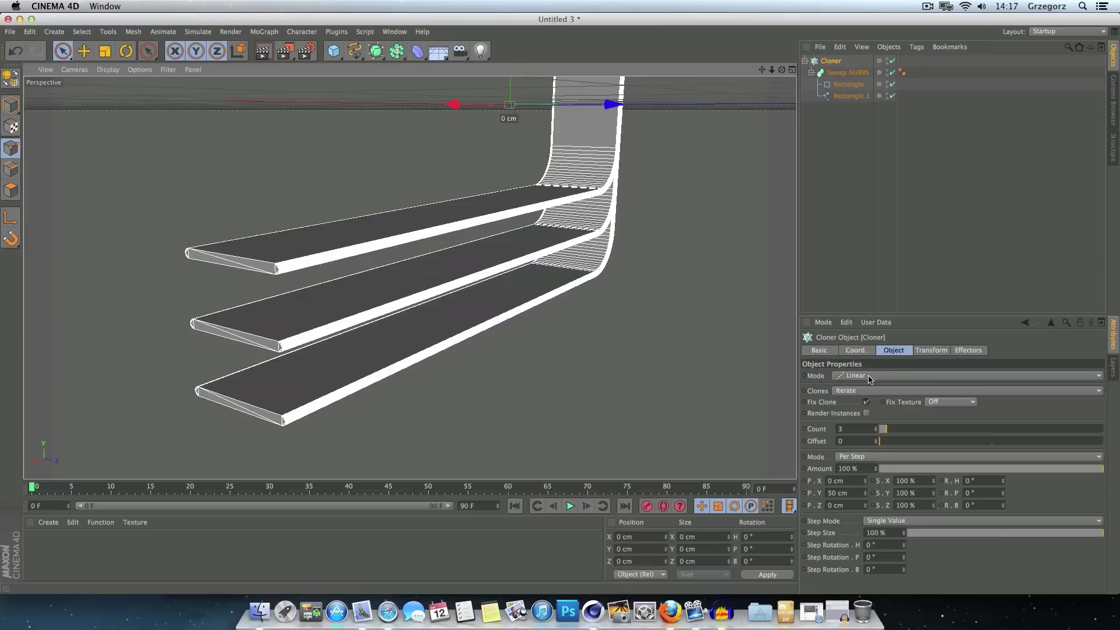
{"action": "left_click", "coordinate": [843, 494]}
{"action": "type", "text": "0"}
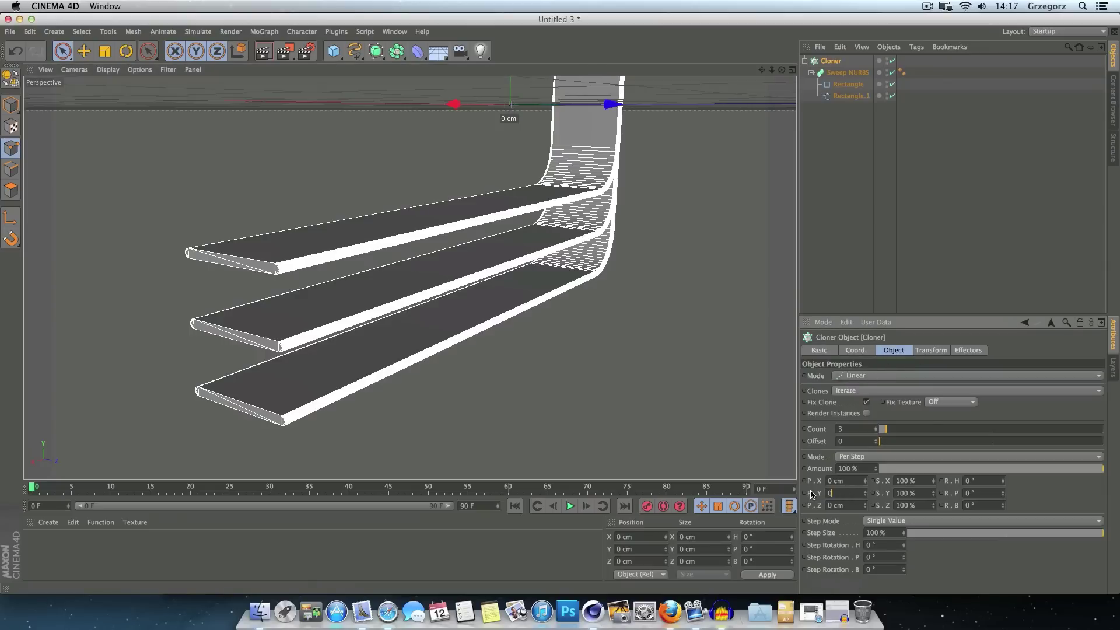
{"action": "key", "text": "Return"}
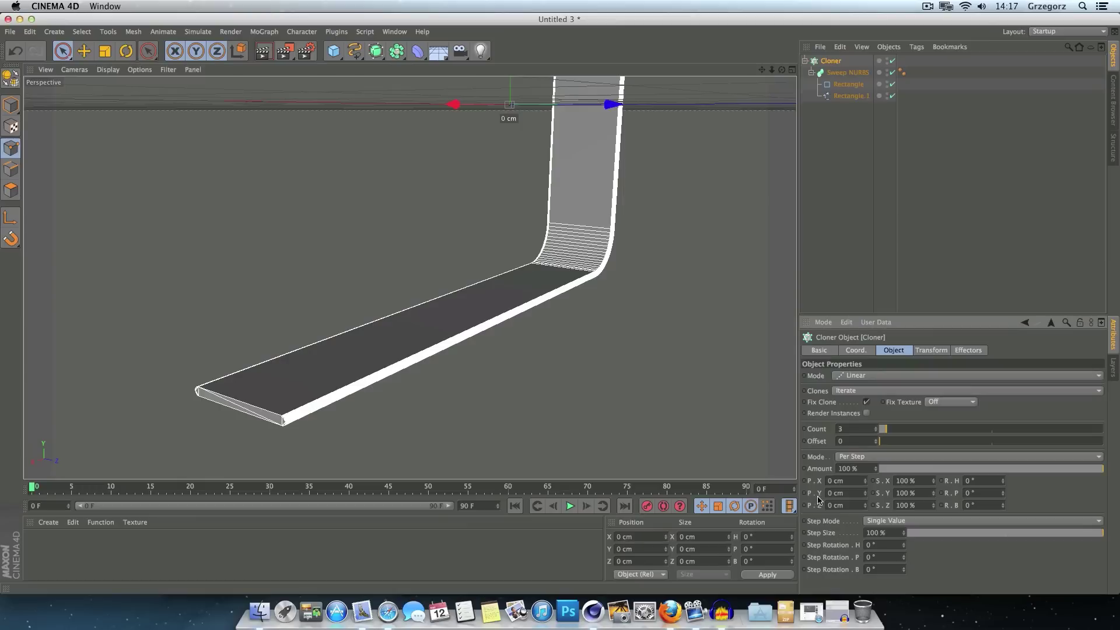
Step: Set the clone spacing P.Z to 91 cm
{"action": "left_click_drag", "start_coordinate": [866, 507], "coordinate": [867, 507]}
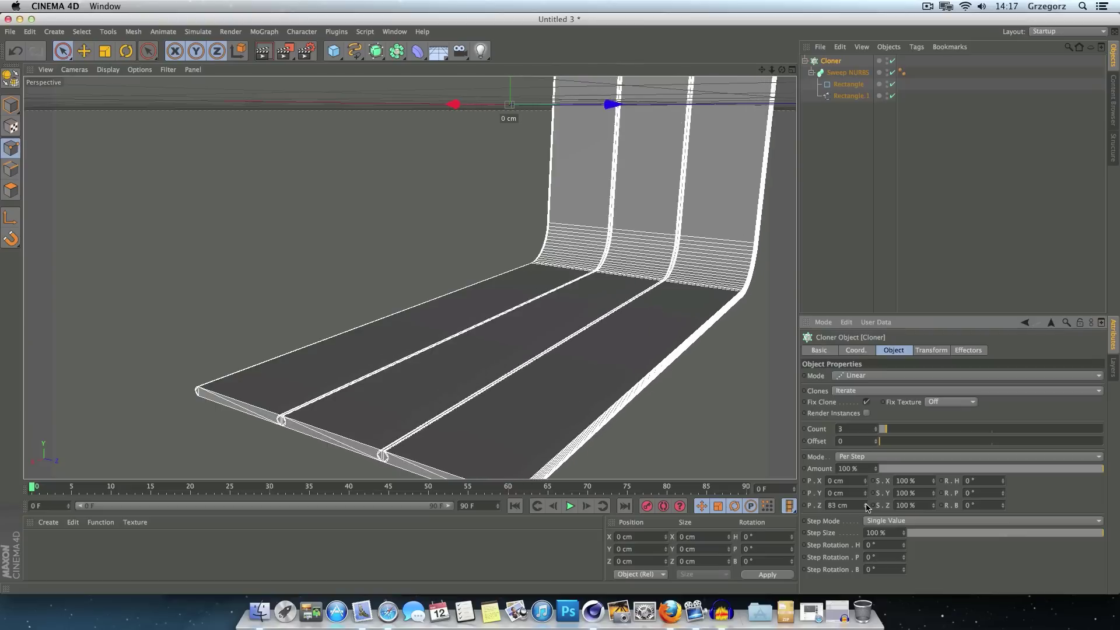
{"action": "left_click_drag", "start_coordinate": [867, 508], "coordinate": [866, 507]}
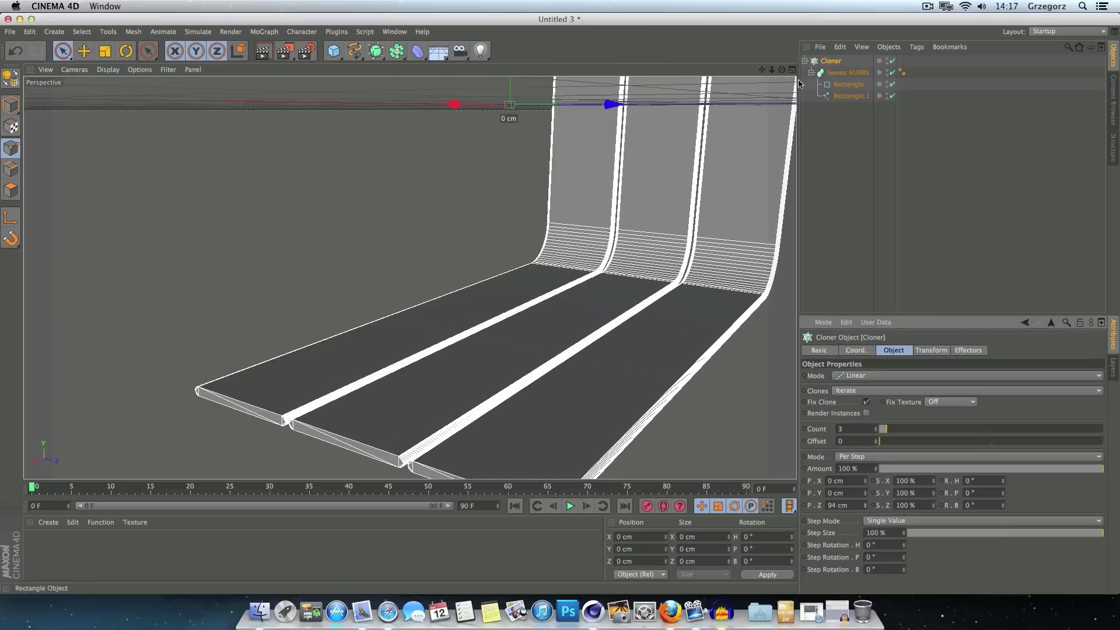
{"action": "left_click_drag", "start_coordinate": [782, 69], "coordinate": [404, 275]}
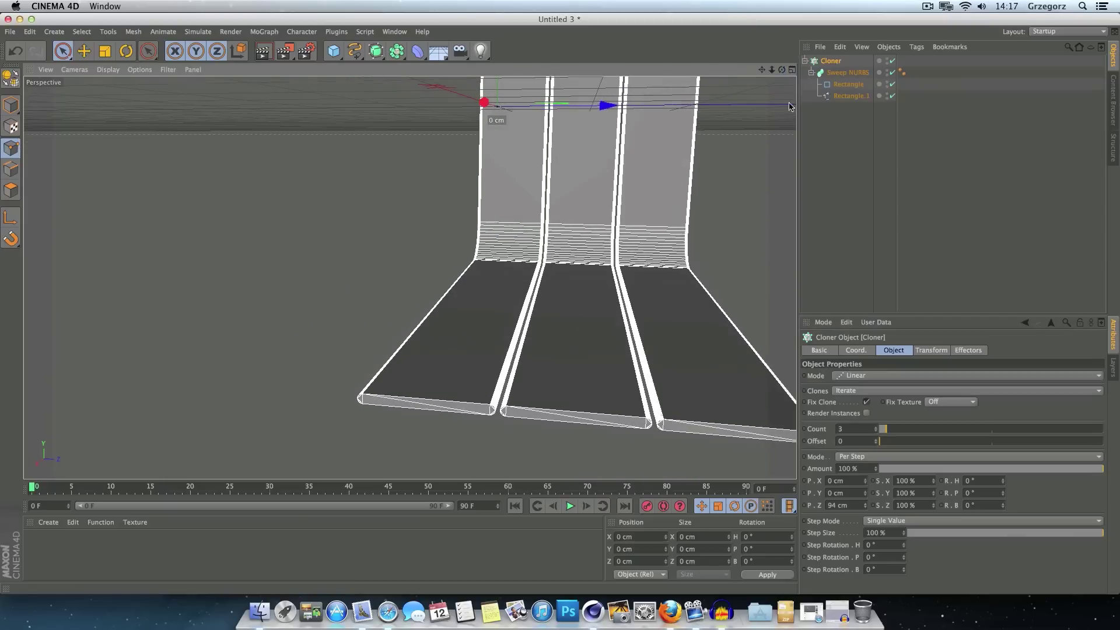
{"action": "left_click_drag", "start_coordinate": [865, 507], "coordinate": [865, 507]}
{"action": "left_click", "coordinate": [865, 507]}
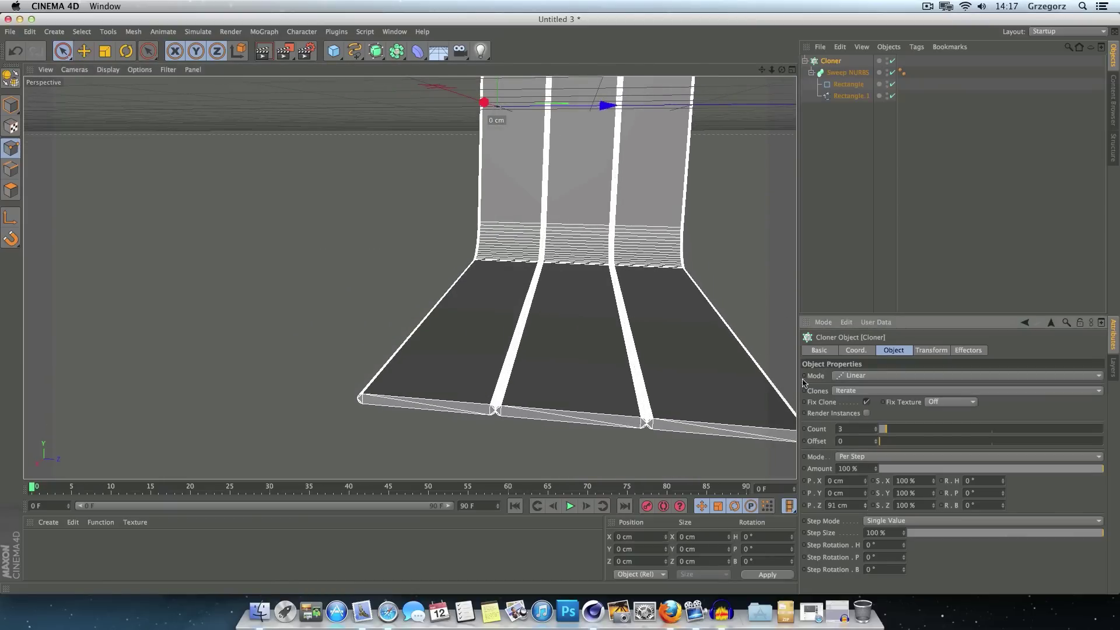
{"action": "mouse_move", "coordinate": [761, 69]}
{"action": "left_mouse_down"}
{"action": "mouse_move", "coordinate": [409, 277]}
{"action": "mouse_move", "coordinate": [373, 277]}
{"action": "left_mouse_up"}
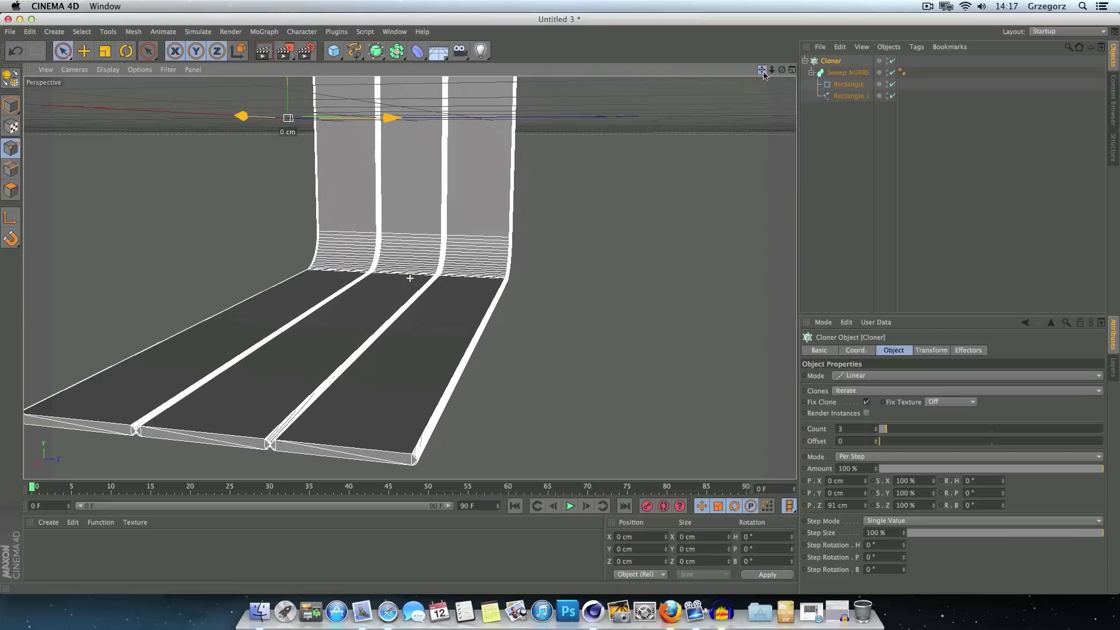
{"action": "left_click_drag", "start_coordinate": [781, 69], "coordinate": [758, 69]}
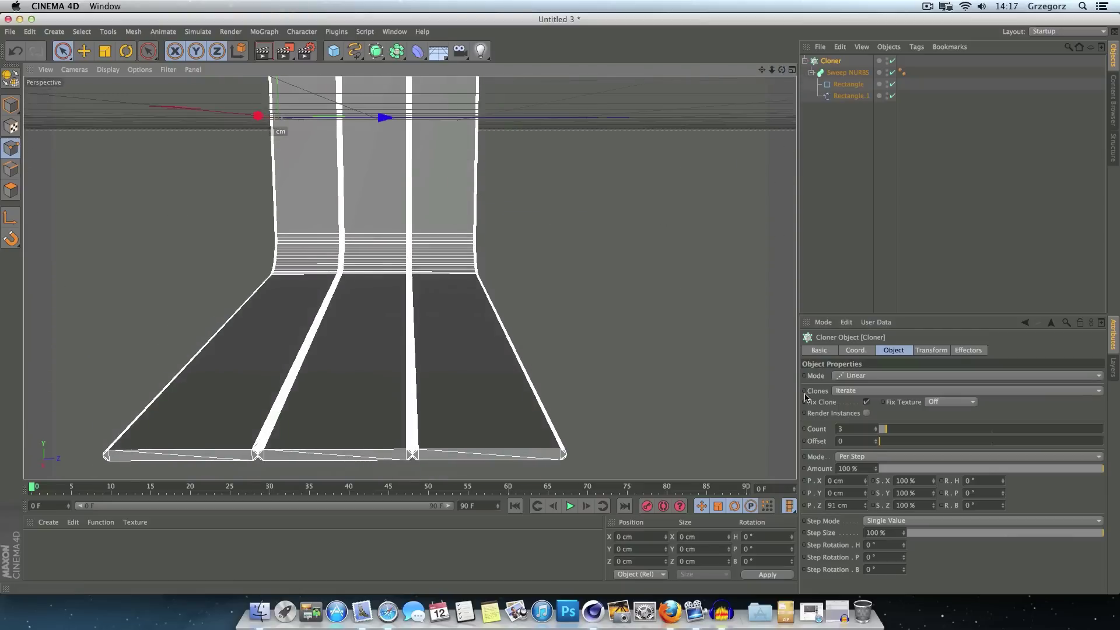
Step: Raise the clone count to 16 and preview a render of the slats
{"action": "left_click_drag", "start_coordinate": [889, 429], "coordinate": [908, 430]}
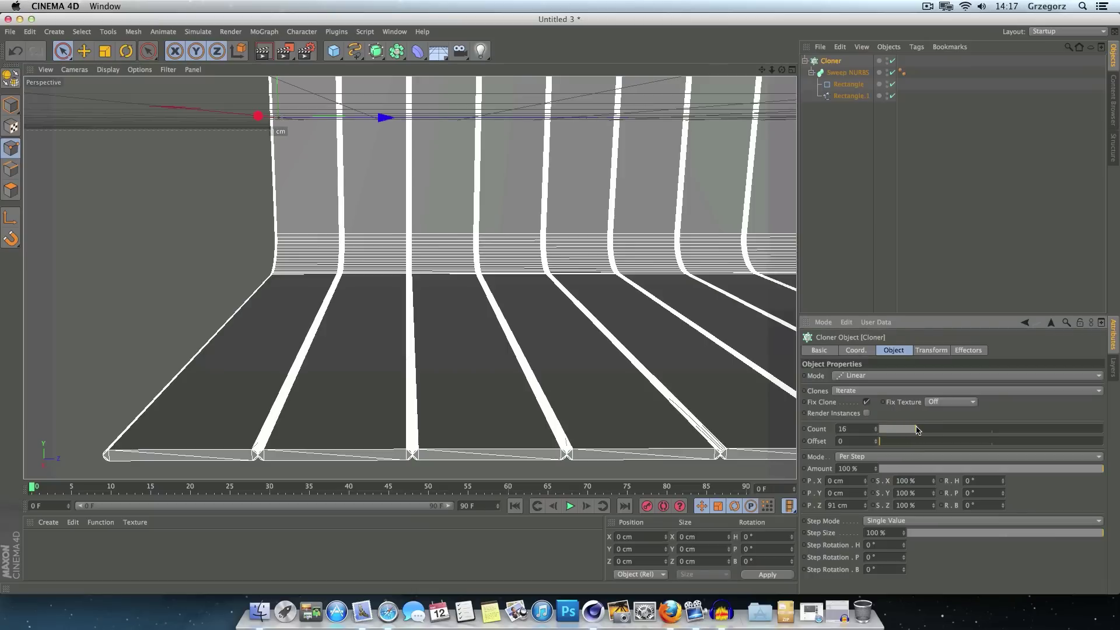
{"action": "mouse_move", "coordinate": [761, 70]}
{"action": "left_mouse_down"}
{"action": "mouse_move", "coordinate": [410, 278]}
{"action": "mouse_move", "coordinate": [834, 70]}
{"action": "left_mouse_up"}
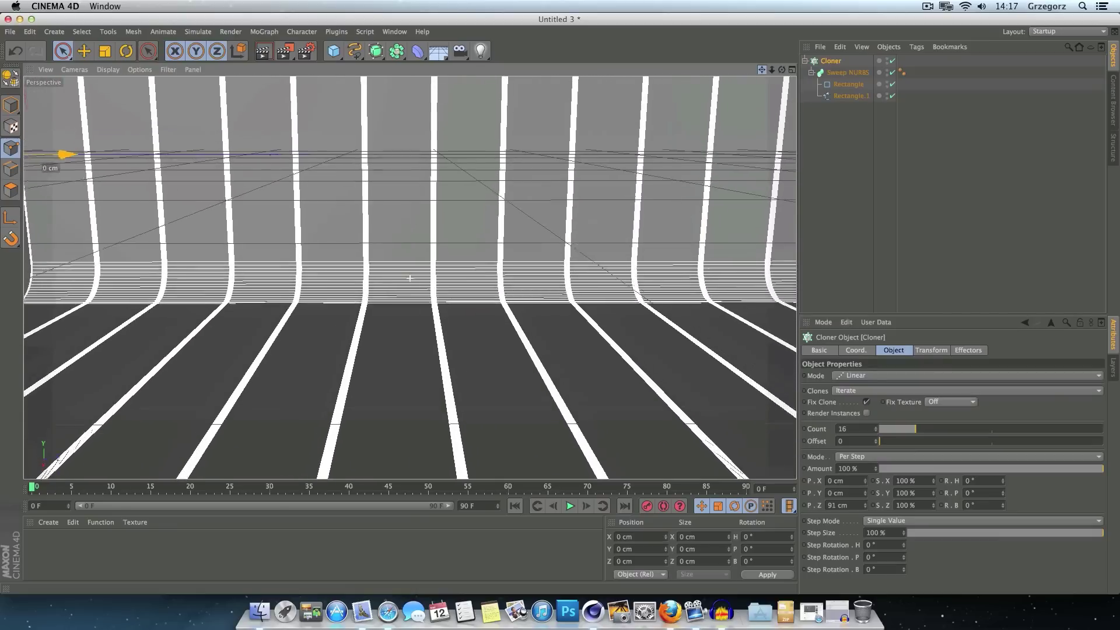
{"action": "left_click_drag", "start_coordinate": [761, 69], "coordinate": [762, 72]}
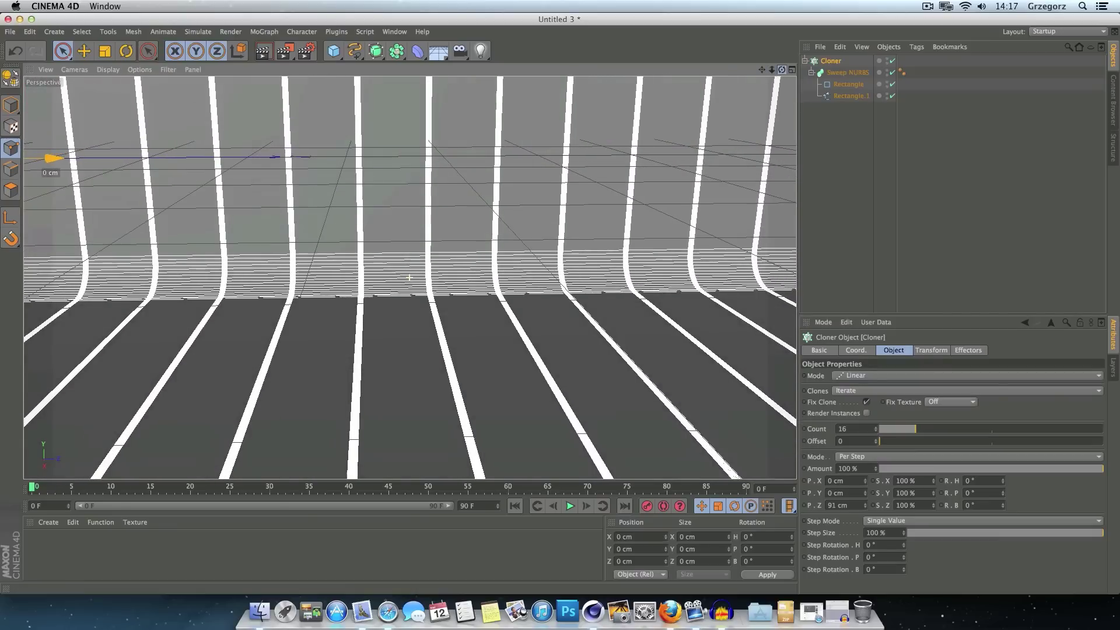
{"action": "left_click_drag", "start_coordinate": [773, 73], "coordinate": [401, 78]}
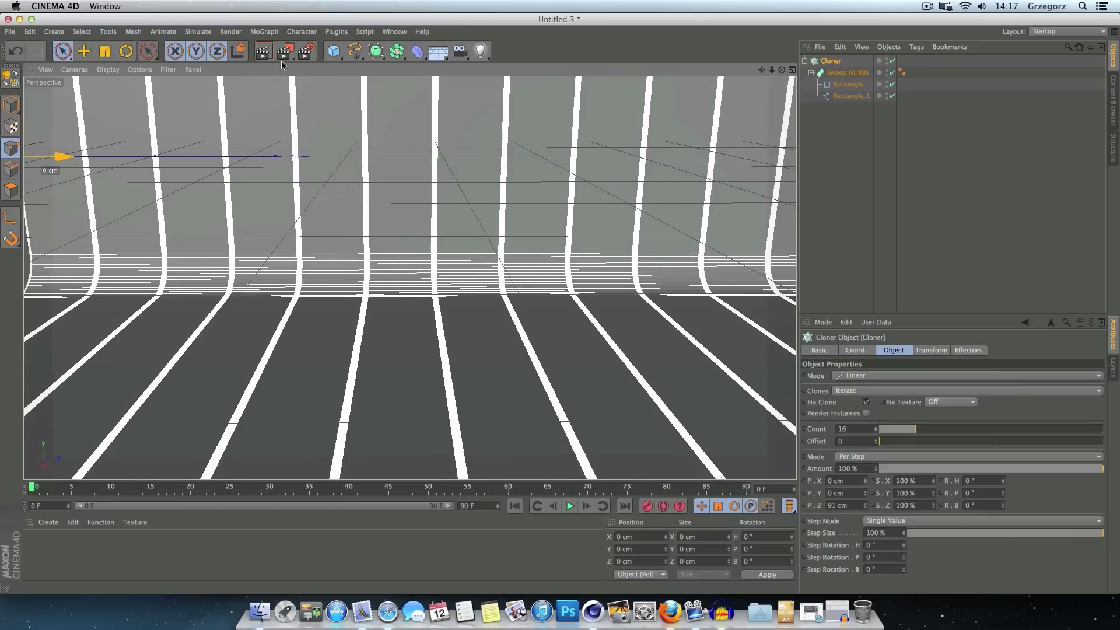
{"action": "left_click", "coordinate": [261, 54]}
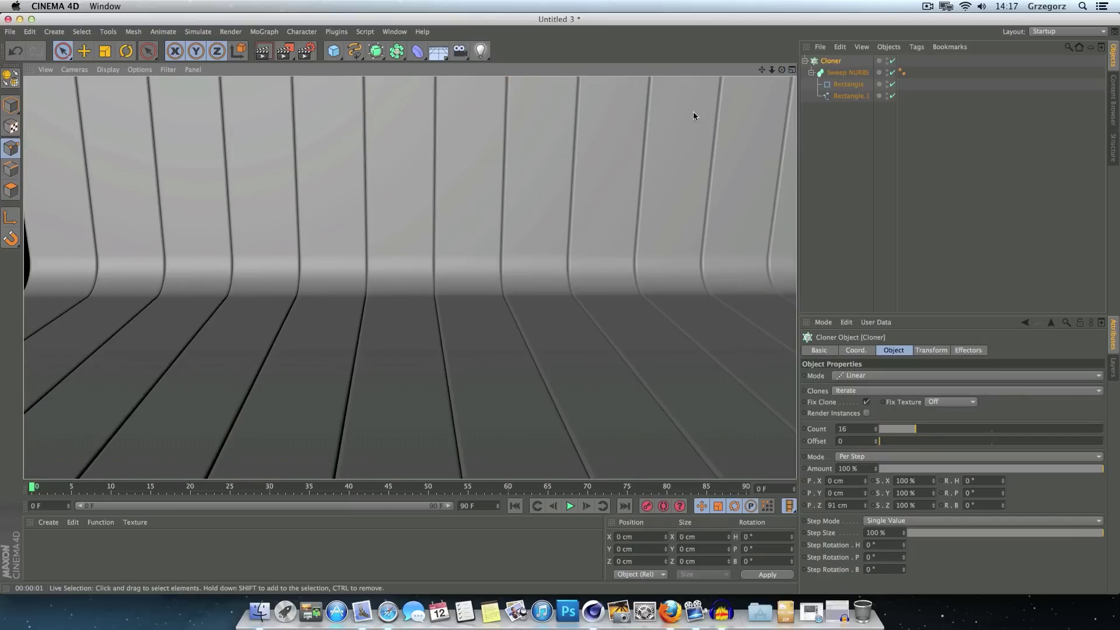
{"action": "left_click_drag", "start_coordinate": [761, 70], "coordinate": [723, 71]}
{"action": "left_click_drag", "start_coordinate": [409, 278], "coordinate": [407, 278]}
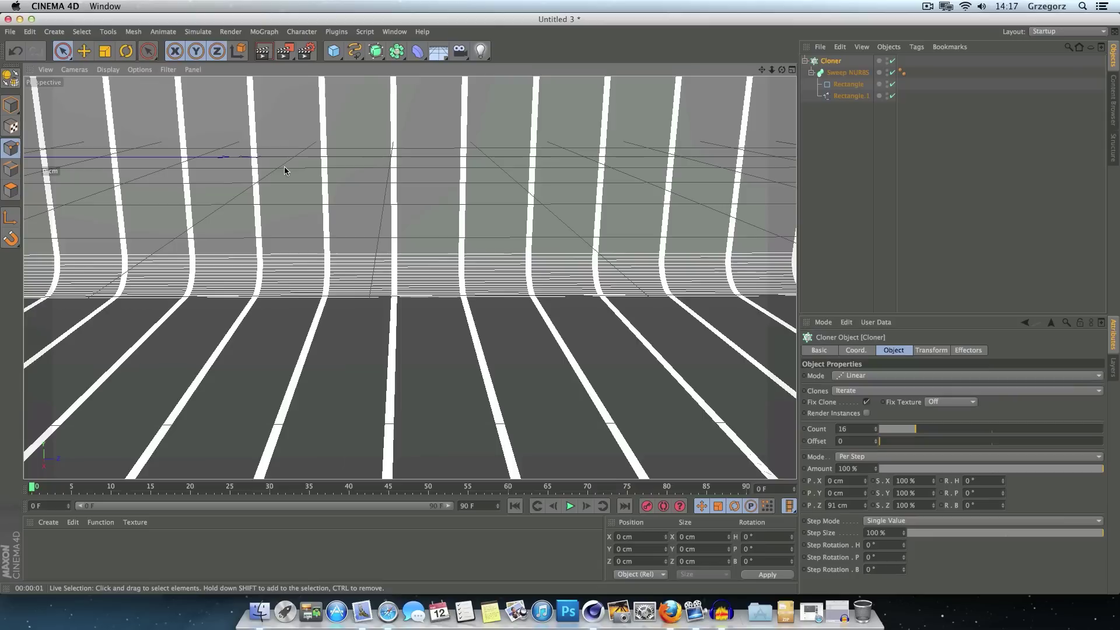
Step: Add a Shader effector and turn off its Scale influence
{"action": "left_click", "coordinate": [270, 34]}
{"action": "mouse_move", "coordinate": [275, 49]}
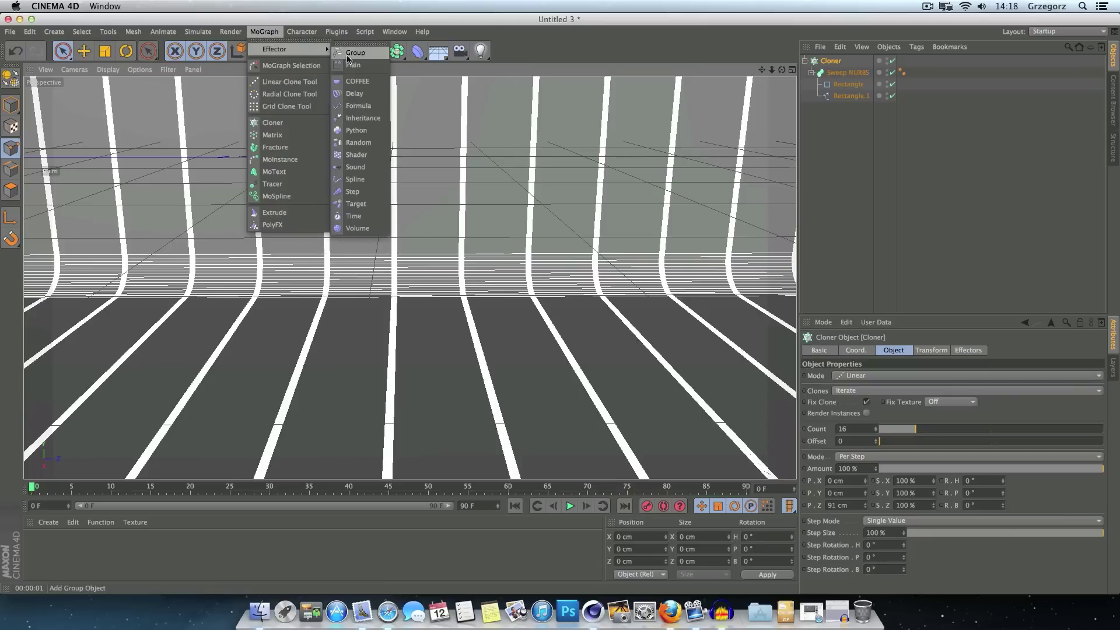
{"action": "left_click", "coordinate": [380, 158]}
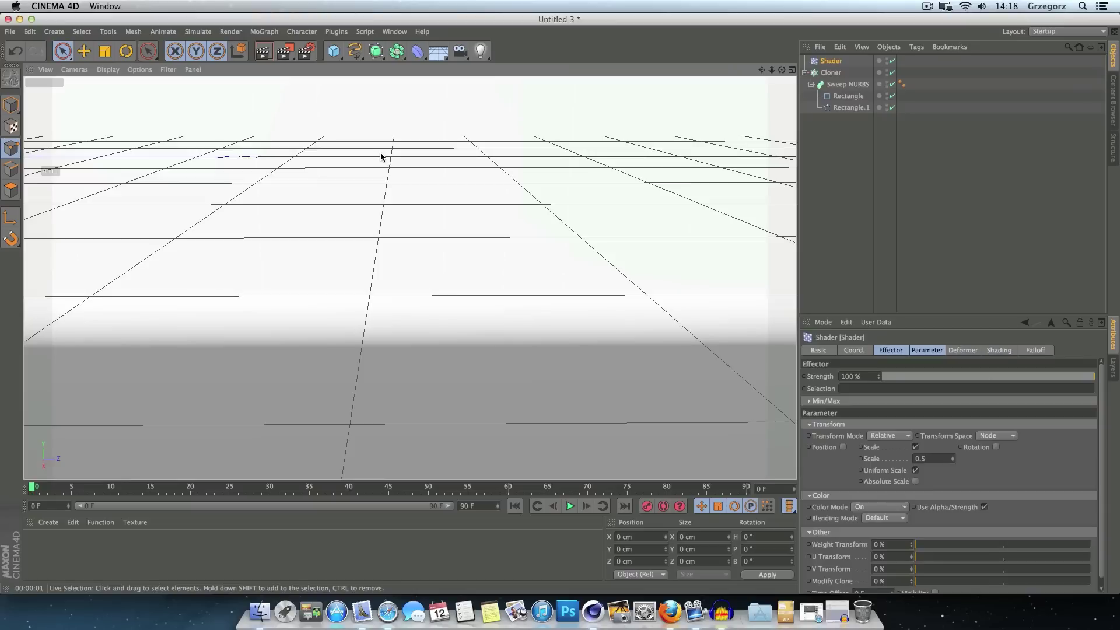
{"action": "left_click", "coordinate": [827, 64]}
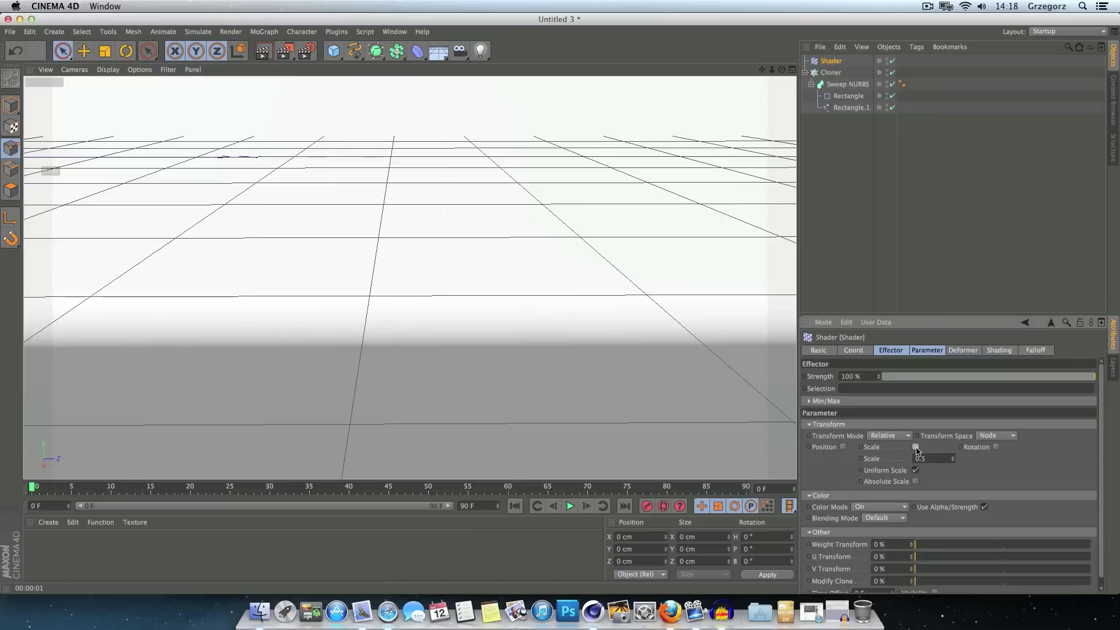
{"action": "left_click", "coordinate": [915, 448]}
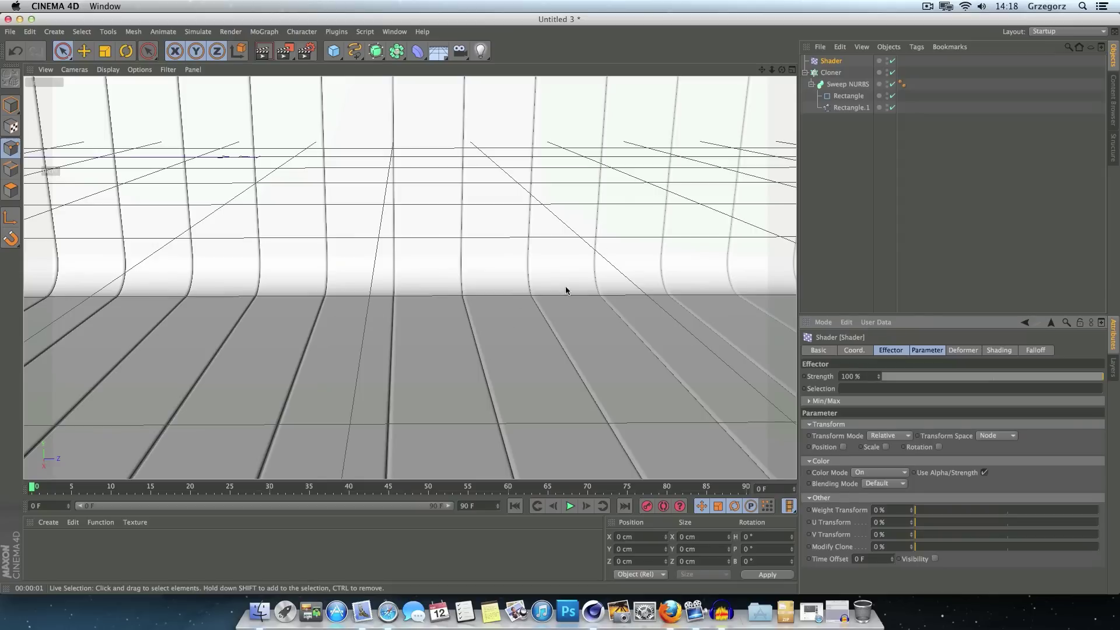
{"action": "left_click_drag", "start_coordinate": [781, 70], "coordinate": [773, 96]}
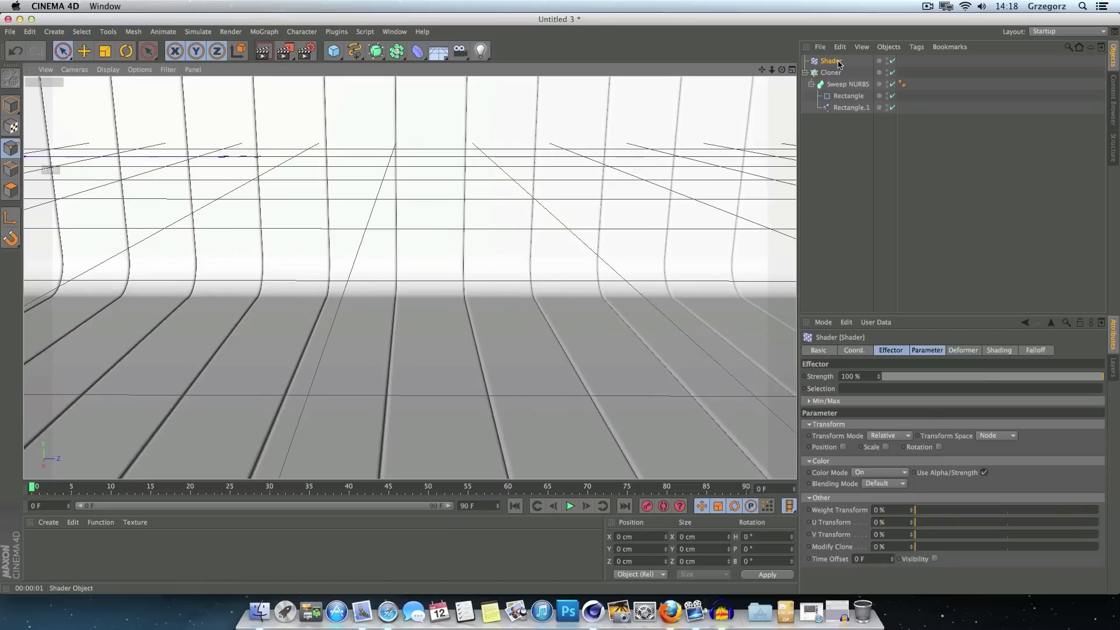
Step: Set the Shader effector to the Color channel and create material Mat with a Gradient colour texture
{"action": "left_click", "coordinate": [998, 352]}
{"action": "left_click", "coordinate": [861, 378]}
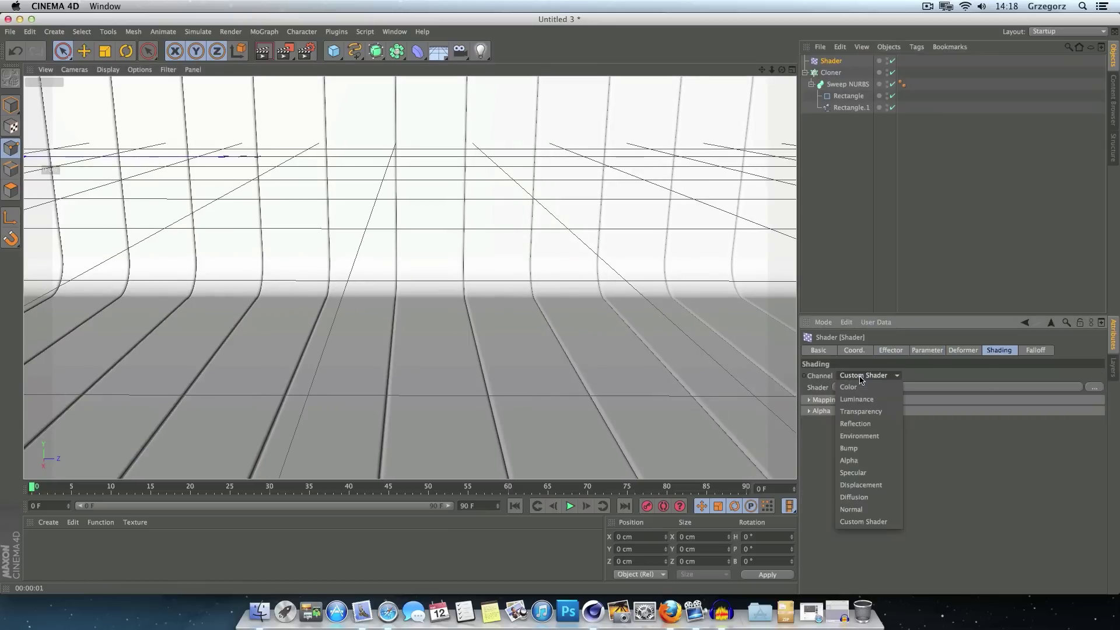
{"action": "left_click", "coordinate": [873, 389]}
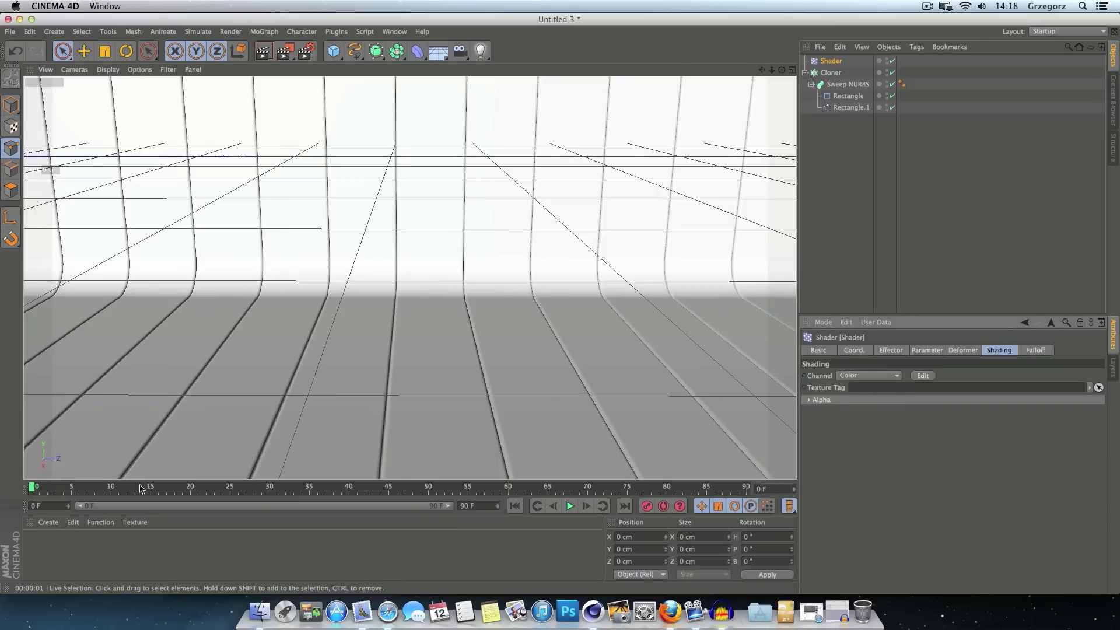
{"action": "left_click", "coordinate": [48, 522]}
{"action": "left_click", "coordinate": [67, 420]}
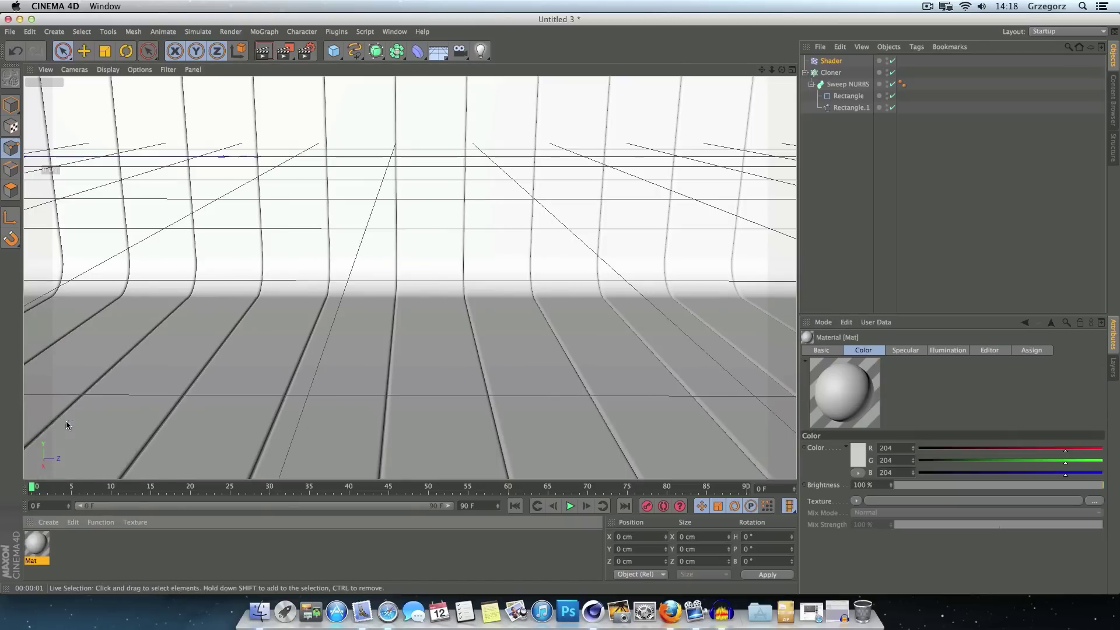
{"action": "double_click", "coordinate": [42, 540]}
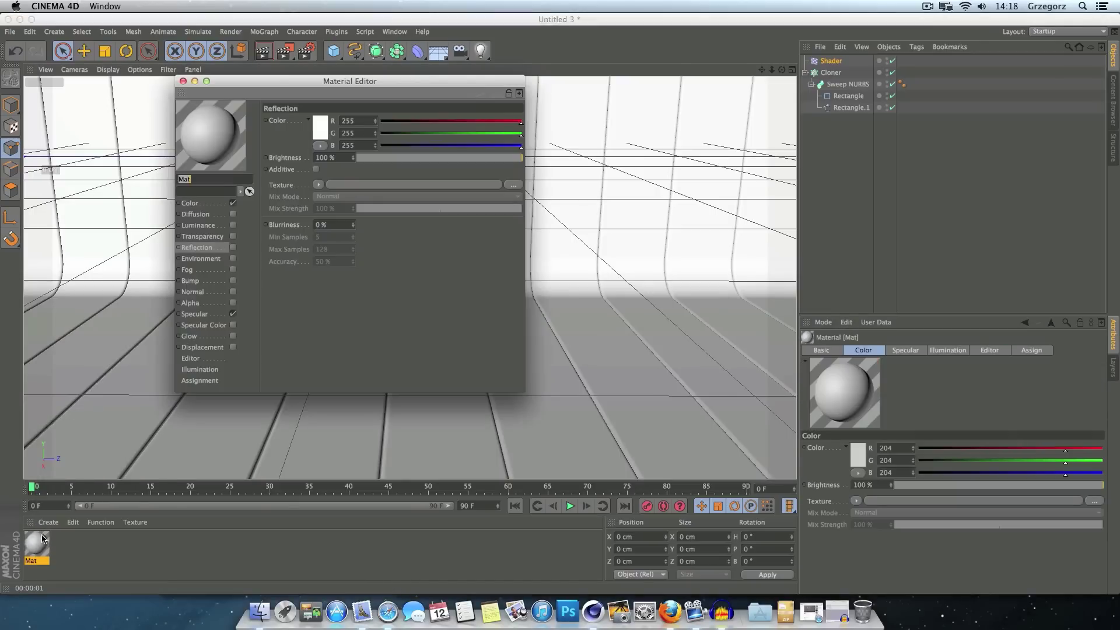
{"action": "left_click", "coordinate": [205, 204]}
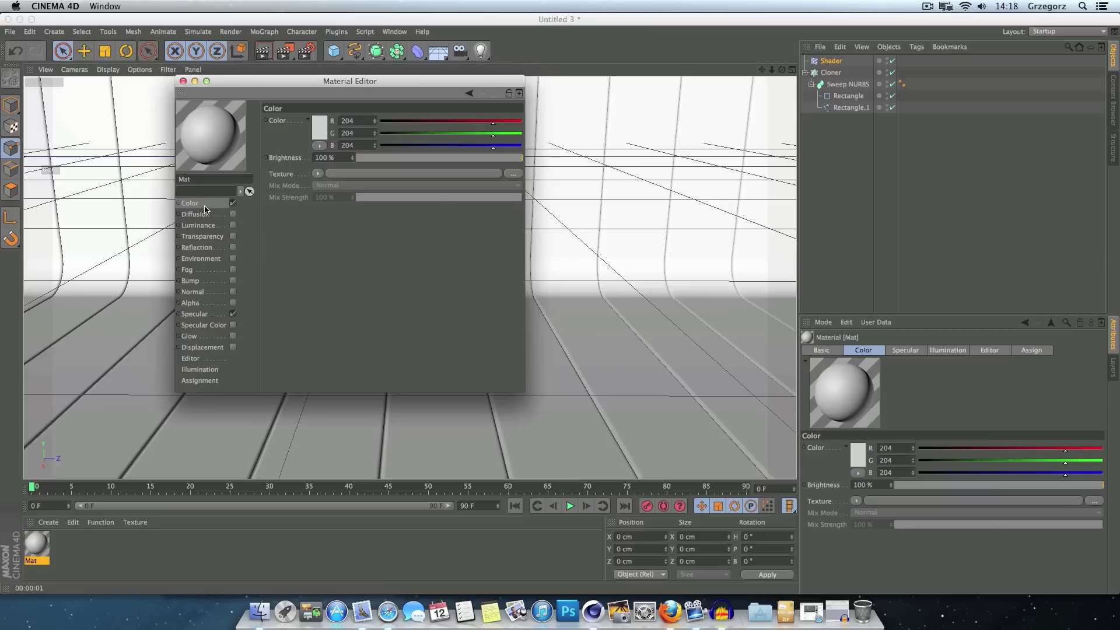
{"action": "left_click", "coordinate": [318, 174]}
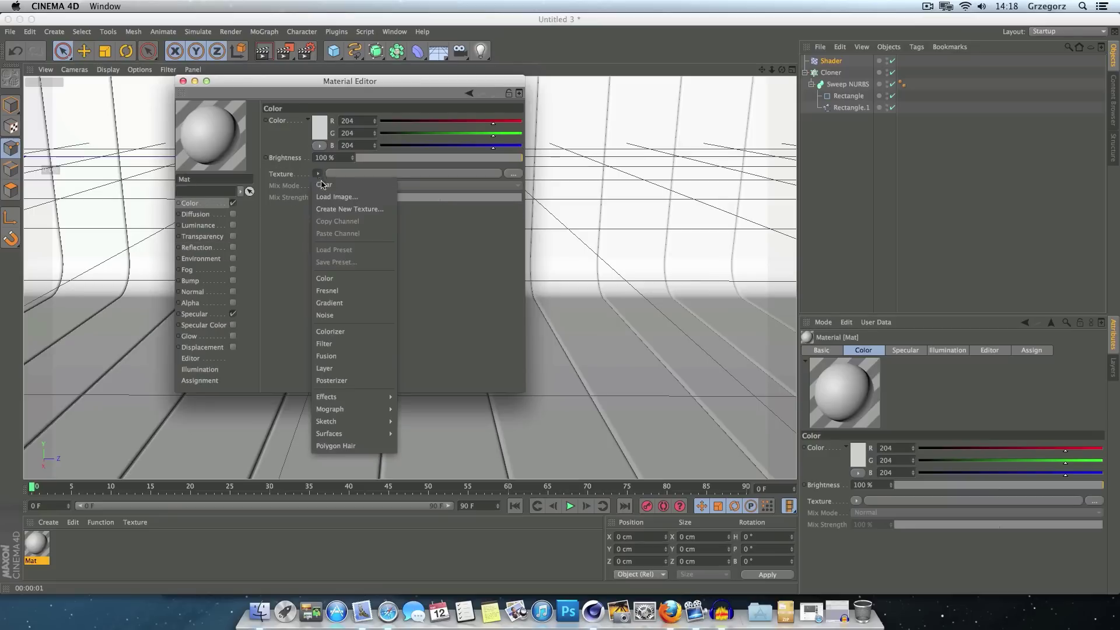
{"action": "left_click", "coordinate": [358, 303]}
{"action": "left_click", "coordinate": [407, 177]}
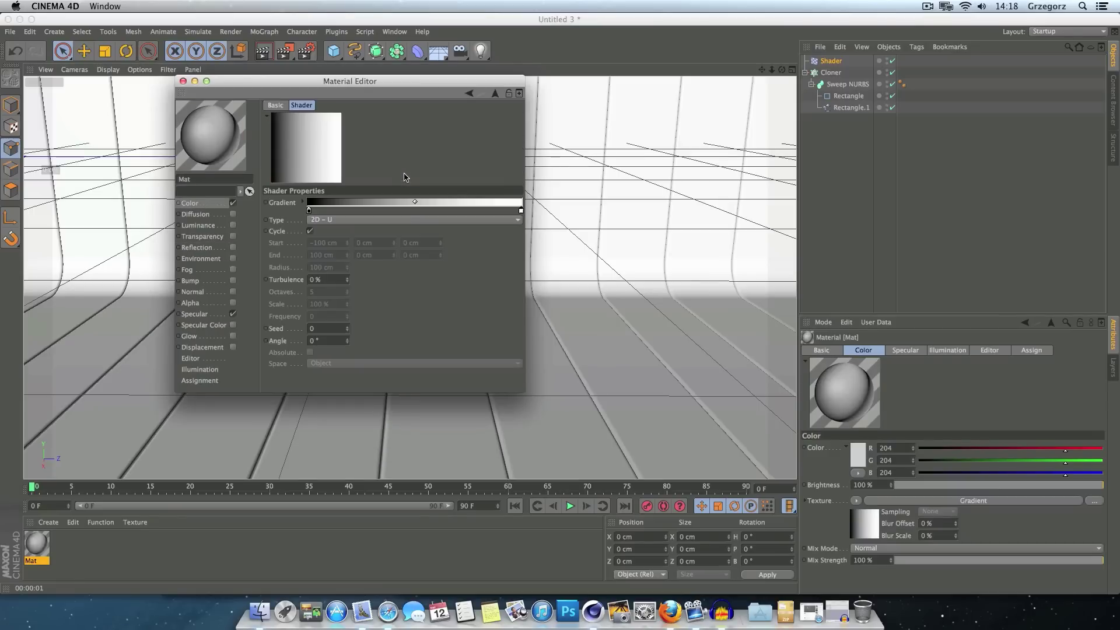
Step: Make Mat's gradient run from yellow on the left to magenta on the right
{"action": "double_click", "coordinate": [309, 210]}
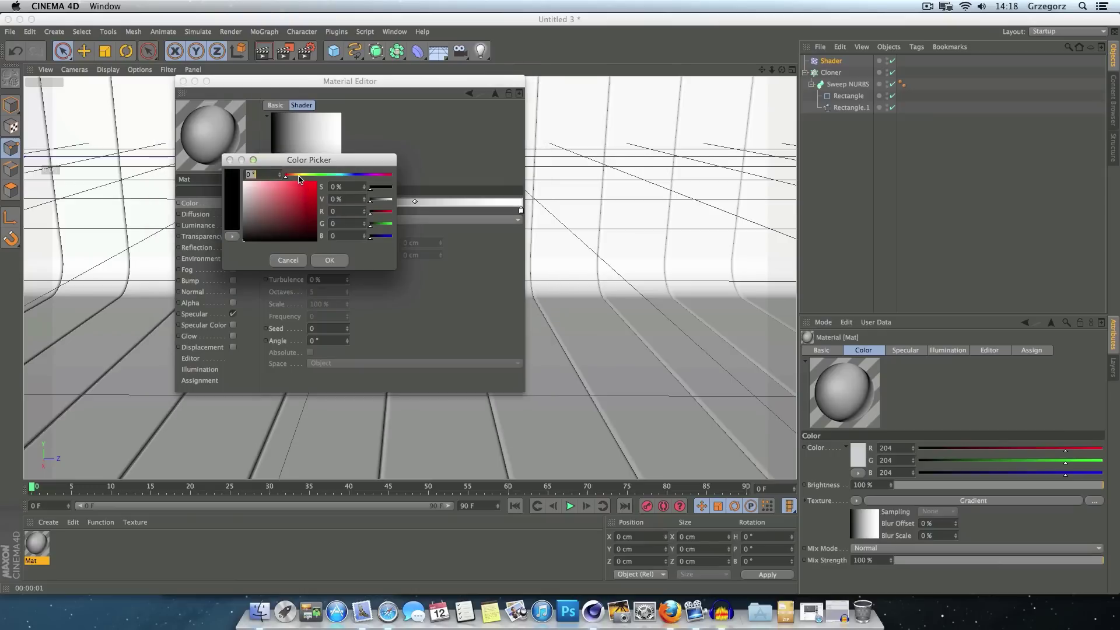
{"action": "left_click_drag", "start_coordinate": [298, 177], "coordinate": [310, 175]}
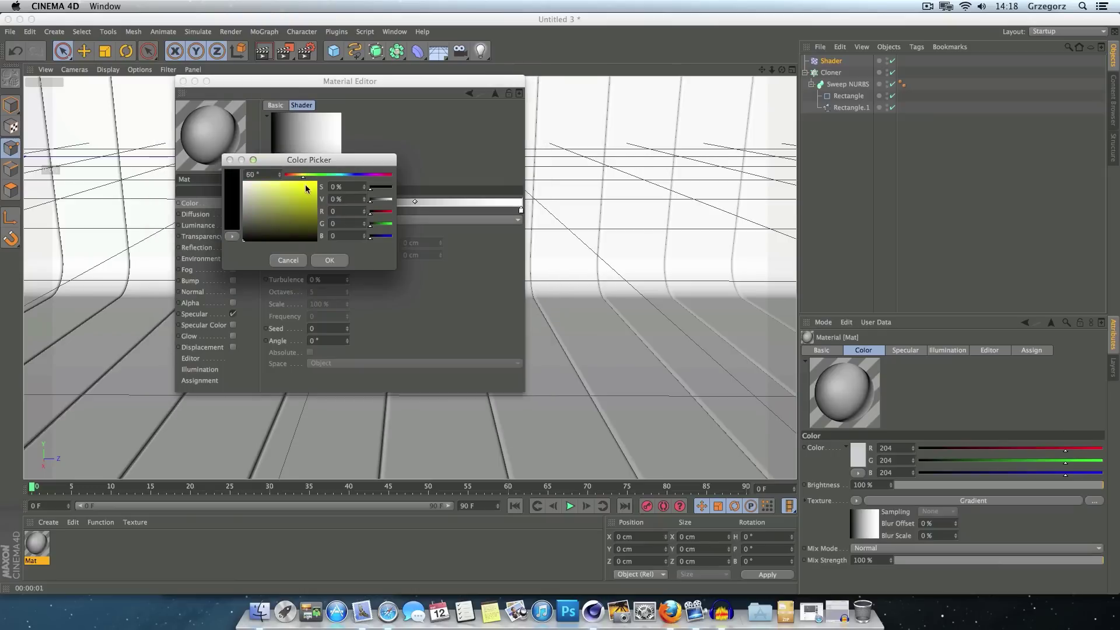
{"action": "left_click_drag", "start_coordinate": [309, 177], "coordinate": [302, 173]}
{"action": "left_click", "coordinate": [313, 182]}
{"action": "left_click", "coordinate": [327, 262]}
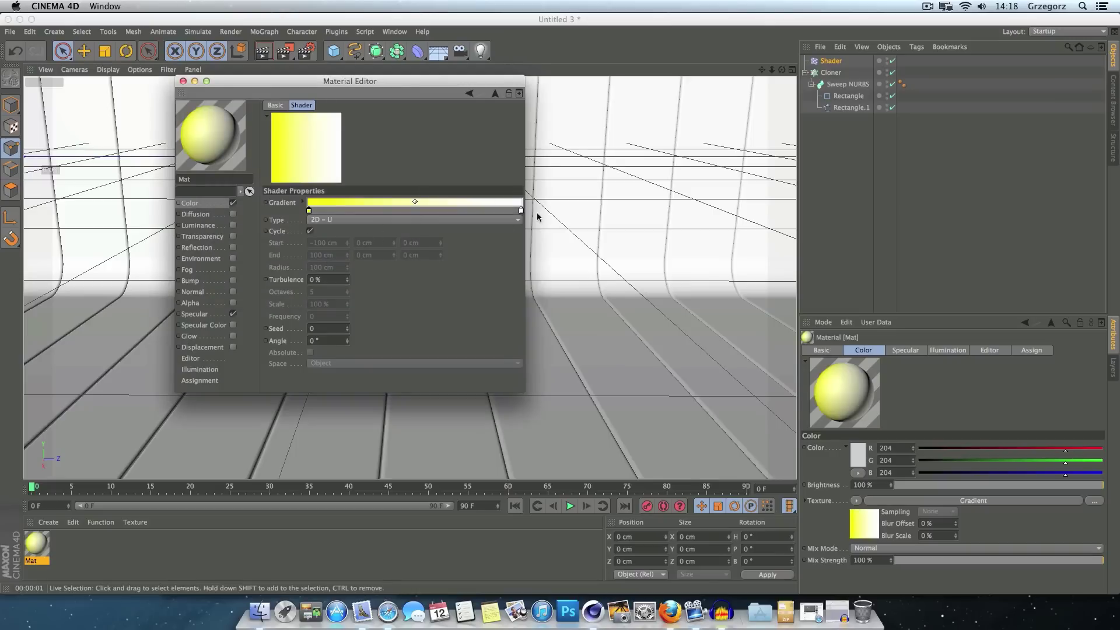
{"action": "double_click", "coordinate": [521, 211]}
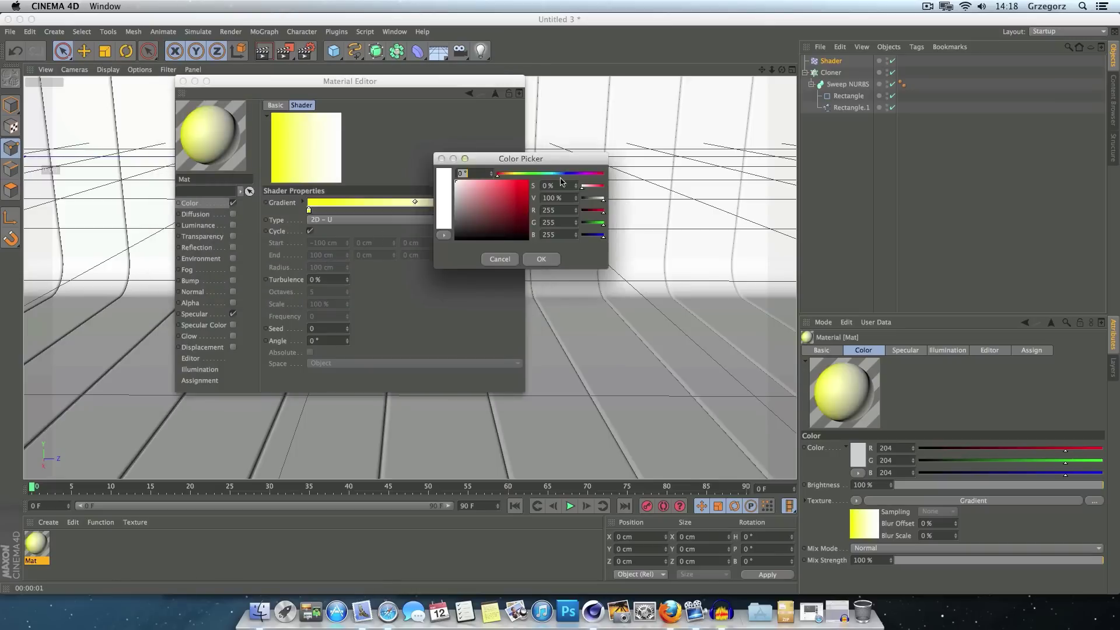
{"action": "left_click_drag", "start_coordinate": [576, 173], "coordinate": [585, 173]}
{"action": "left_click", "coordinate": [528, 182]}
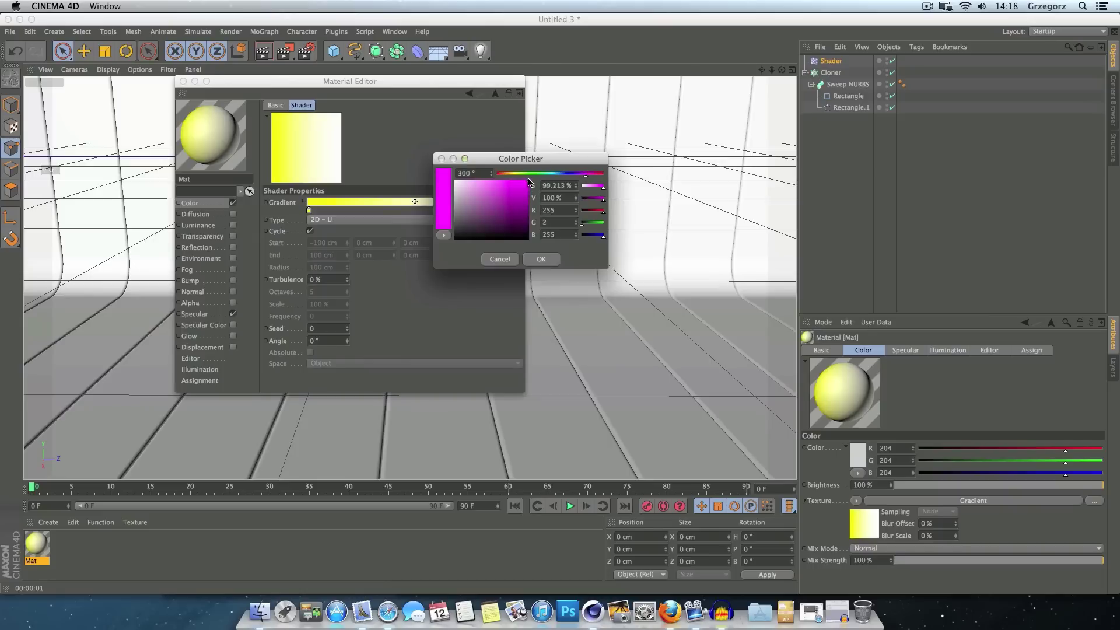
{"action": "left_click", "coordinate": [542, 260]}
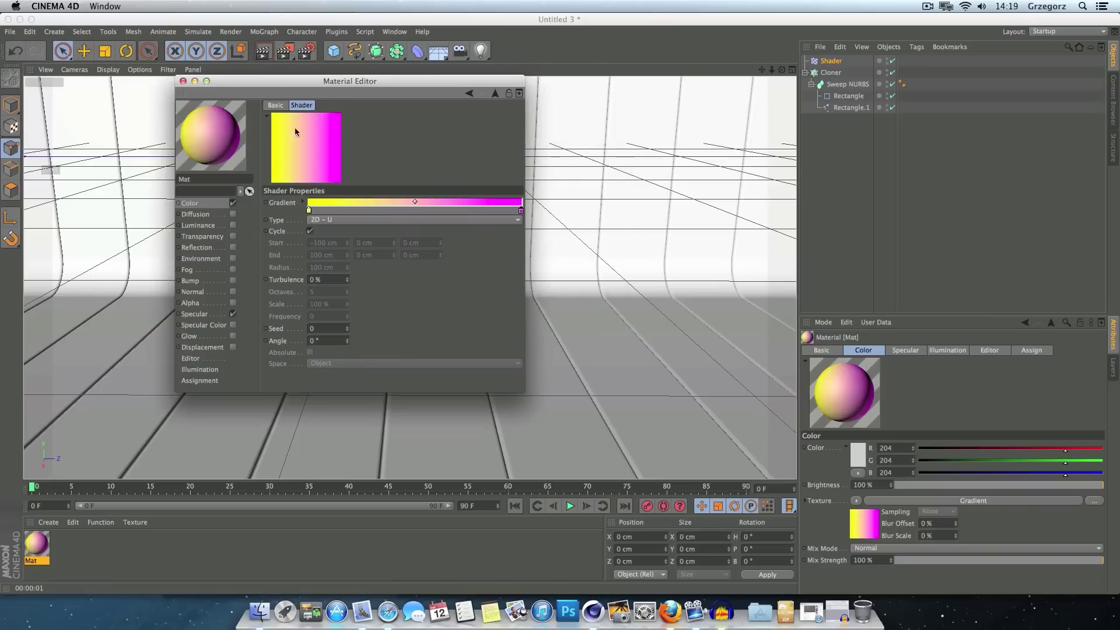
{"action": "left_click", "coordinate": [183, 81]}
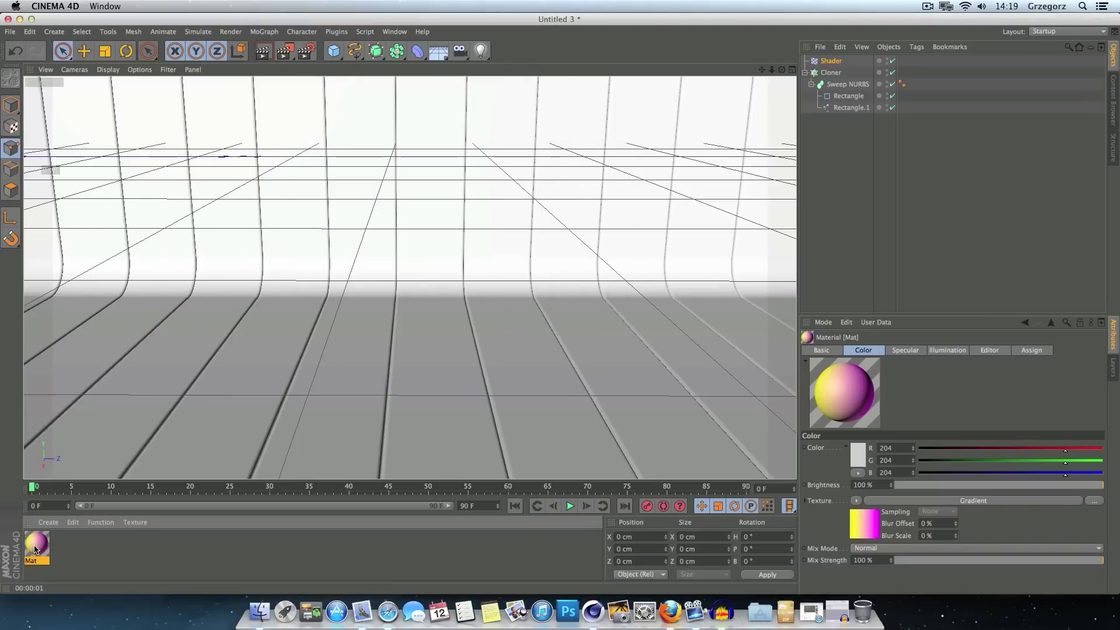
Step: Apply Mat to the Shader effector, disable Use Alpha/Strength, and render the coloured slats
{"action": "left_click_drag", "start_coordinate": [737, 148], "coordinate": [828, 64]}
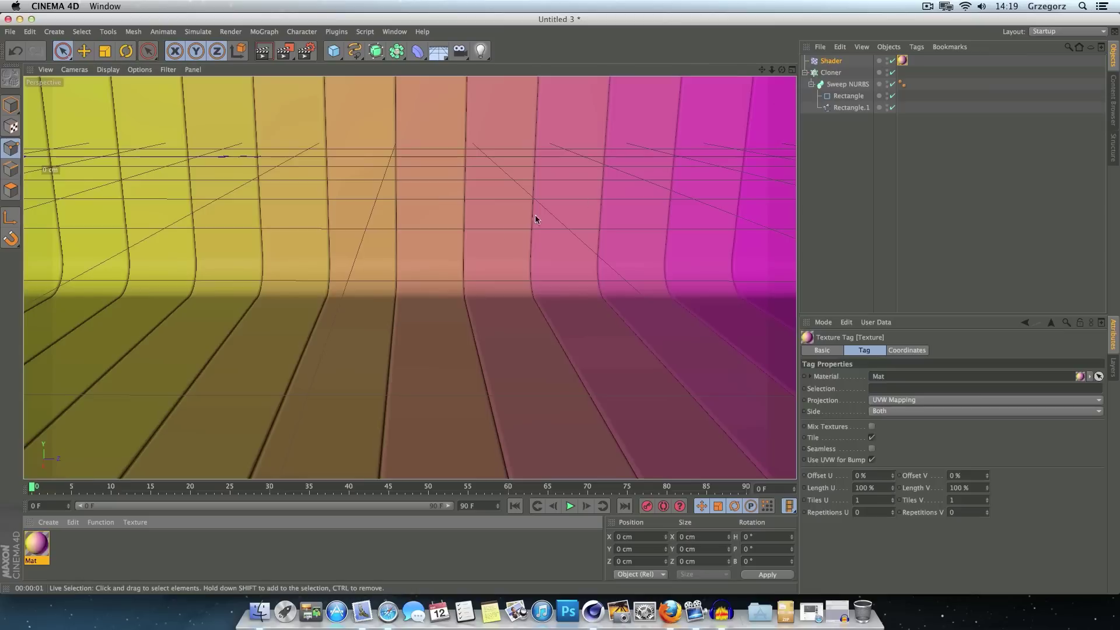
{"action": "left_click", "coordinate": [264, 52]}
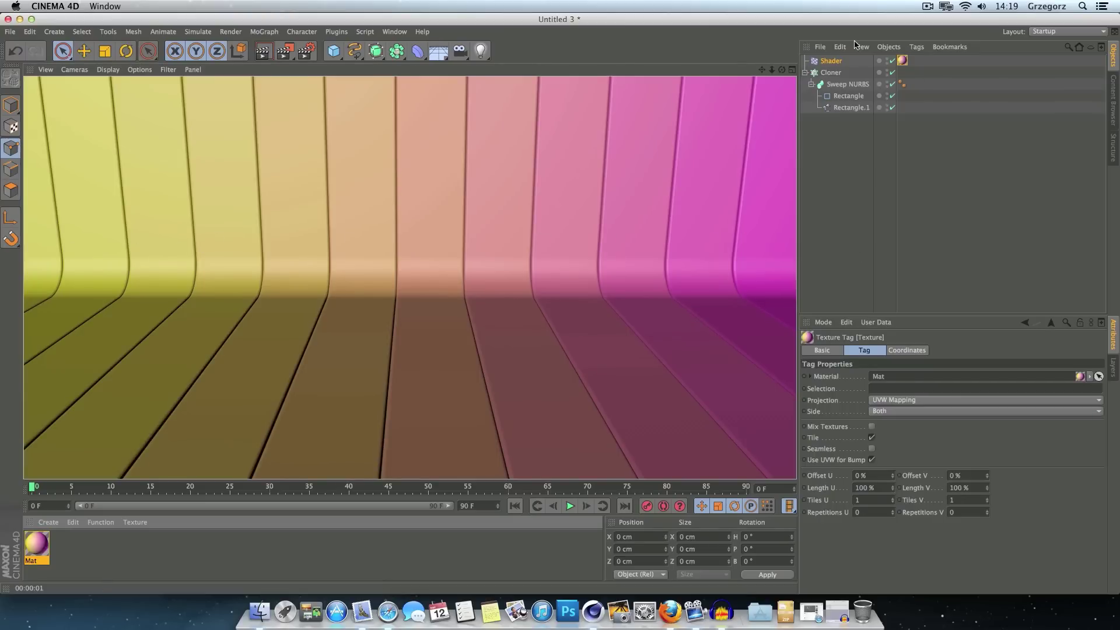
{"action": "left_click", "coordinate": [827, 62]}
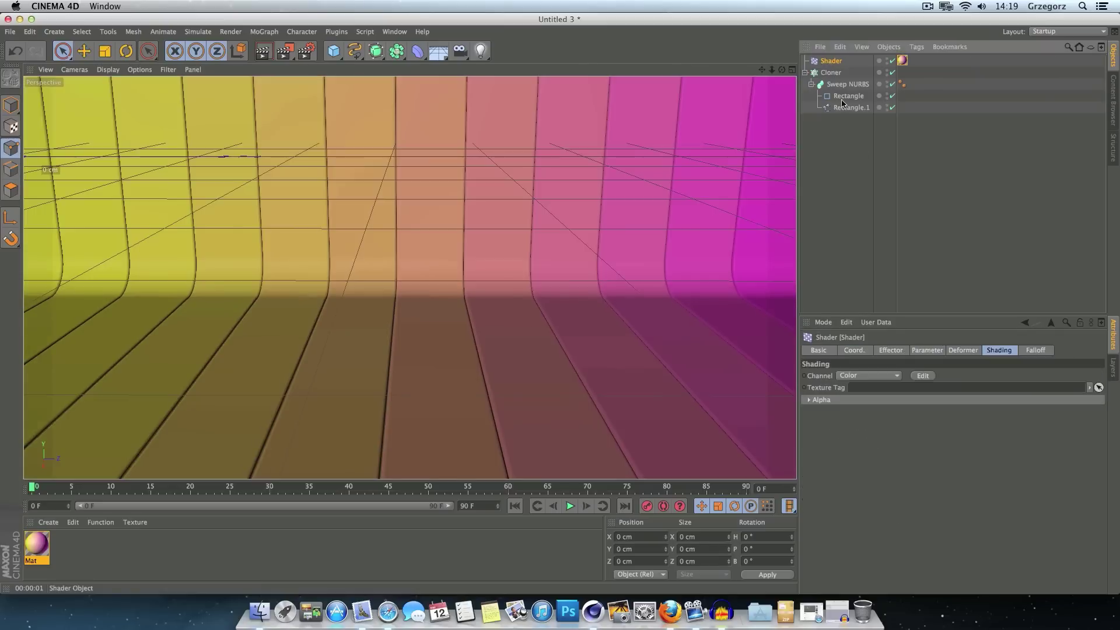
{"action": "left_click", "coordinate": [921, 352]}
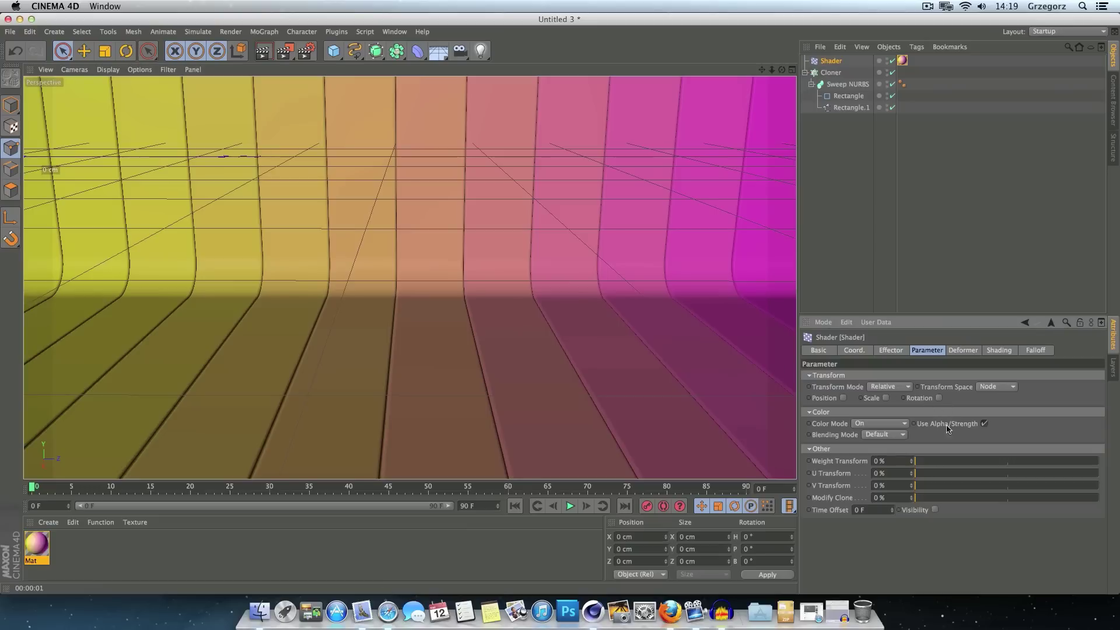
{"action": "left_click", "coordinate": [984, 424]}
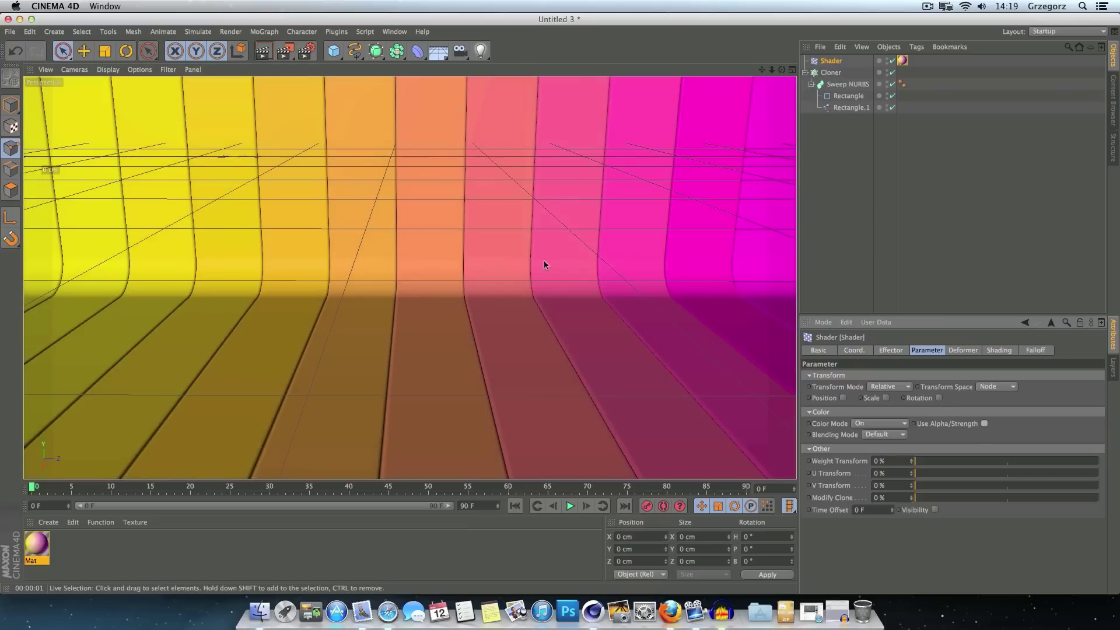
{"action": "left_click", "coordinate": [984, 423]}
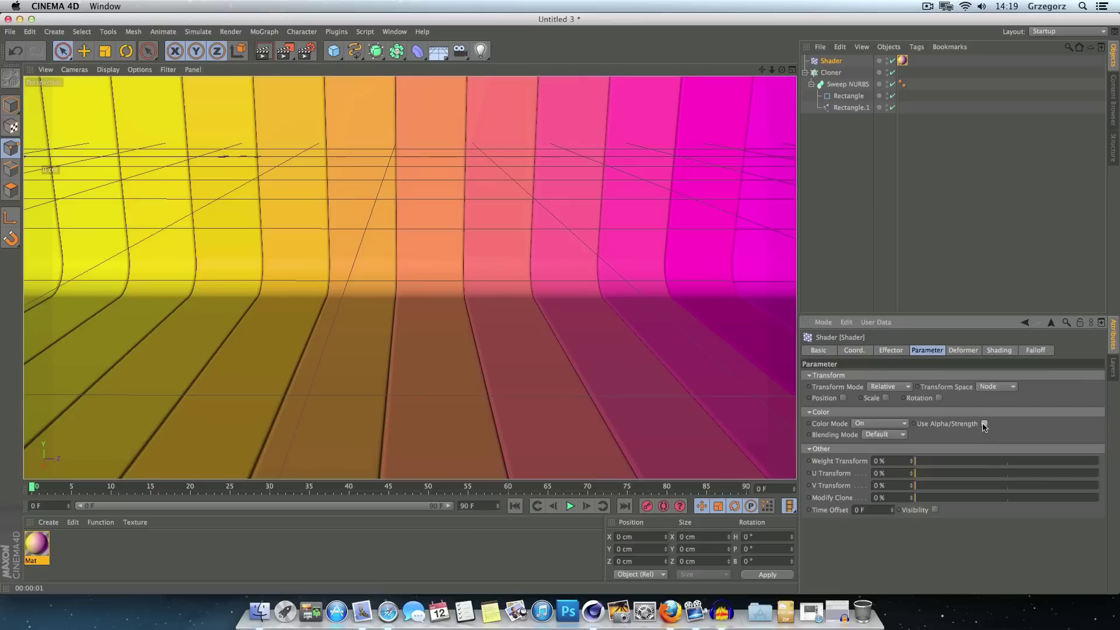
{"action": "left_click", "coordinate": [983, 424]}
{"action": "left_click", "coordinate": [263, 51]}
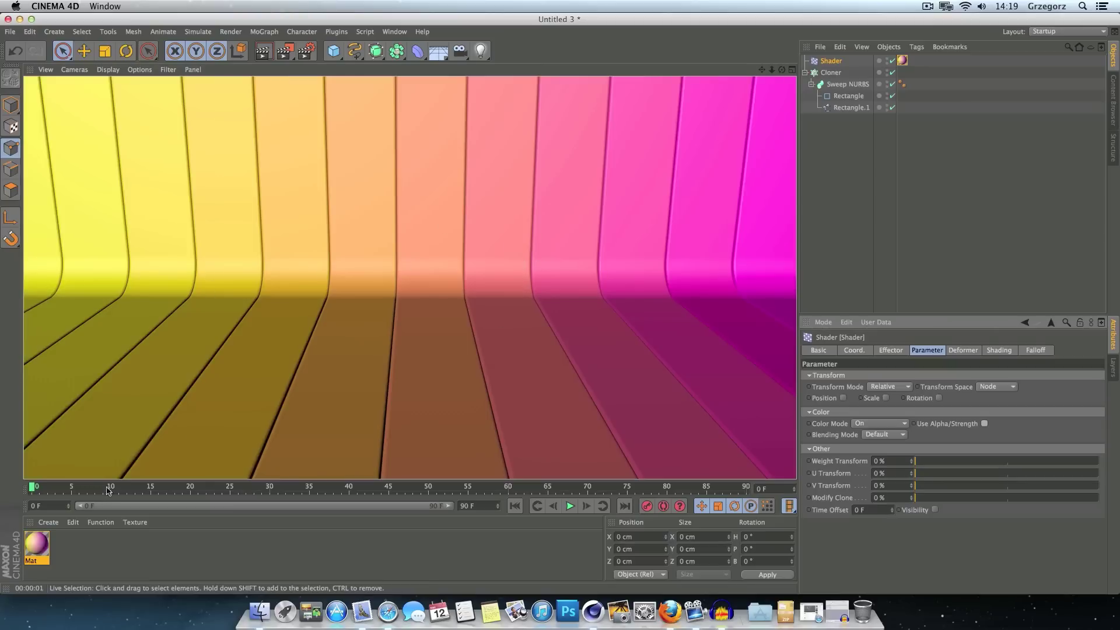
{"action": "double_click", "coordinate": [37, 543]}
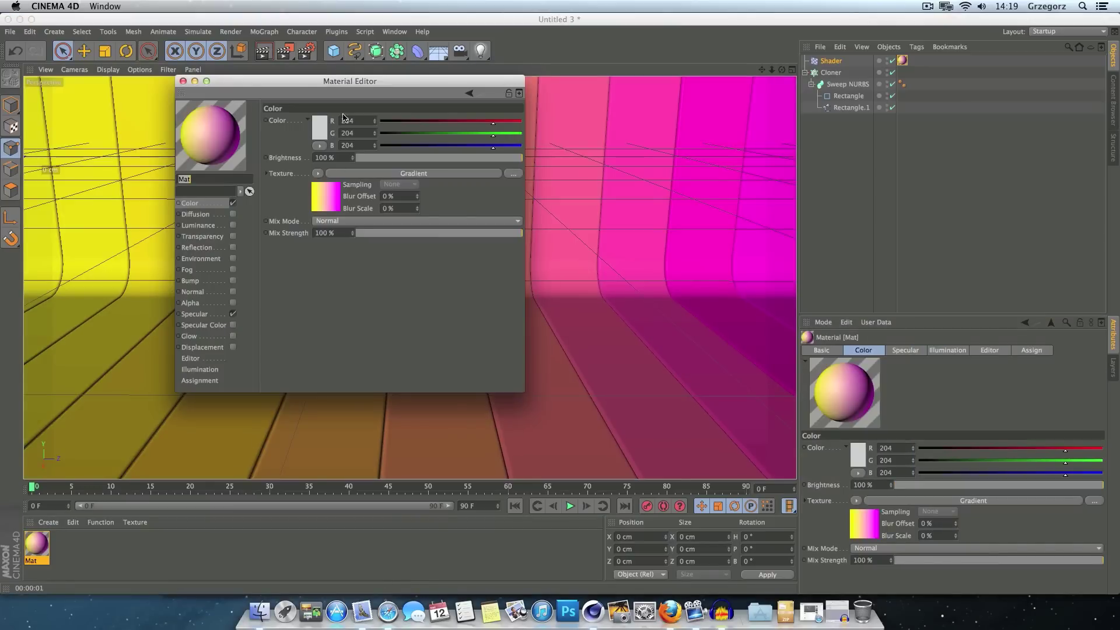
{"action": "mouse_move", "coordinate": [344, 84]}
{"action": "left_mouse_down"}
{"action": "mouse_move", "coordinate": [756, 191]}
{"action": "mouse_move", "coordinate": [778, 212]}
{"action": "left_mouse_up"}
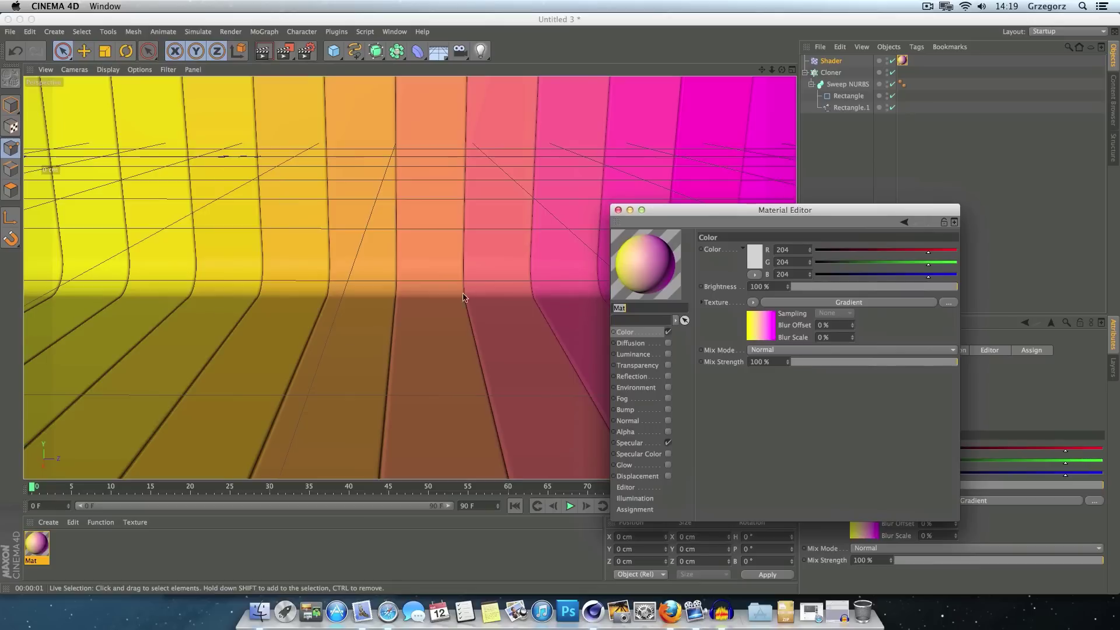
{"action": "left_click", "coordinate": [668, 376]}
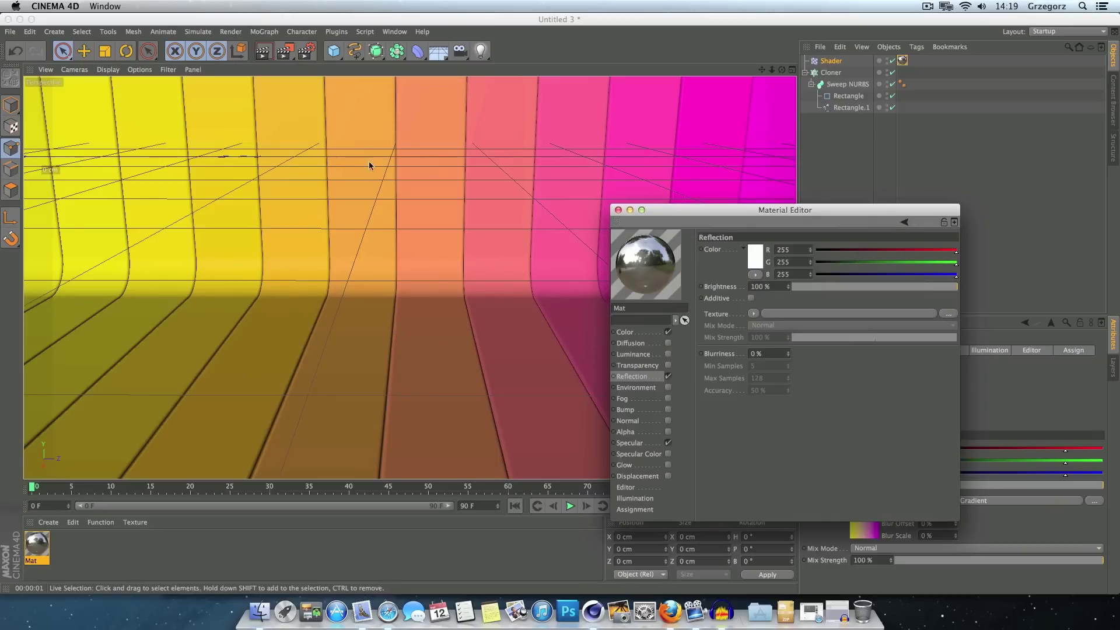
{"action": "left_click", "coordinate": [263, 51]}
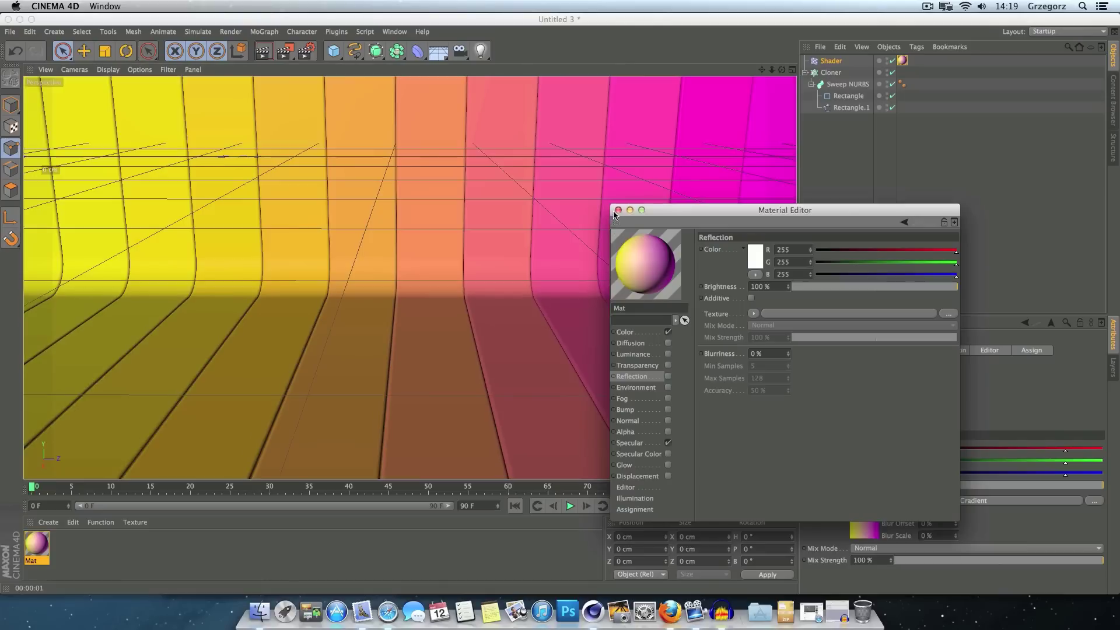
{"action": "left_click", "coordinate": [617, 211]}
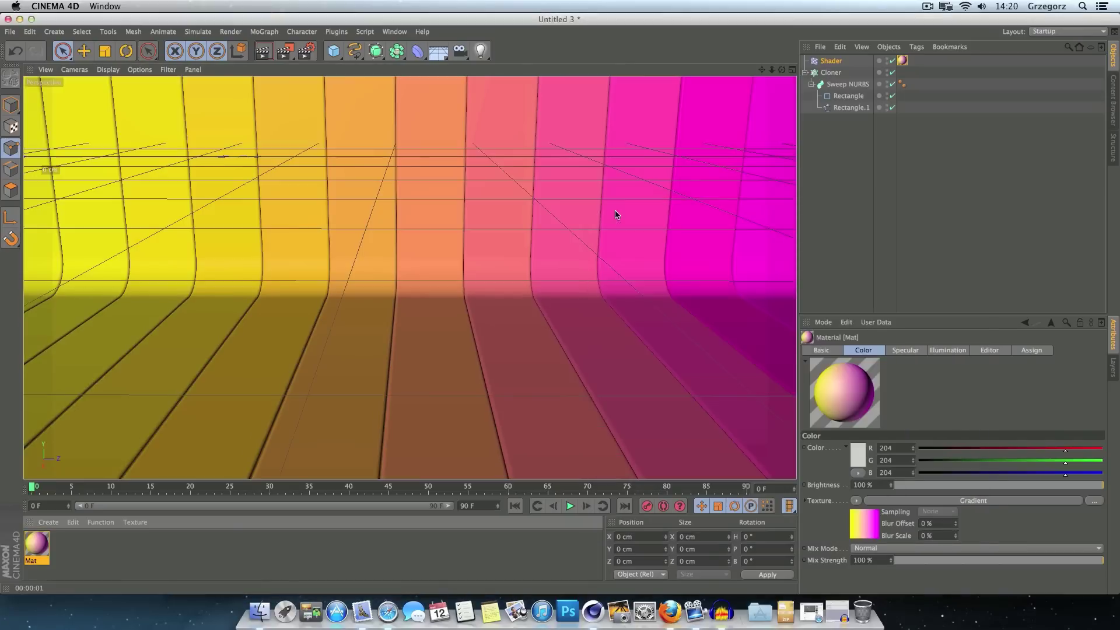
{"action": "left_click", "coordinate": [50, 523]}
{"action": "mouse_move", "coordinate": [61, 434]}
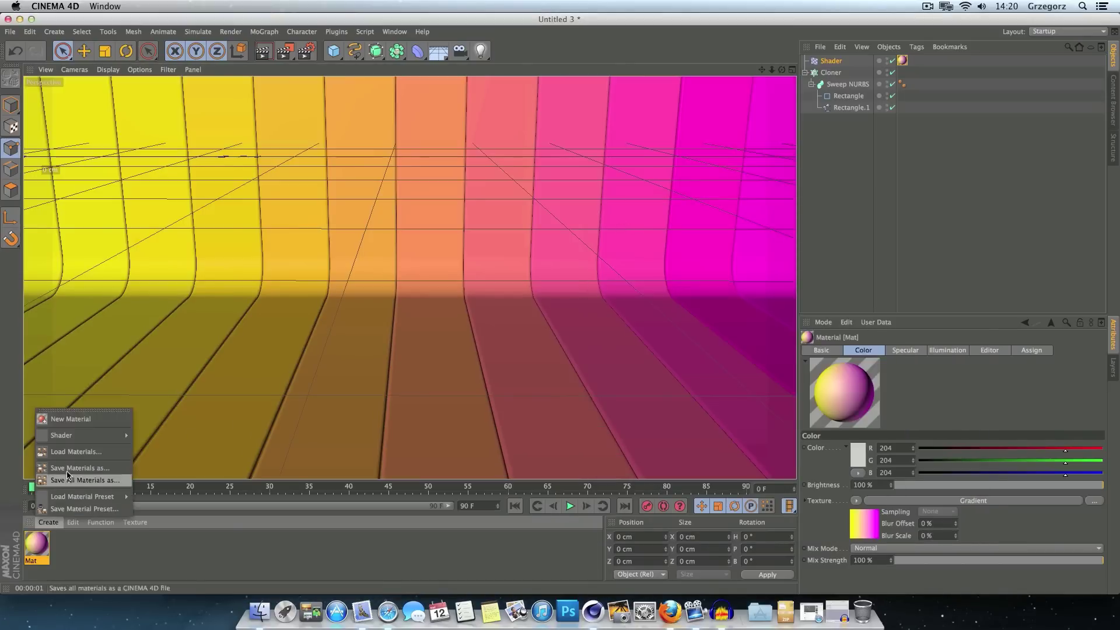
Step: Create material Mat.1 with a MoGraph Color Shader as its colour texture
{"action": "left_click", "coordinate": [66, 419]}
{"action": "double_click", "coordinate": [42, 545]}
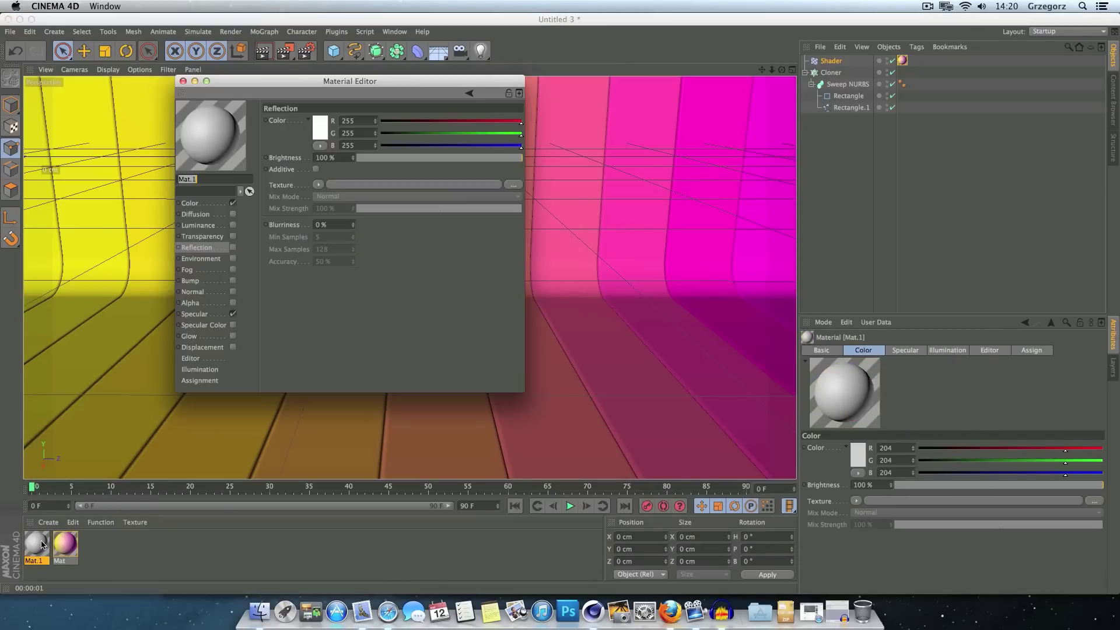
{"action": "left_click_drag", "start_coordinate": [331, 81], "coordinate": [569, 205]}
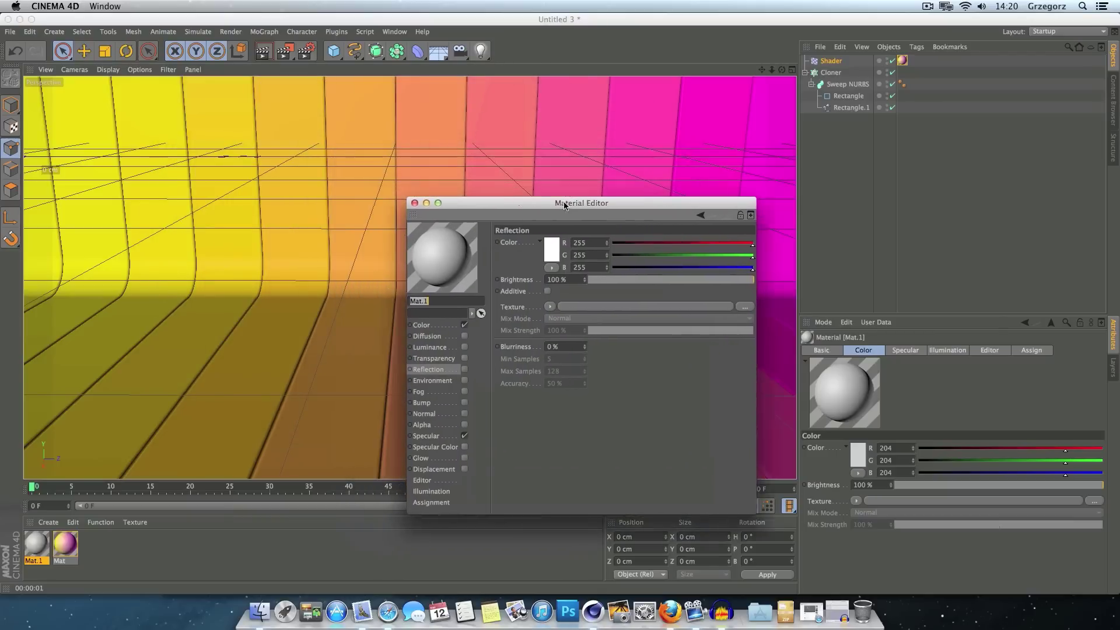
{"action": "left_click", "coordinate": [442, 327]}
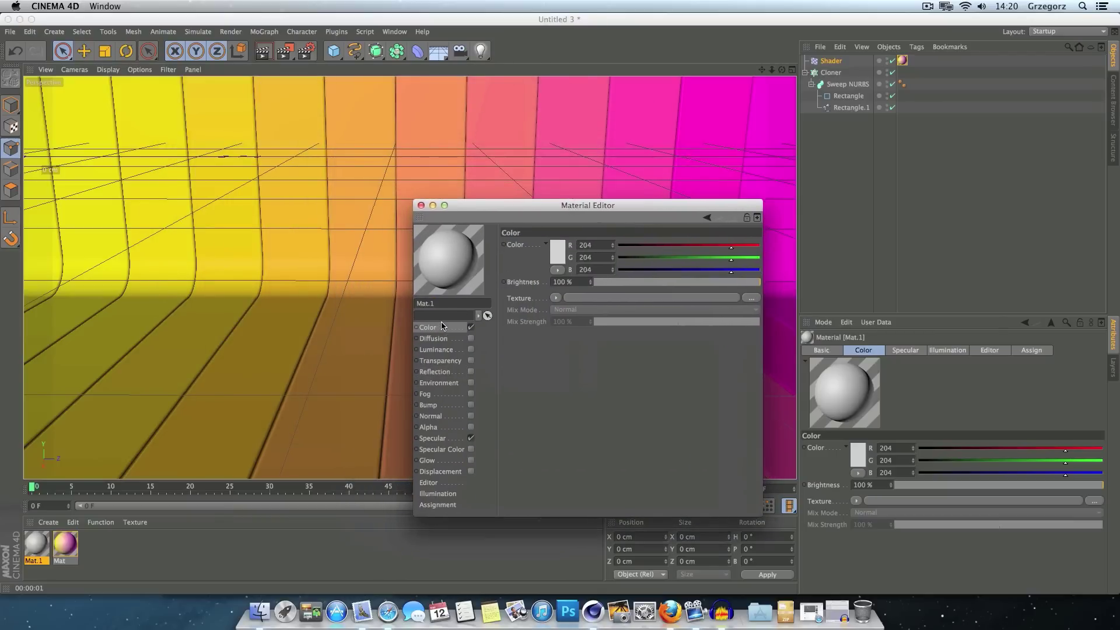
{"action": "left_click", "coordinate": [555, 298]}
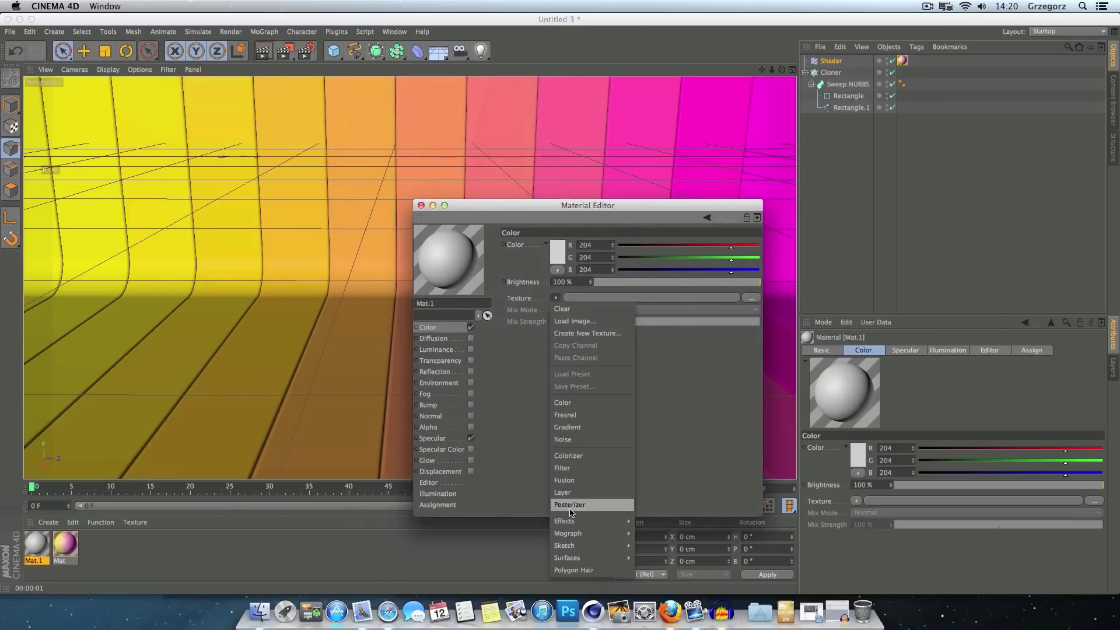
{"action": "mouse_move", "coordinate": [578, 533]}
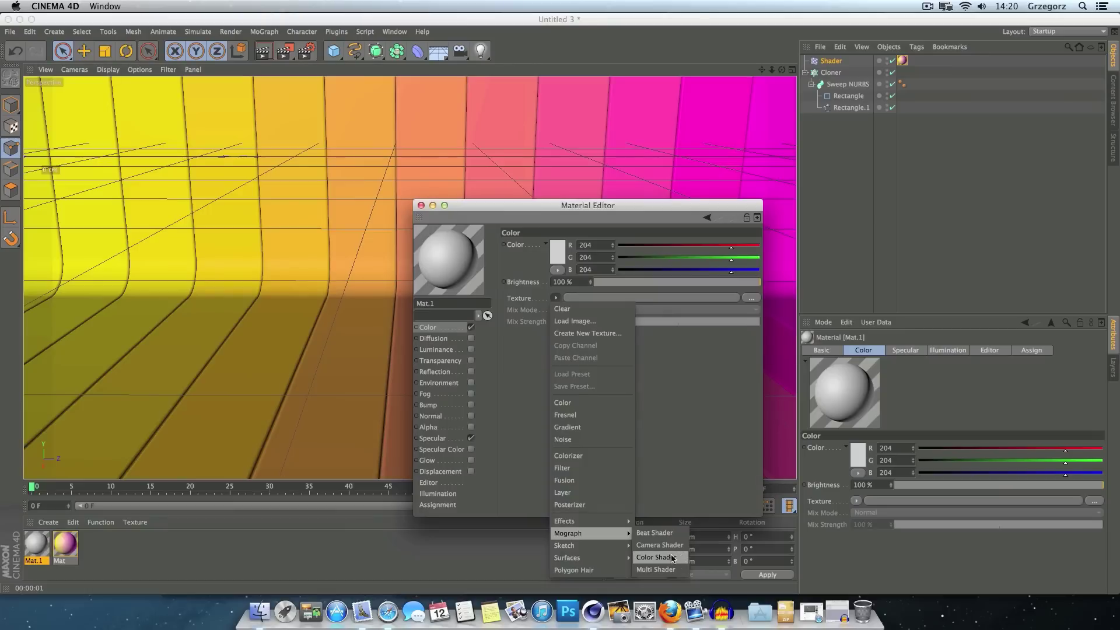
{"action": "left_click", "coordinate": [677, 561]}
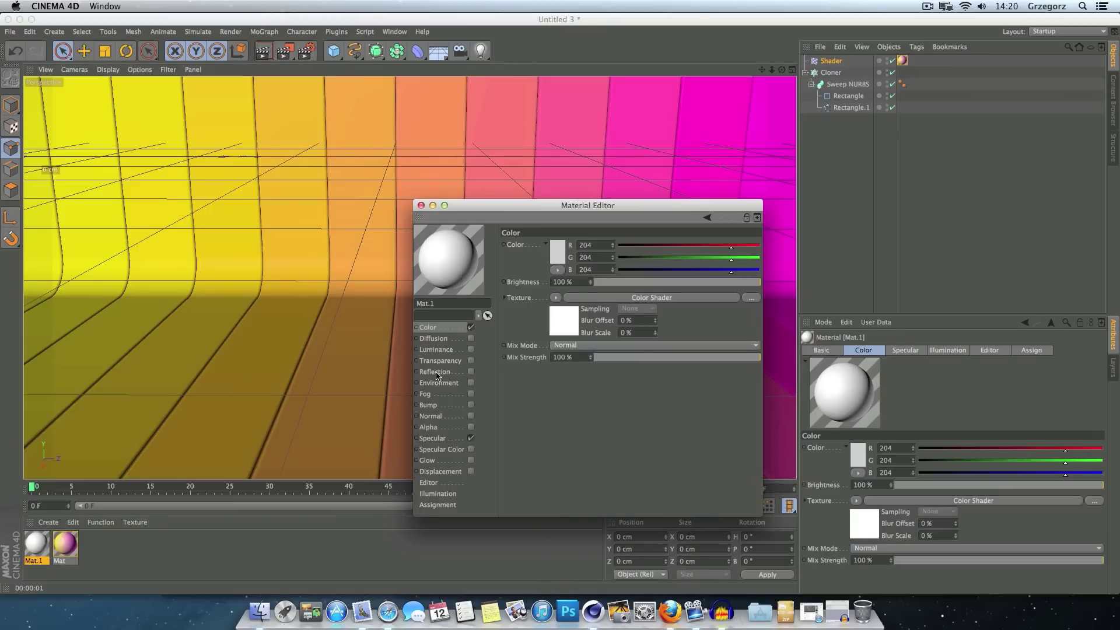
Step: Enable Mat.1 reflection at 12% brightness using a Fresnel texture at 20% mix strength
{"action": "left_click", "coordinate": [471, 372]}
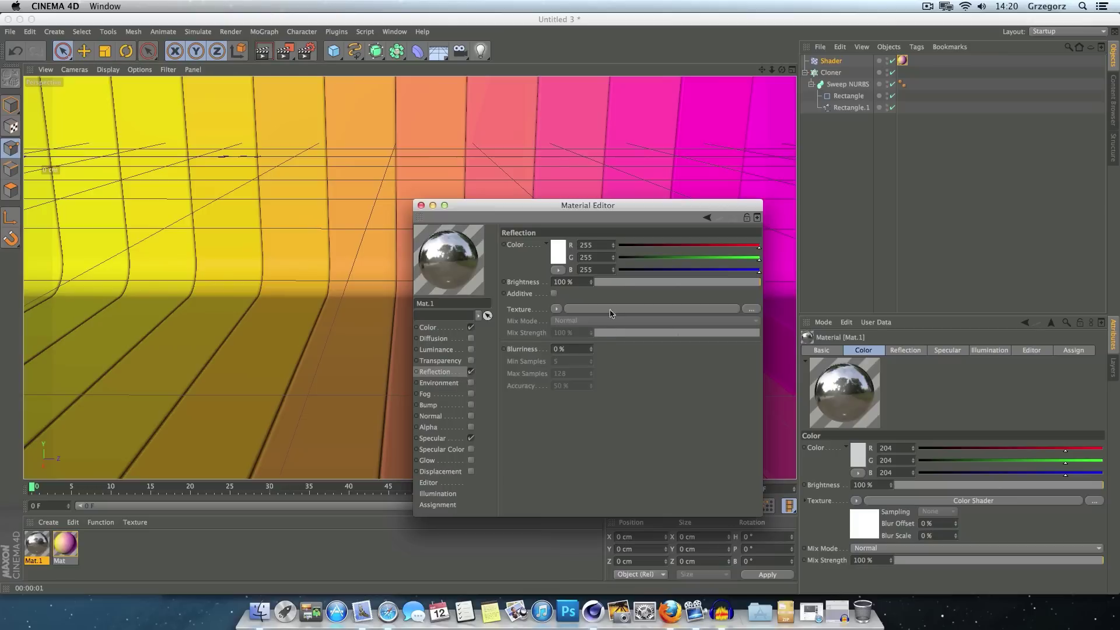
{"action": "left_click", "coordinate": [622, 283]}
{"action": "left_click_drag", "start_coordinate": [622, 285], "coordinate": [618, 285]}
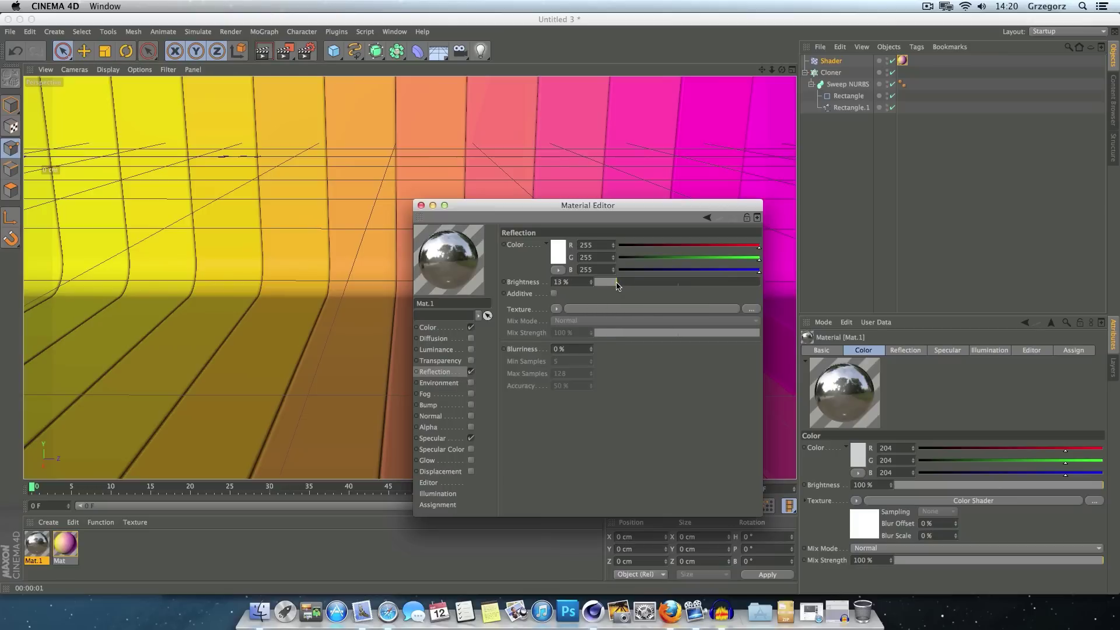
{"action": "left_click", "coordinate": [556, 308]}
{"action": "left_click", "coordinate": [564, 427]}
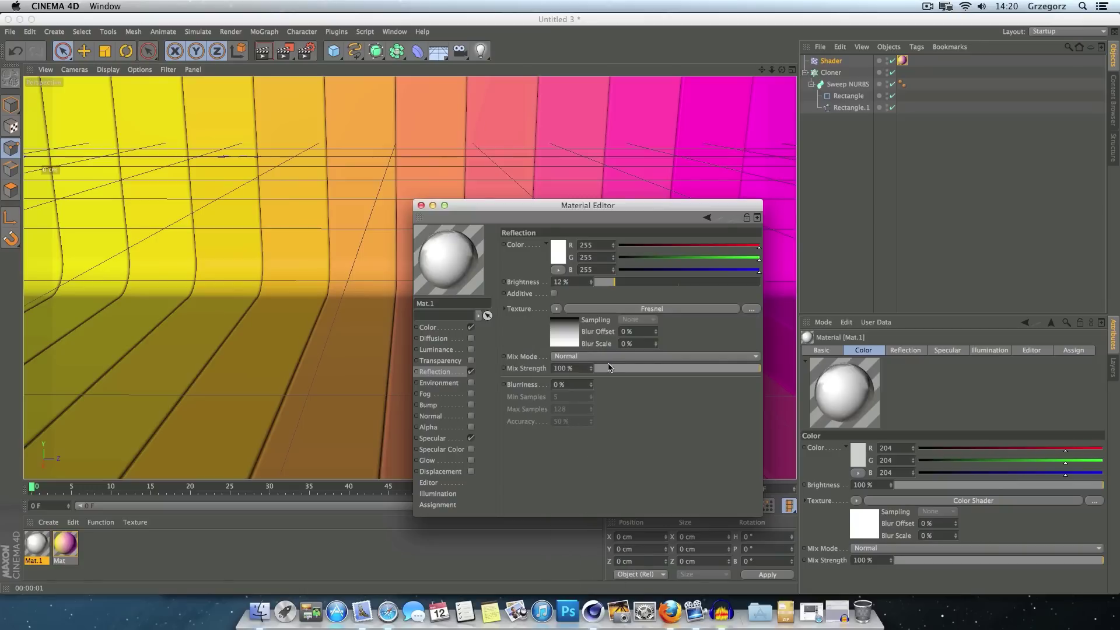
{"action": "left_click", "coordinate": [622, 373]}
{"action": "left_click_drag", "start_coordinate": [621, 373], "coordinate": [631, 373]}
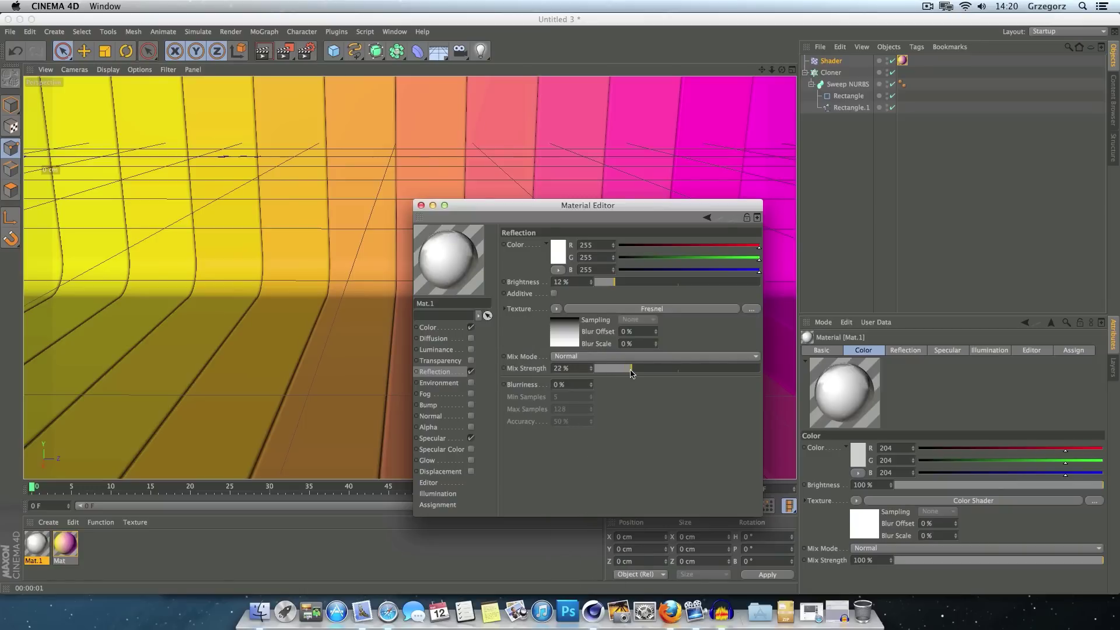
Step: Apply gradient Mat.1 to the Sweep NURBS backdrop, render a preview, and add a camera
{"action": "left_click", "coordinate": [421, 206]}
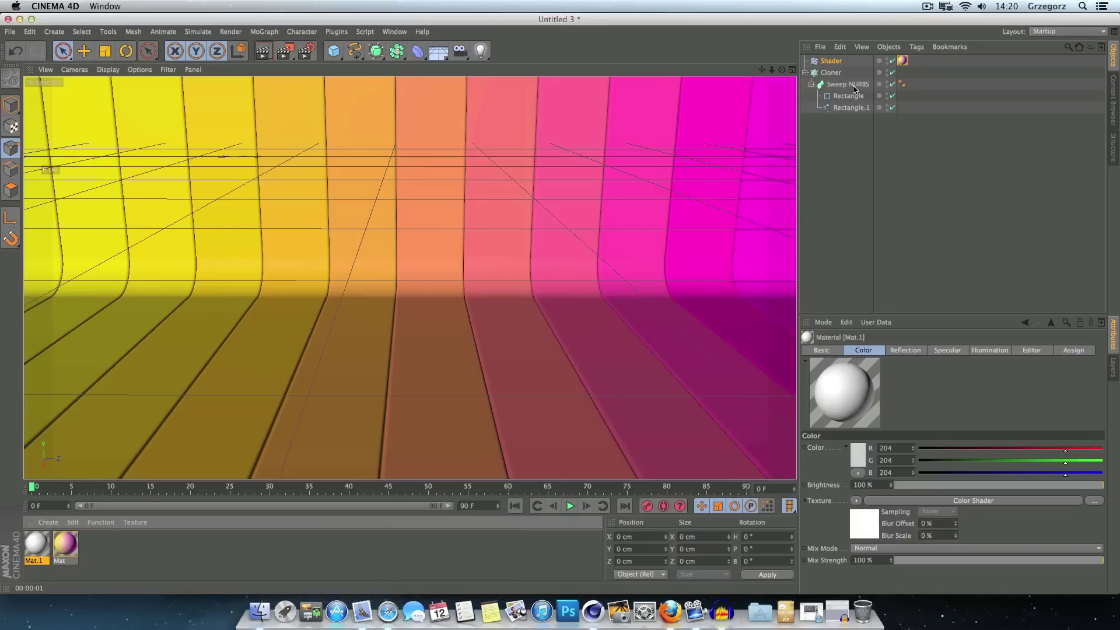
{"action": "left_click_drag", "start_coordinate": [852, 88], "coordinate": [851, 84]}
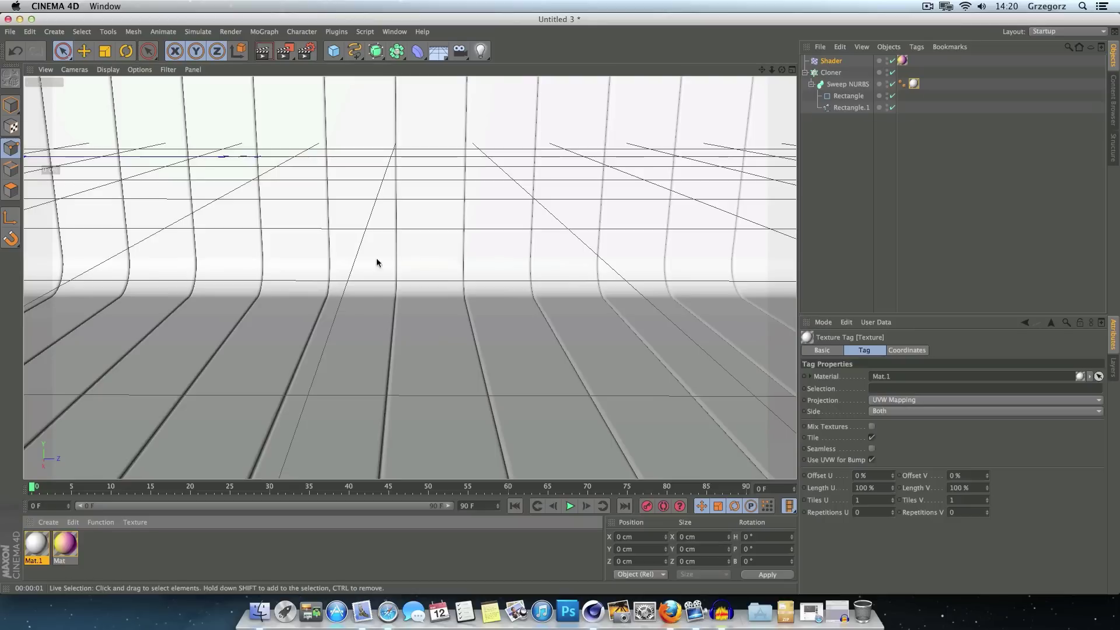
{"action": "left_click", "coordinate": [262, 51]}
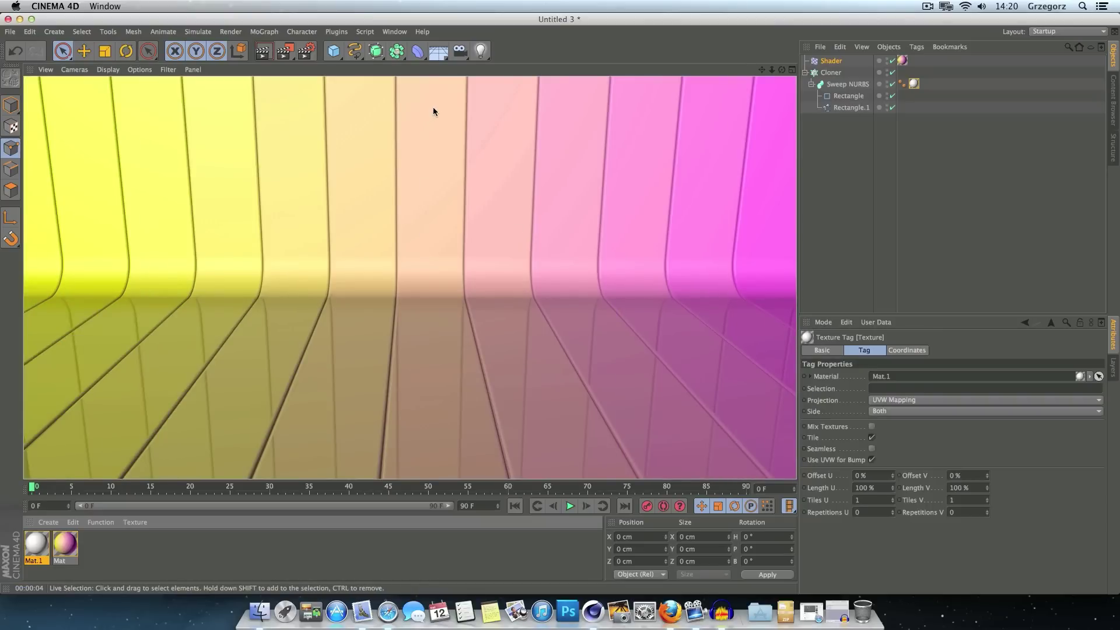
{"action": "left_click", "coordinate": [460, 51]}
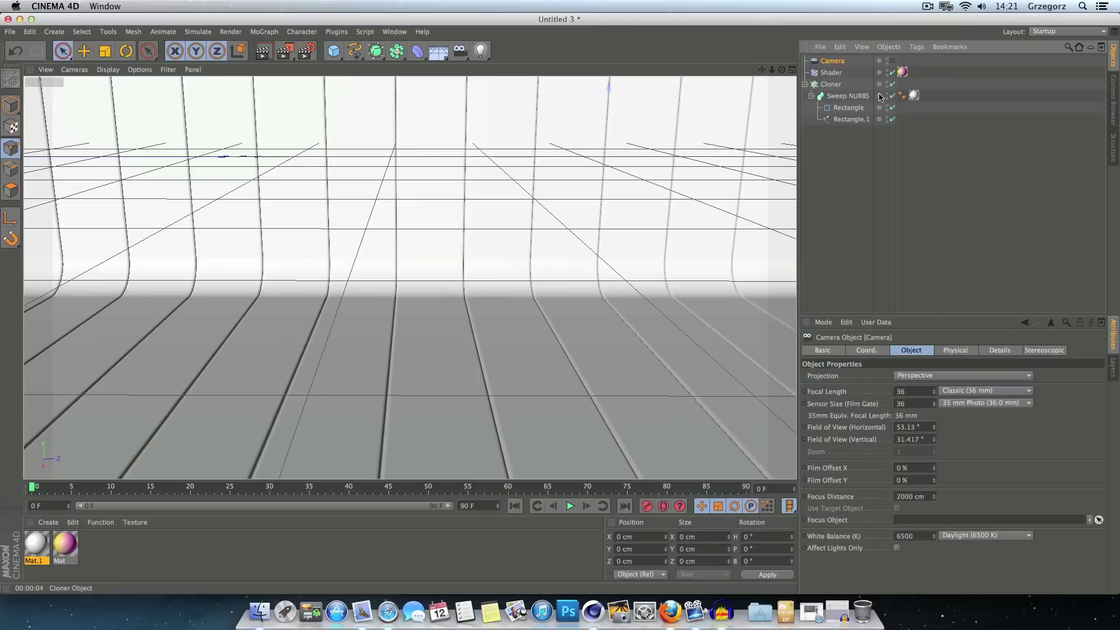
Step: Look through the new camera and give it a Super Wide 15 mm focal length
{"action": "mouse_move", "coordinate": [781, 69]}
{"action": "left_mouse_down"}
{"action": "mouse_move", "coordinate": [758, 93]}
{"action": "mouse_move", "coordinate": [773, 72]}
{"action": "left_mouse_up"}
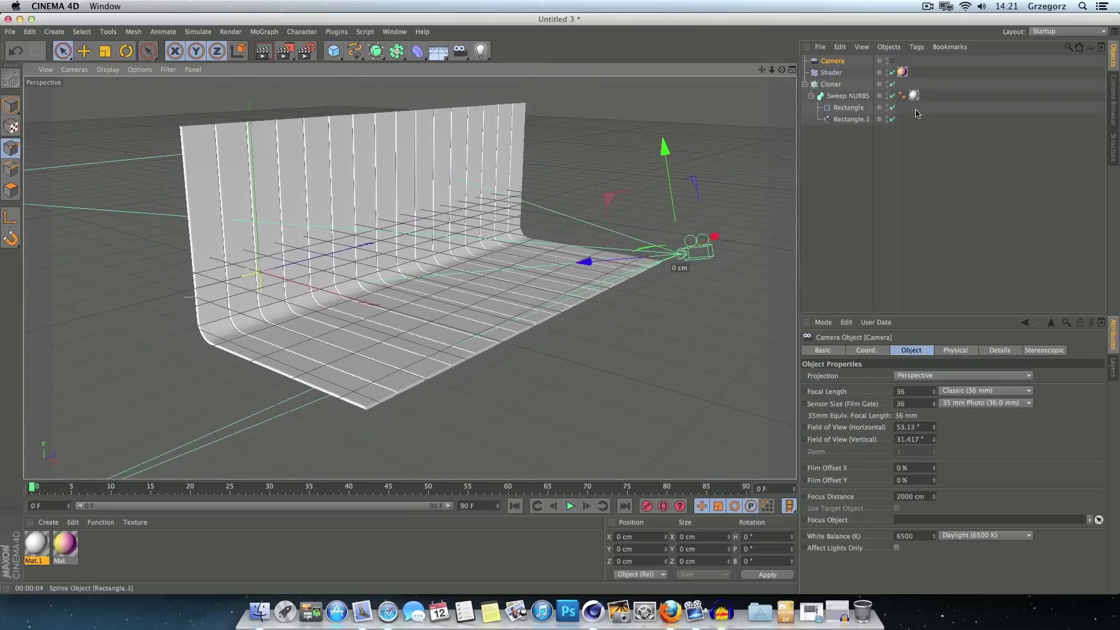
{"action": "left_click", "coordinate": [892, 61]}
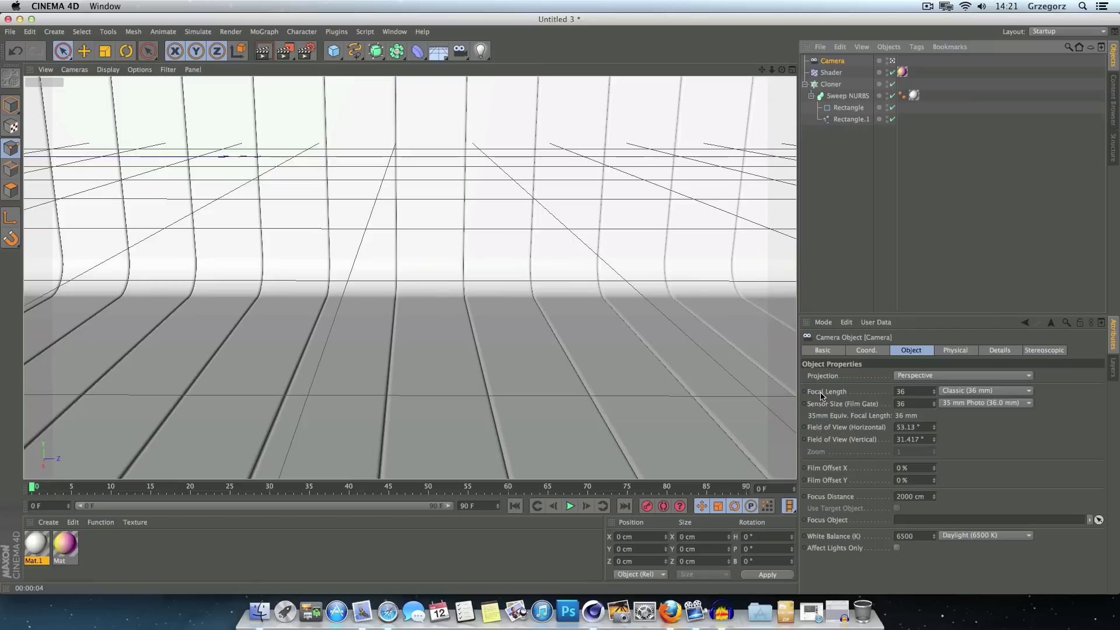
{"action": "left_click", "coordinate": [969, 395]}
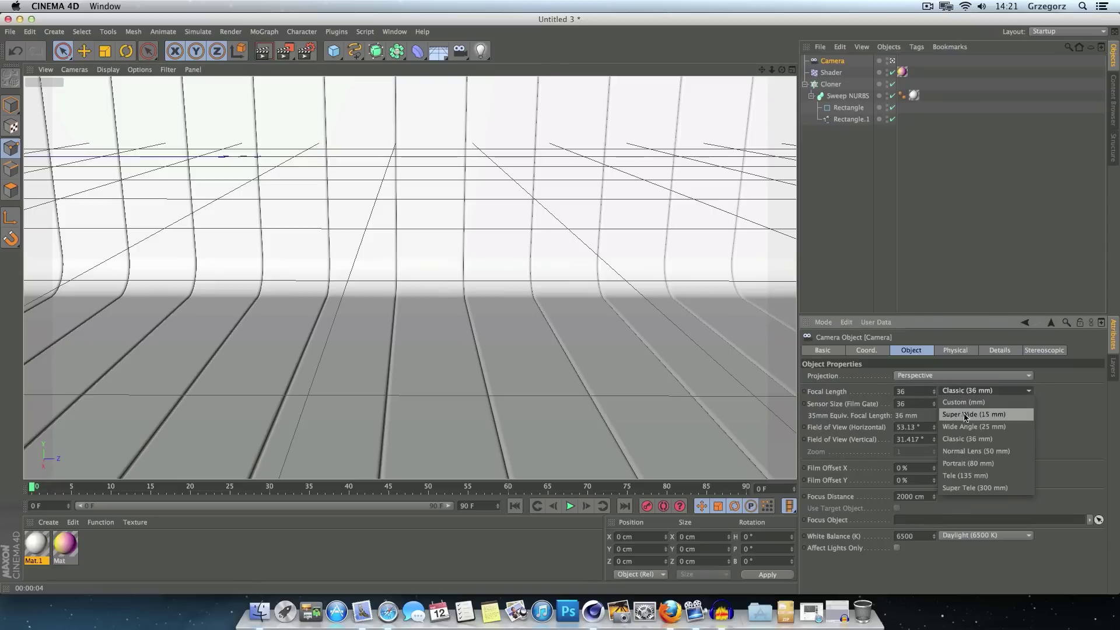
{"action": "left_click", "coordinate": [984, 415]}
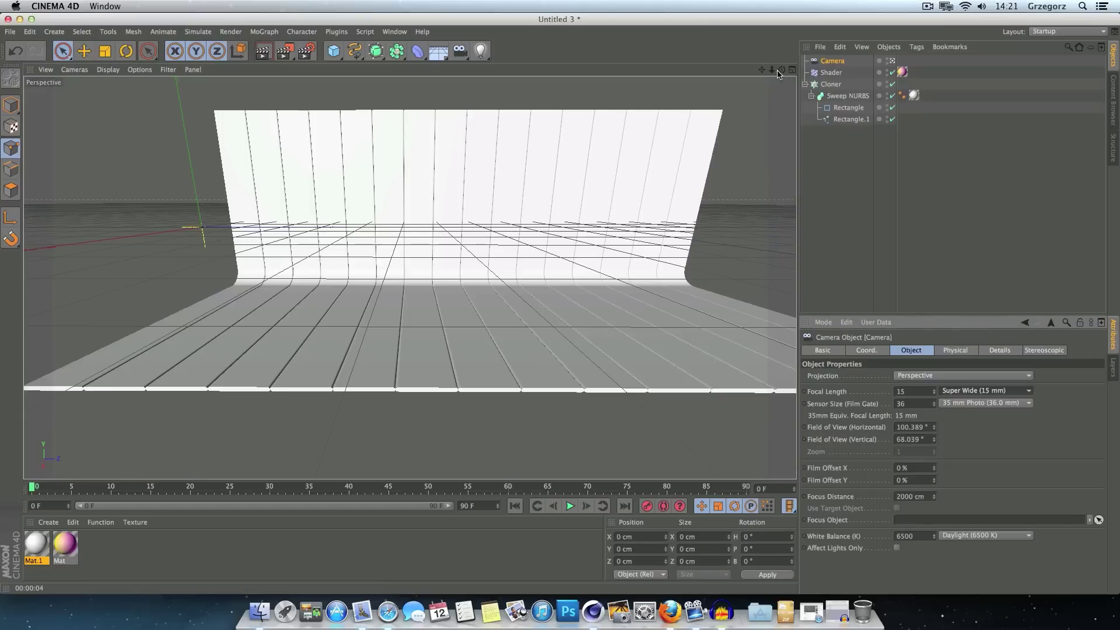
Step: Move the camera close to the curved slat backdrop and render the framed view
{"action": "left_click_drag", "start_coordinate": [769, 74], "coordinate": [779, 88]}
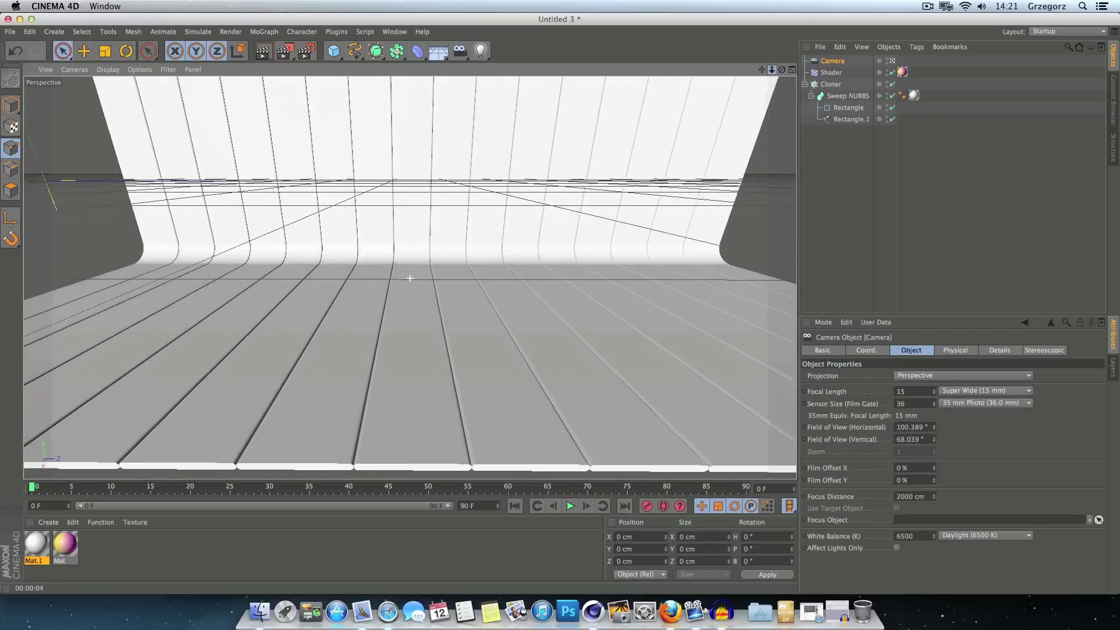
{"action": "mouse_move", "coordinate": [779, 88]}
{"action": "left_mouse_down"}
{"action": "mouse_move", "coordinate": [776, 96]}
{"action": "mouse_move", "coordinate": [759, 74]}
{"action": "mouse_move", "coordinate": [759, 99]}
{"action": "left_mouse_up"}
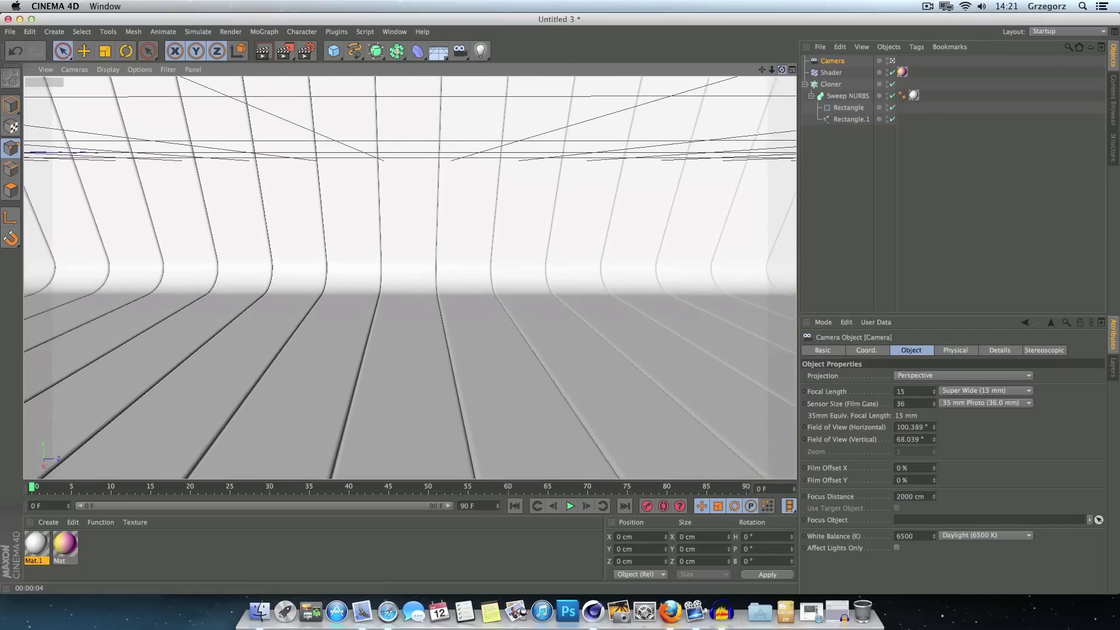
{"action": "left_click_drag", "start_coordinate": [777, 71], "coordinate": [778, 82]}
{"action": "key", "text": "ctrl+r"}
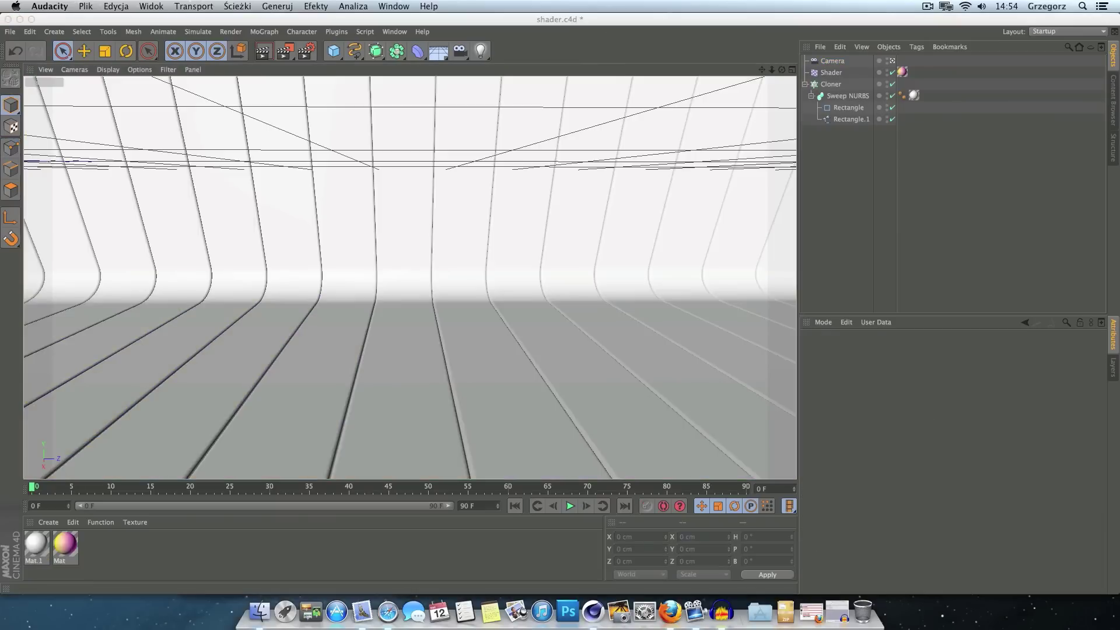
Step: Back in the editor view, add a Plane primitive and make it much narrower
{"action": "left_click", "coordinate": [892, 61]}
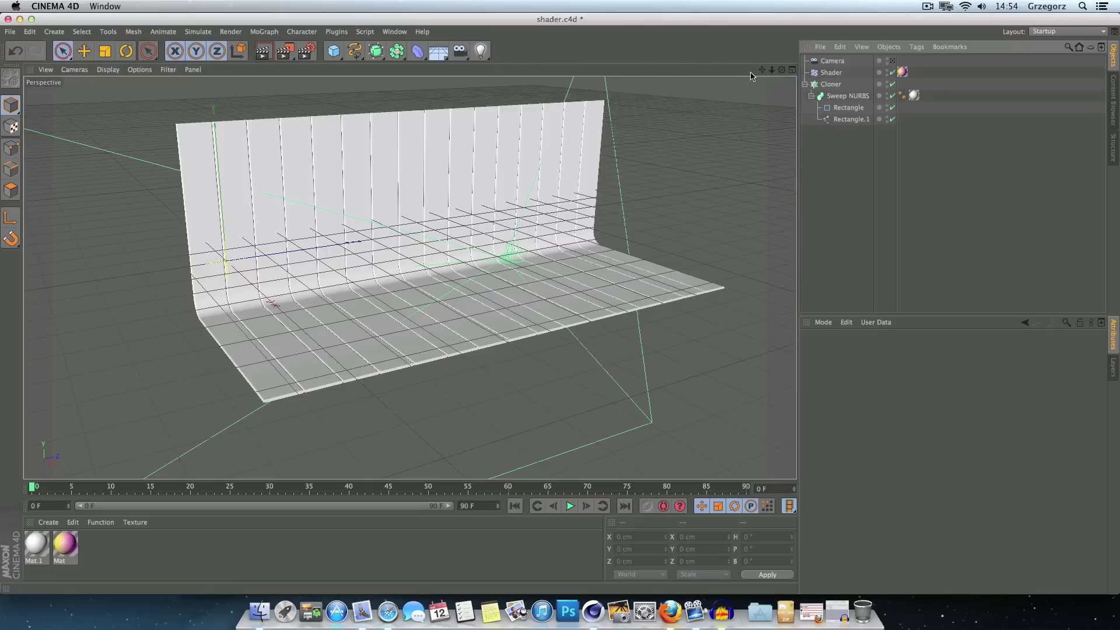
{"action": "left_click_drag", "start_coordinate": [782, 69], "coordinate": [752, 75]}
{"action": "left_click_drag", "start_coordinate": [409, 278], "coordinate": [396, 274]}
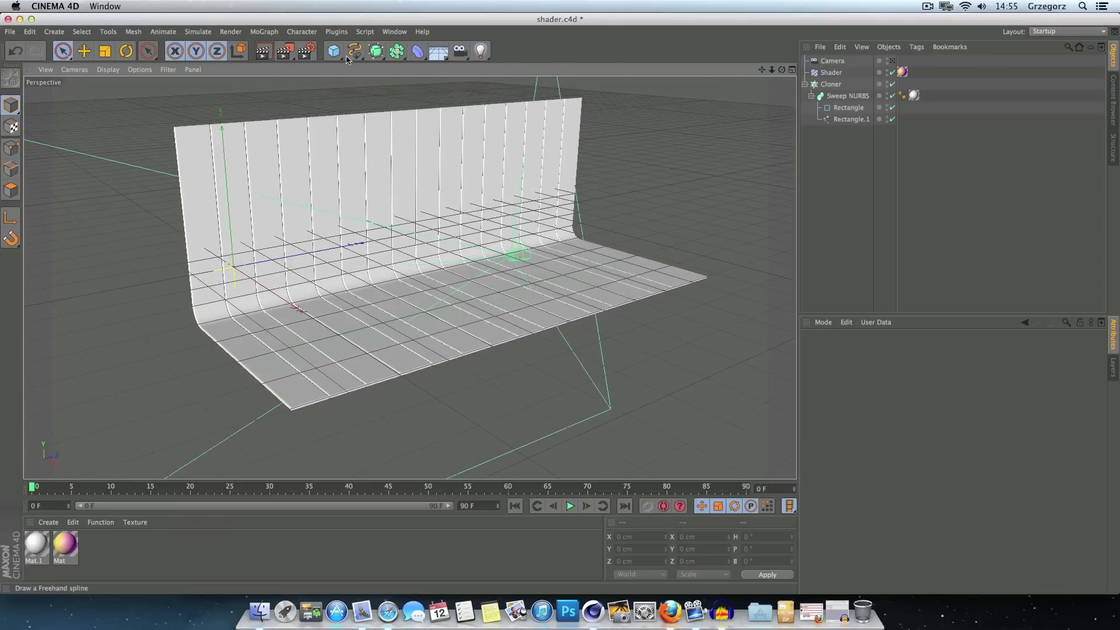
{"action": "left_click", "coordinate": [337, 55]}
{"action": "left_click", "coordinate": [412, 85]}
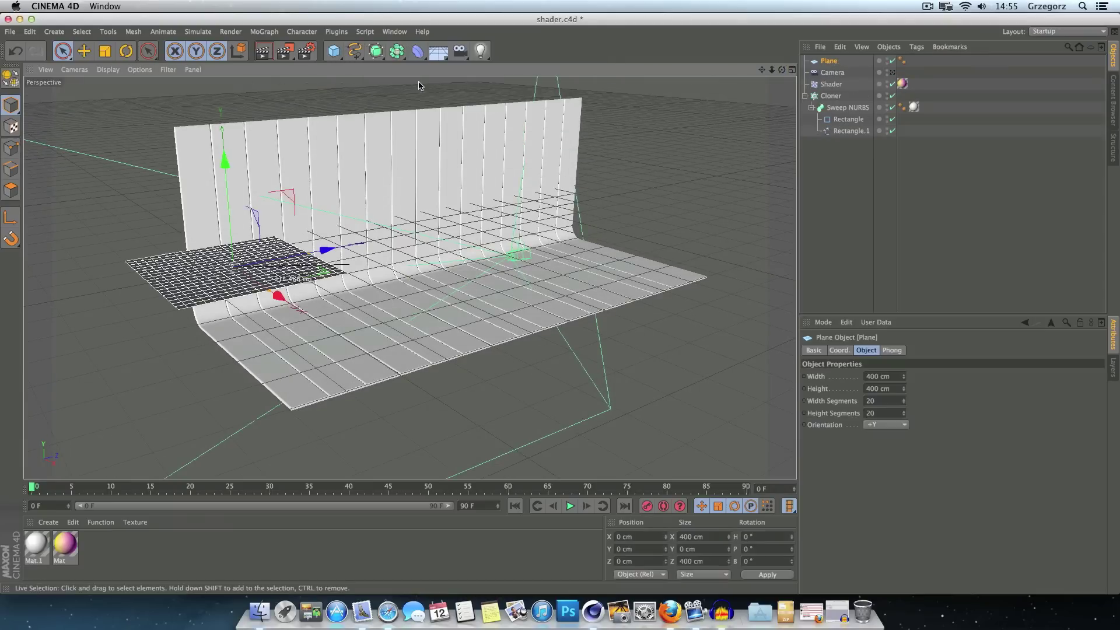
{"action": "left_click_drag", "start_coordinate": [270, 291], "coordinate": [251, 274]}
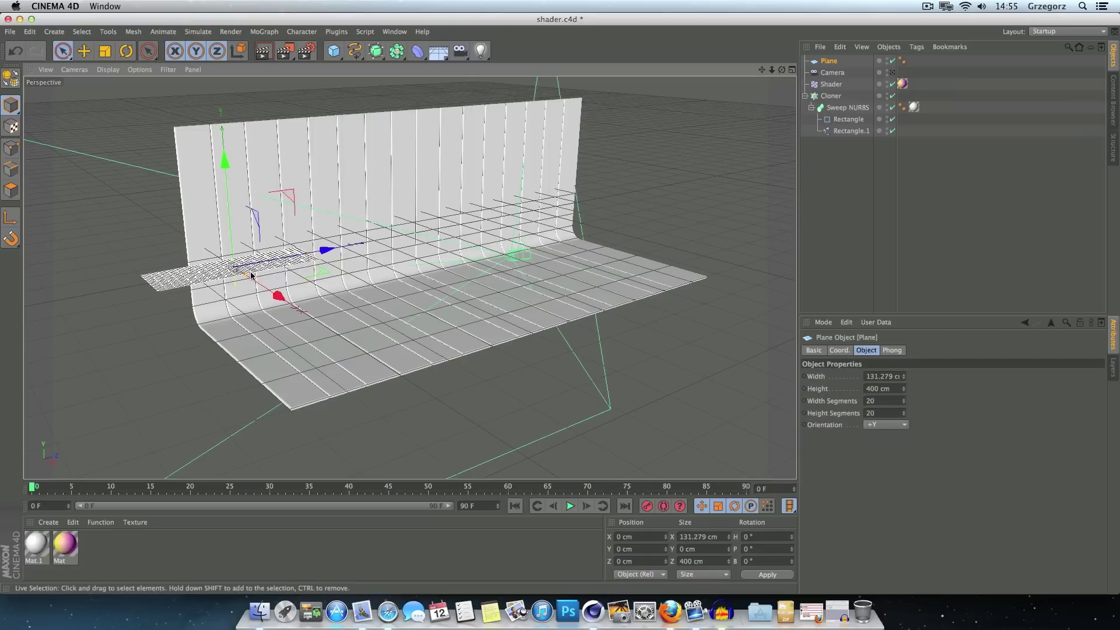
Step: Put the plane inside a new MoGraph Cloner.1
{"action": "left_click", "coordinate": [270, 32]}
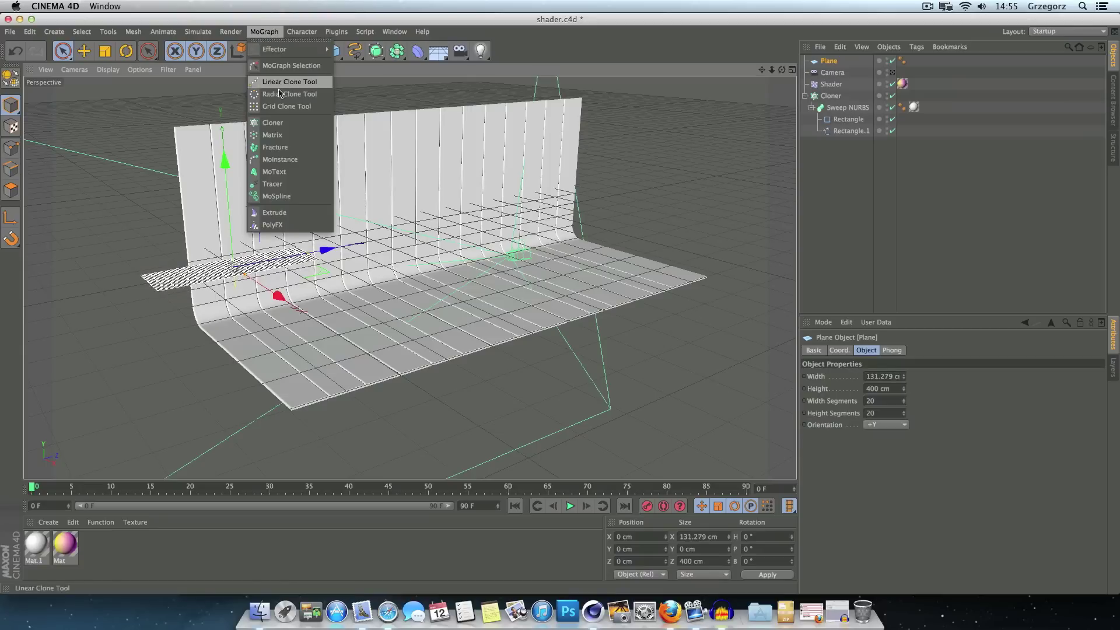
{"action": "left_click", "coordinate": [284, 122]}
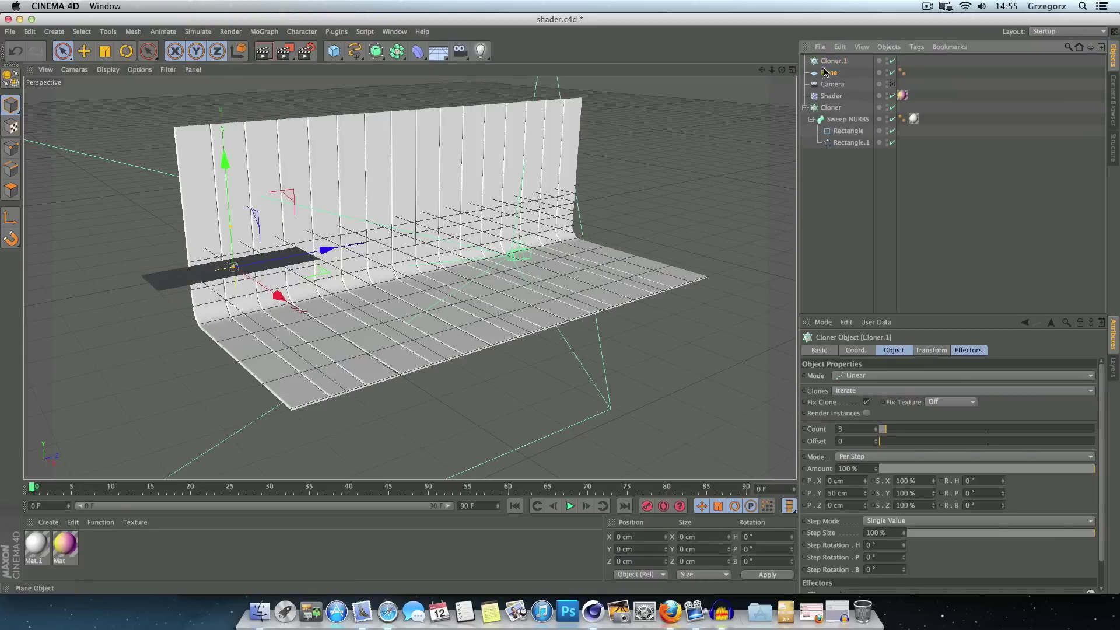
{"action": "left_click_drag", "start_coordinate": [828, 72], "coordinate": [825, 65]}
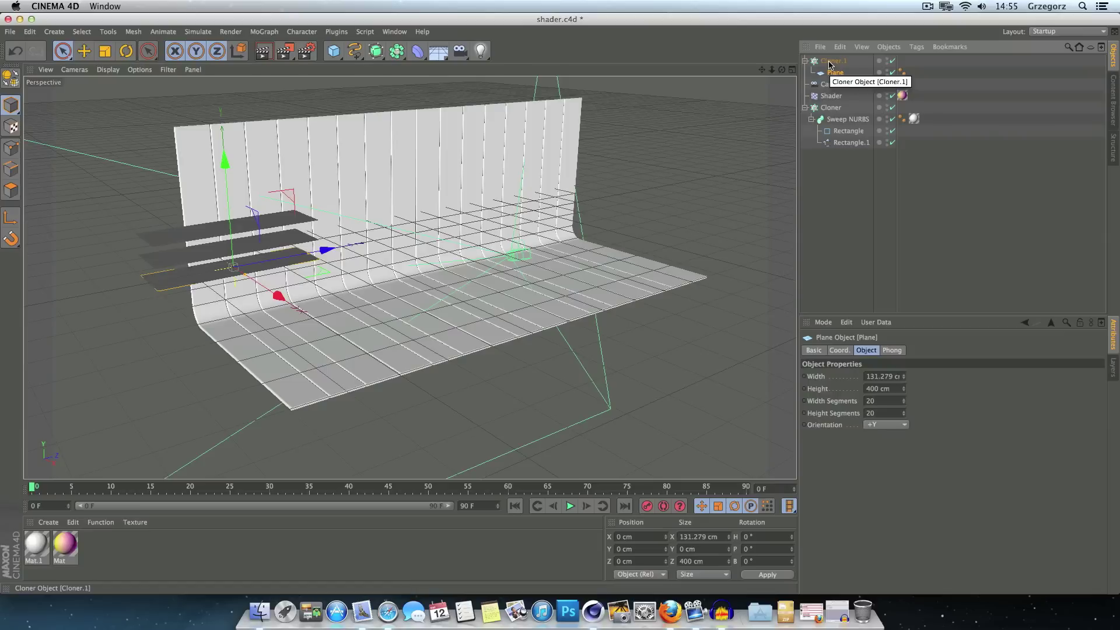
{"action": "left_click", "coordinate": [830, 62]}
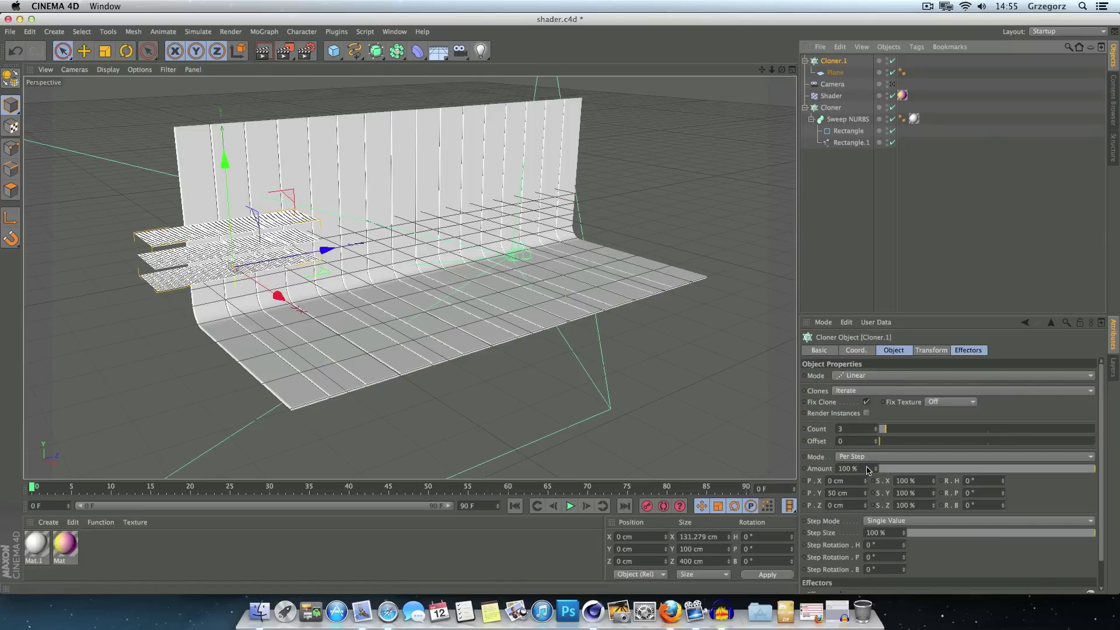
Step: Set Cloner.1 to P.Y 0, P.Z 500 cm spacing and Count 7
{"action": "left_click", "coordinate": [852, 493]}
{"action": "type", "text": "0"}
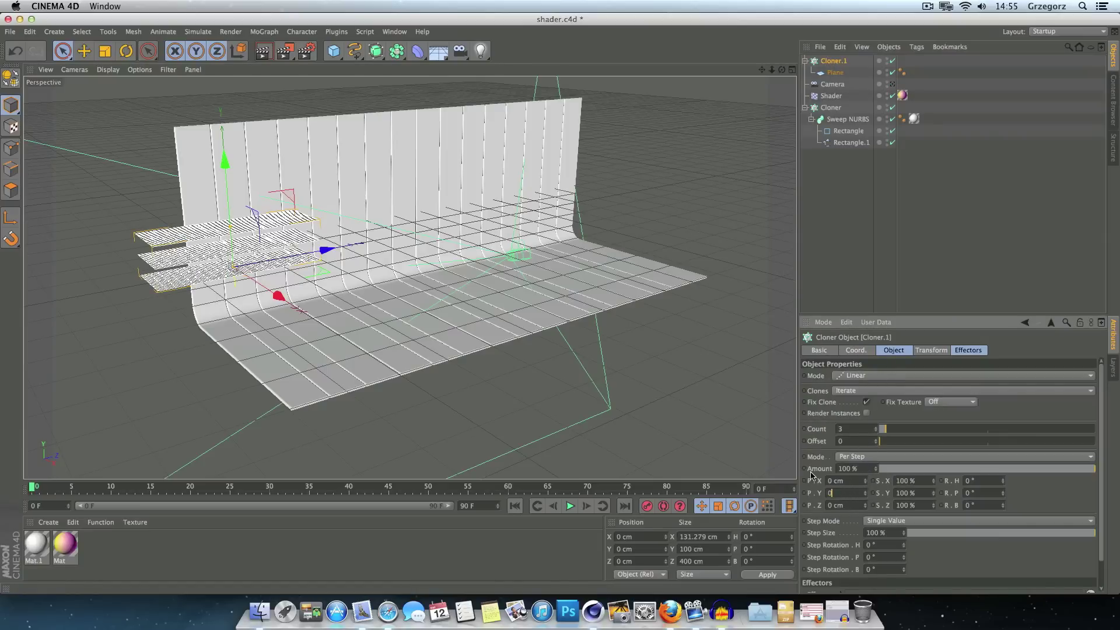
{"action": "key", "text": "Return"}
{"action": "left_click", "coordinate": [851, 505]}
{"action": "type", "text": "500"}
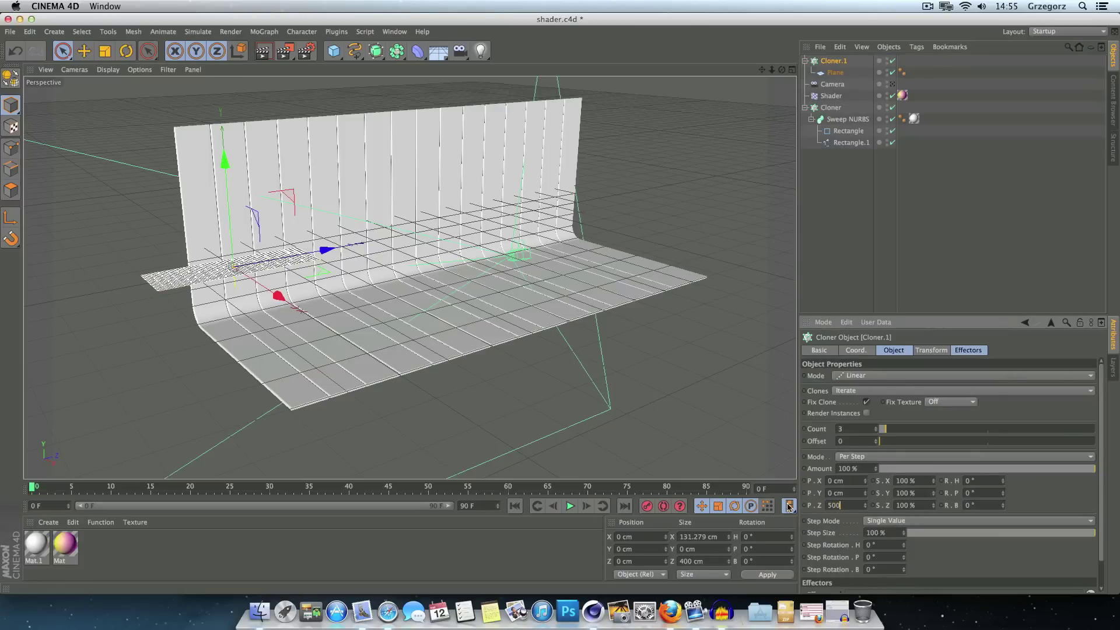
{"action": "key", "text": "Return"}
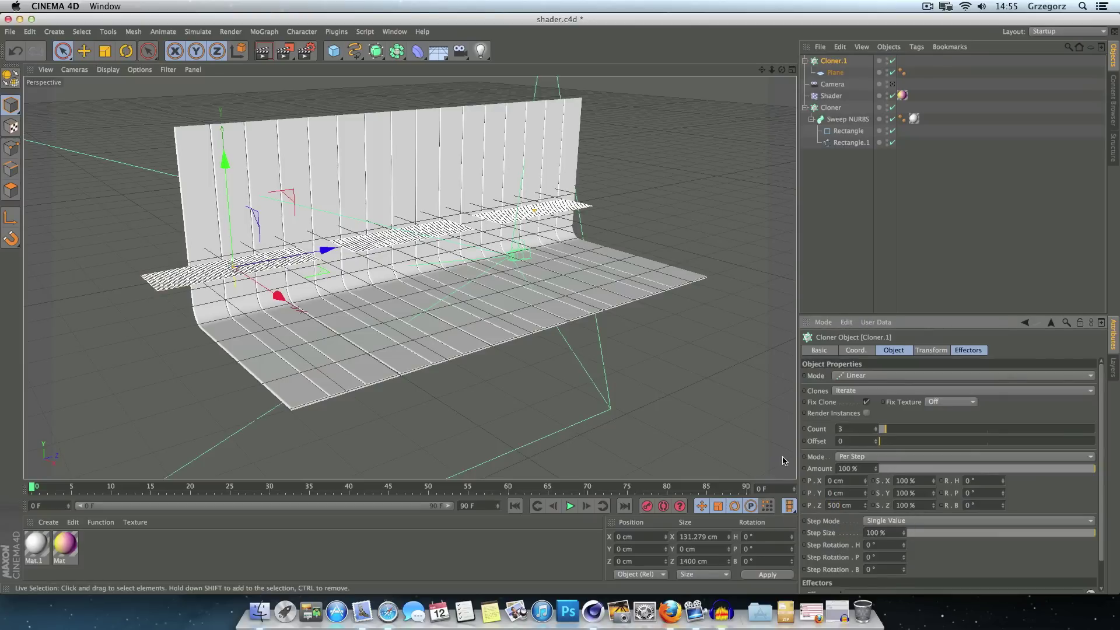
{"action": "left_click_drag", "start_coordinate": [886, 432], "coordinate": [892, 432]}
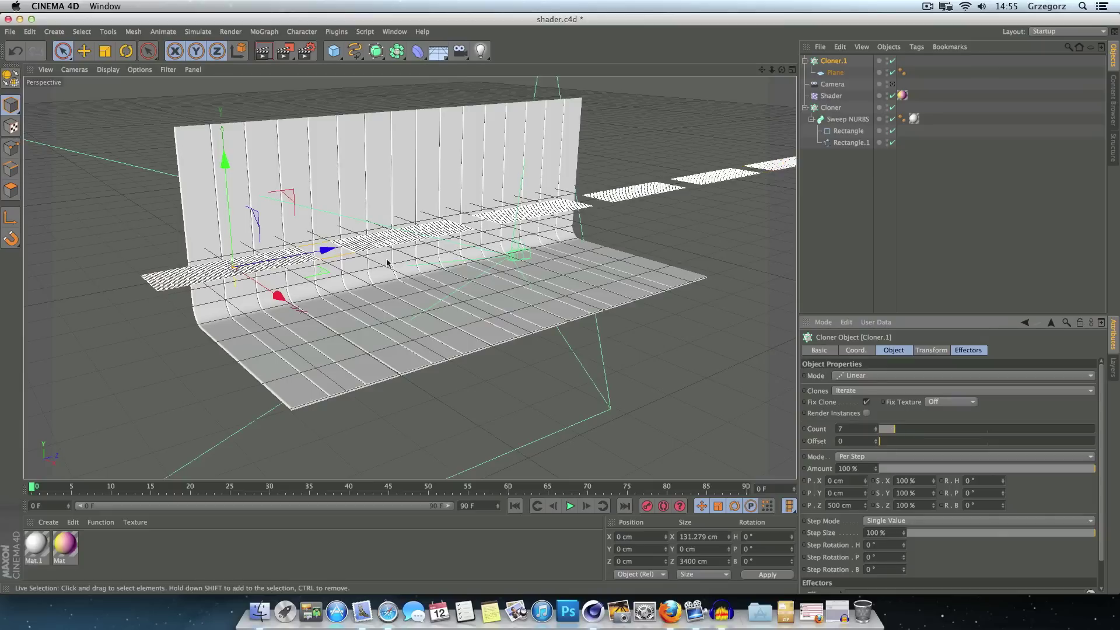
Step: Tilt the clone row about 29.554°, raise it above the backdrop, and render a preview
{"action": "left_click_drag", "start_coordinate": [332, 251], "coordinate": [188, 274]}
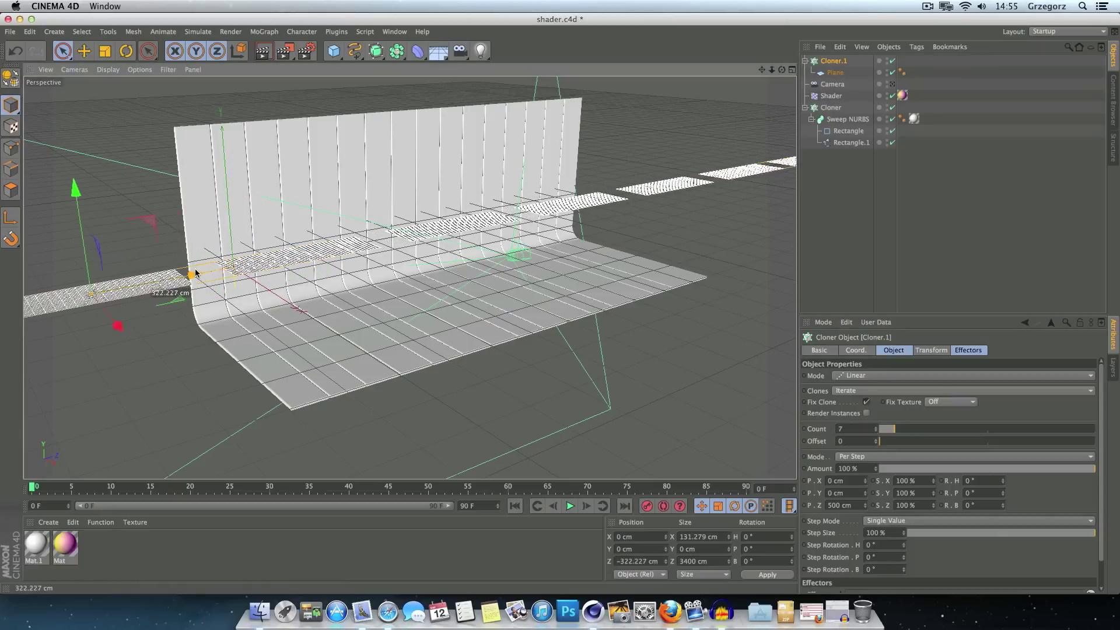
{"action": "left_click", "coordinate": [126, 51]}
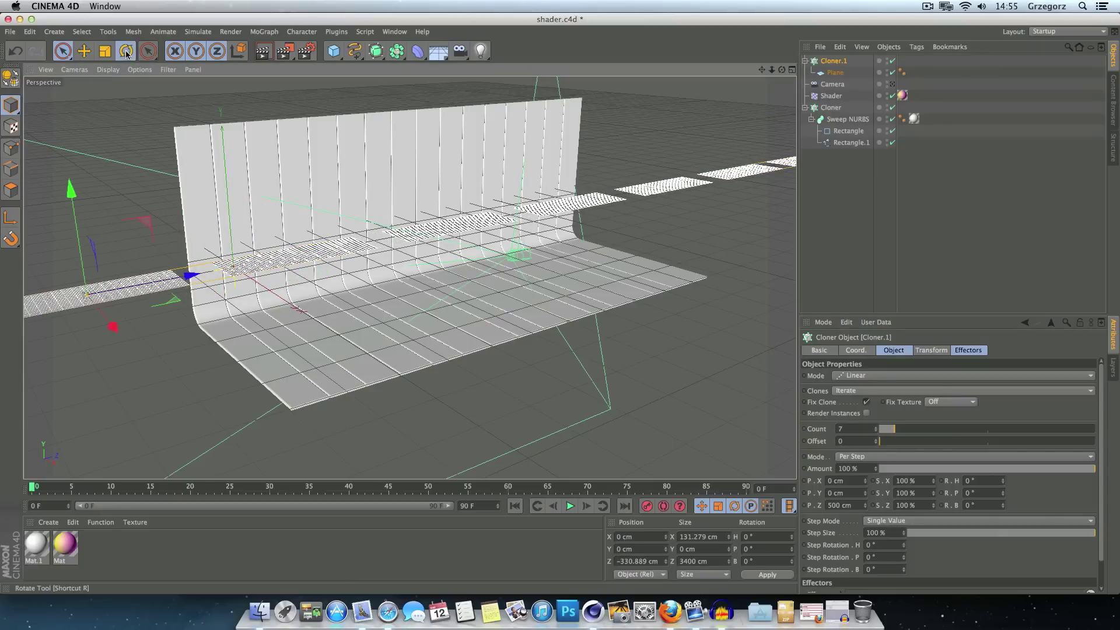
{"action": "left_click_drag", "start_coordinate": [88, 248], "coordinate": [107, 290]}
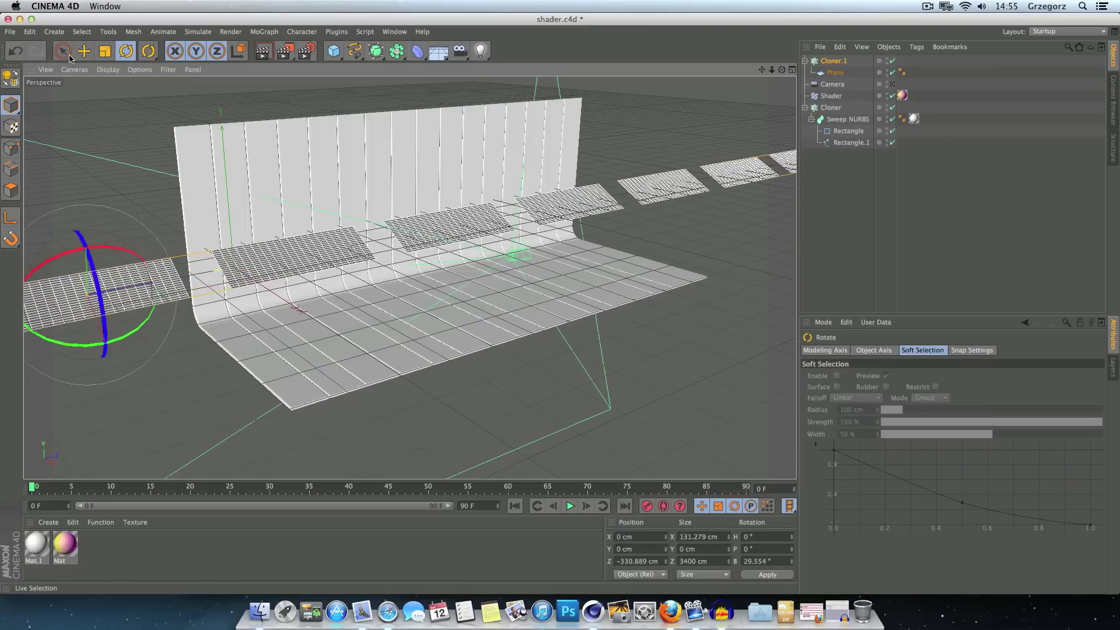
{"action": "key", "text": "space"}
{"action": "left_click_drag", "start_coordinate": [86, 284], "coordinate": [83, 195]}
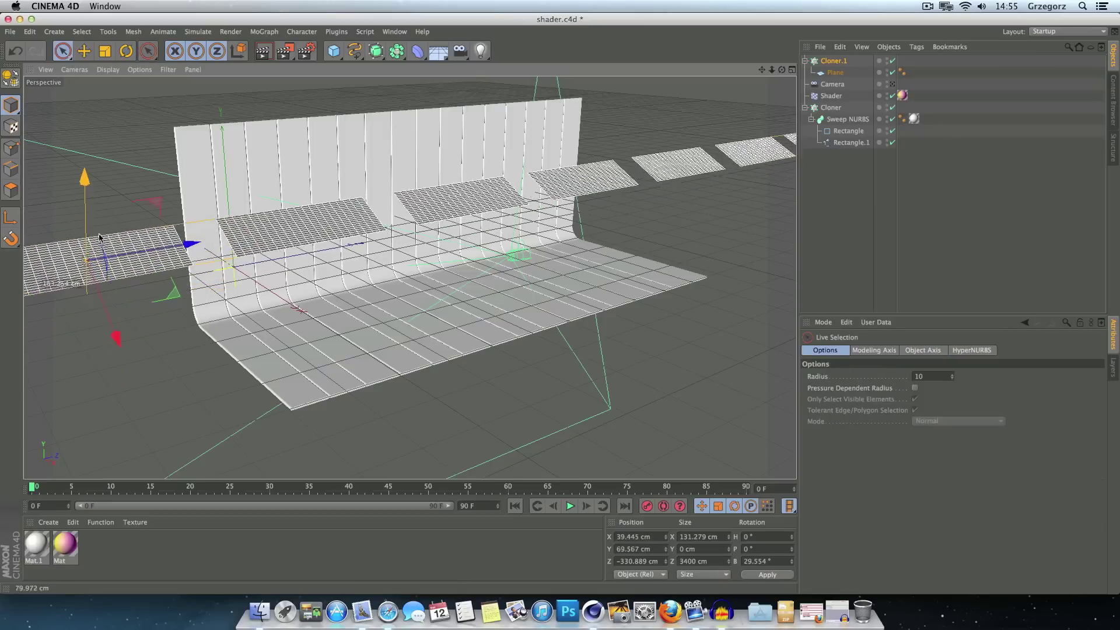
{"action": "left_click_drag", "start_coordinate": [114, 281], "coordinate": [96, 229]}
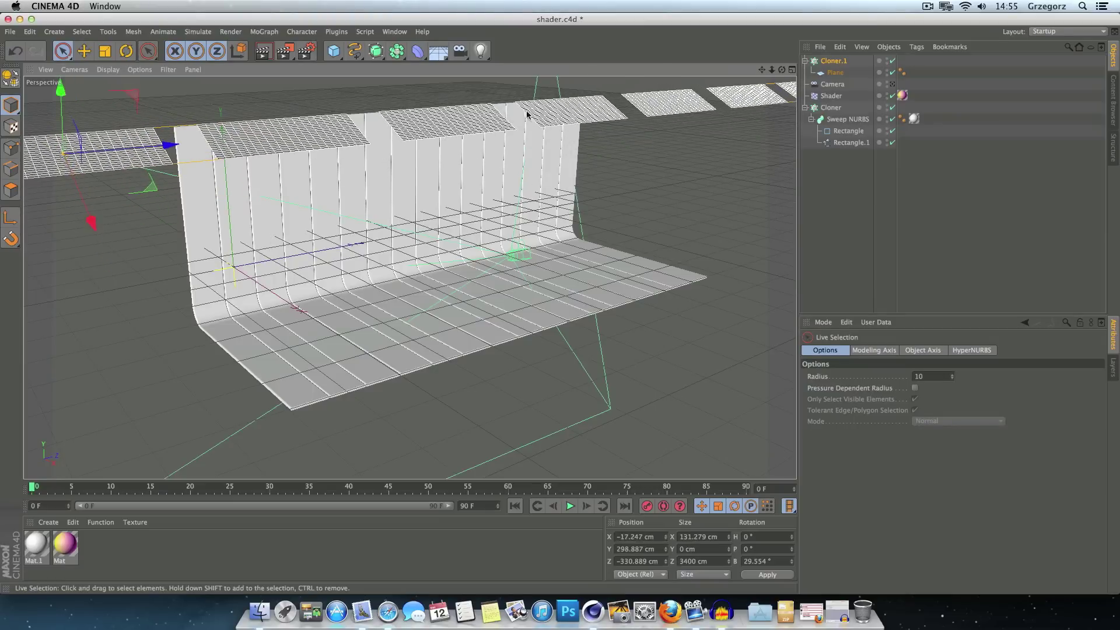
{"action": "left_click", "coordinate": [268, 55]}
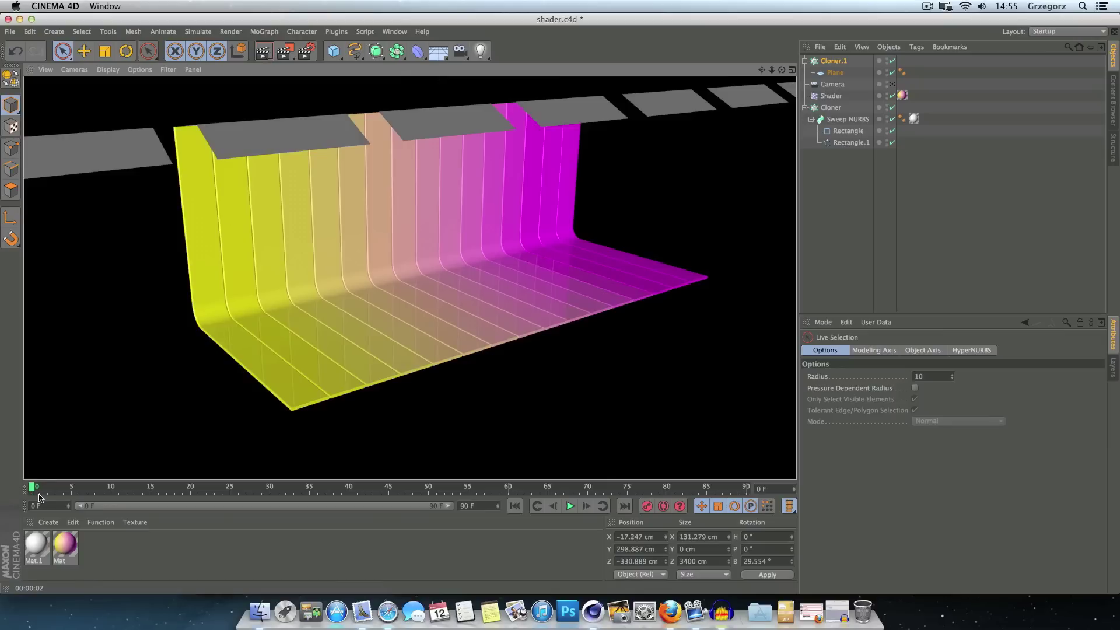
Step: Create a white Mat.2 with Luminance enabled at 250 % brightness
{"action": "left_click", "coordinate": [48, 522]}
{"action": "left_click", "coordinate": [60, 419]}
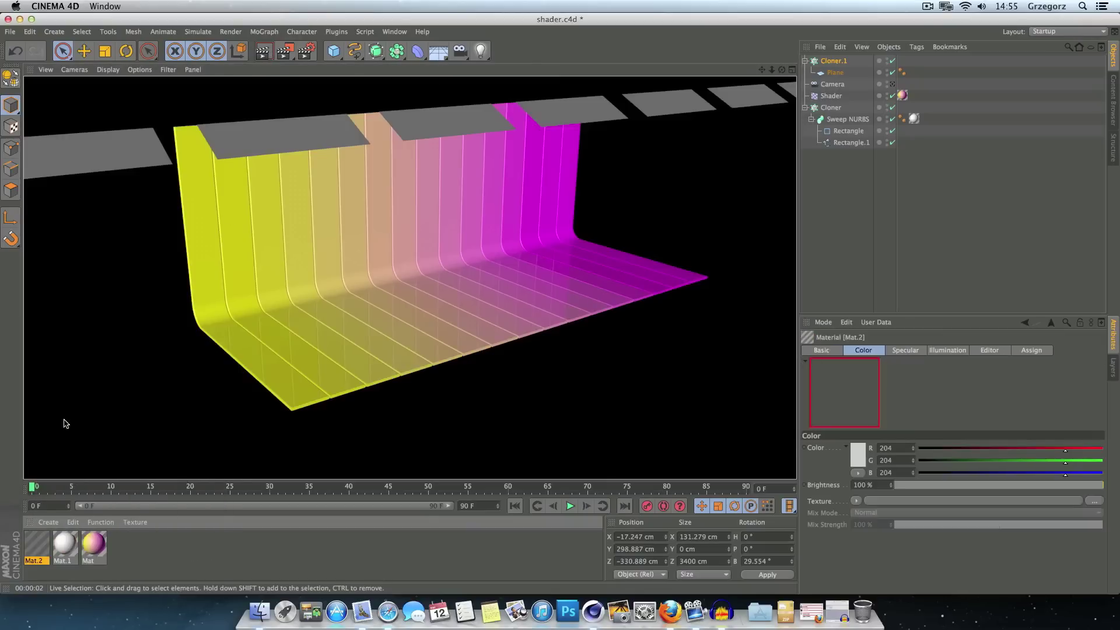
{"action": "double_click", "coordinate": [41, 543]}
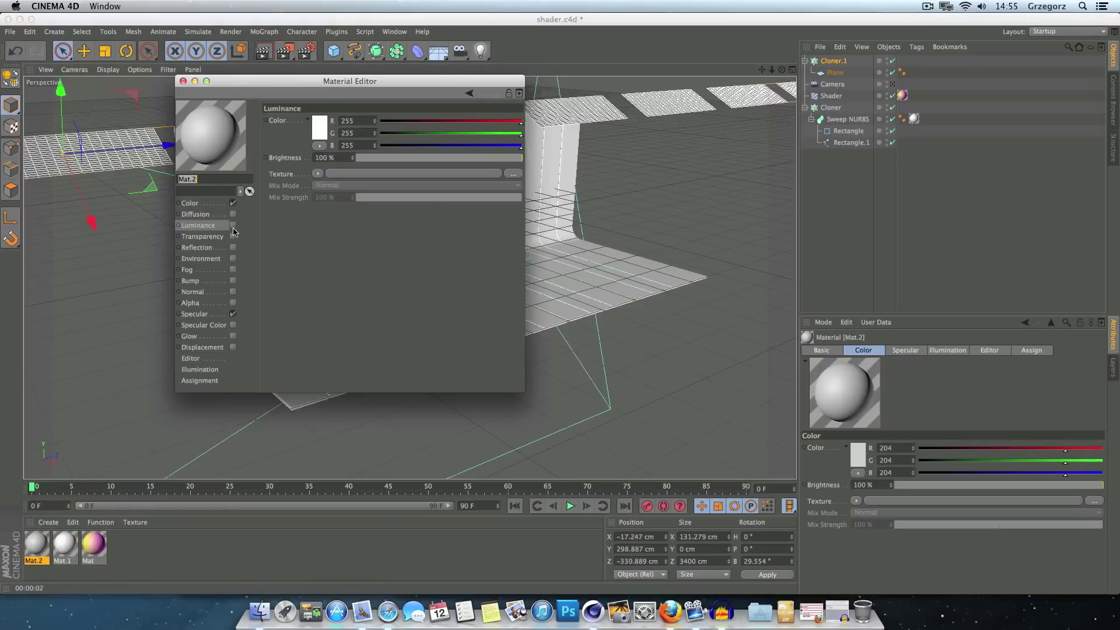
{"action": "left_click", "coordinate": [233, 226]}
{"action": "double_click", "coordinate": [338, 159]}
{"action": "type", "text": "2"}
{"action": "key", "text": "Return"}
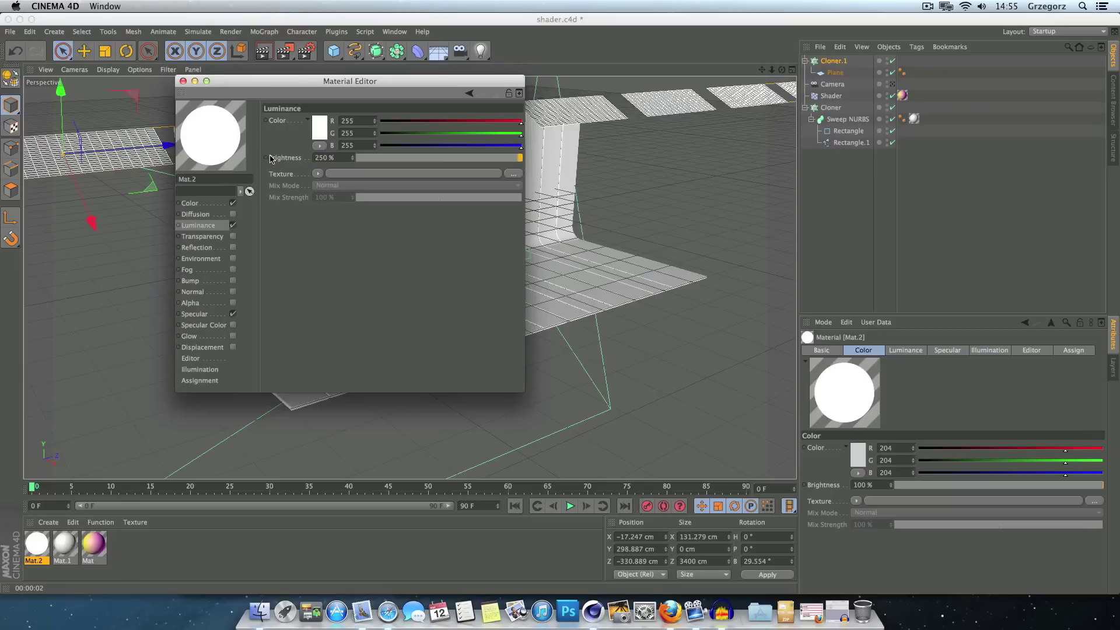
{"action": "left_click", "coordinate": [182, 81]}
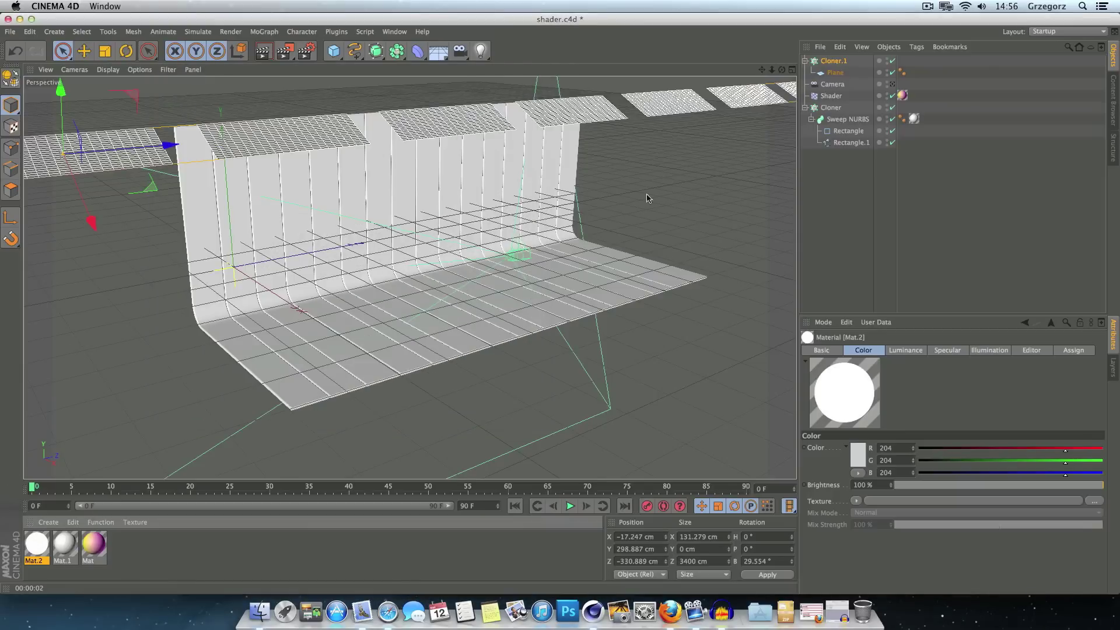
Step: Apply Mat.2 to Cloner.1 and preview the render through the scene camera
{"action": "left_click_drag", "start_coordinate": [836, 67], "coordinate": [835, 61]}
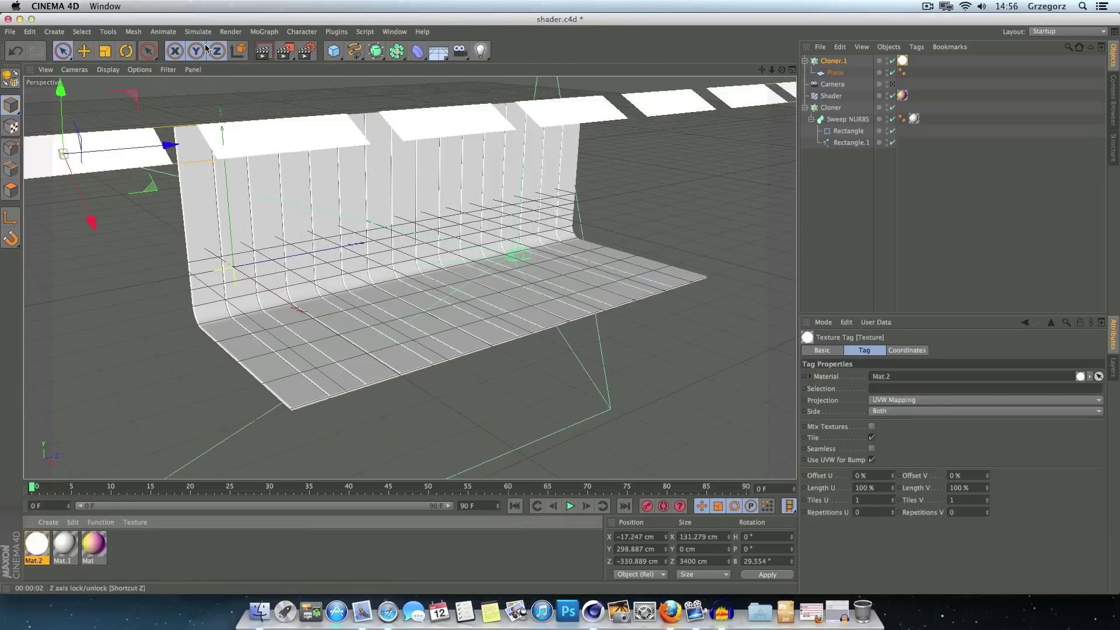
{"action": "left_click", "coordinate": [260, 55]}
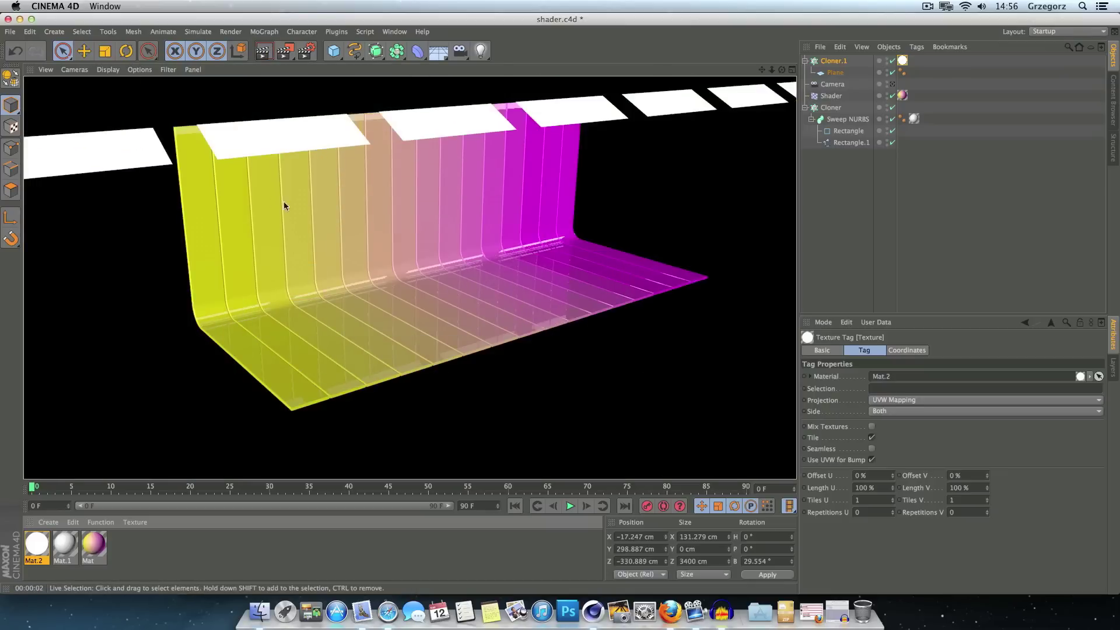
{"action": "left_click", "coordinate": [891, 84]}
{"action": "left_click", "coordinate": [264, 53]}
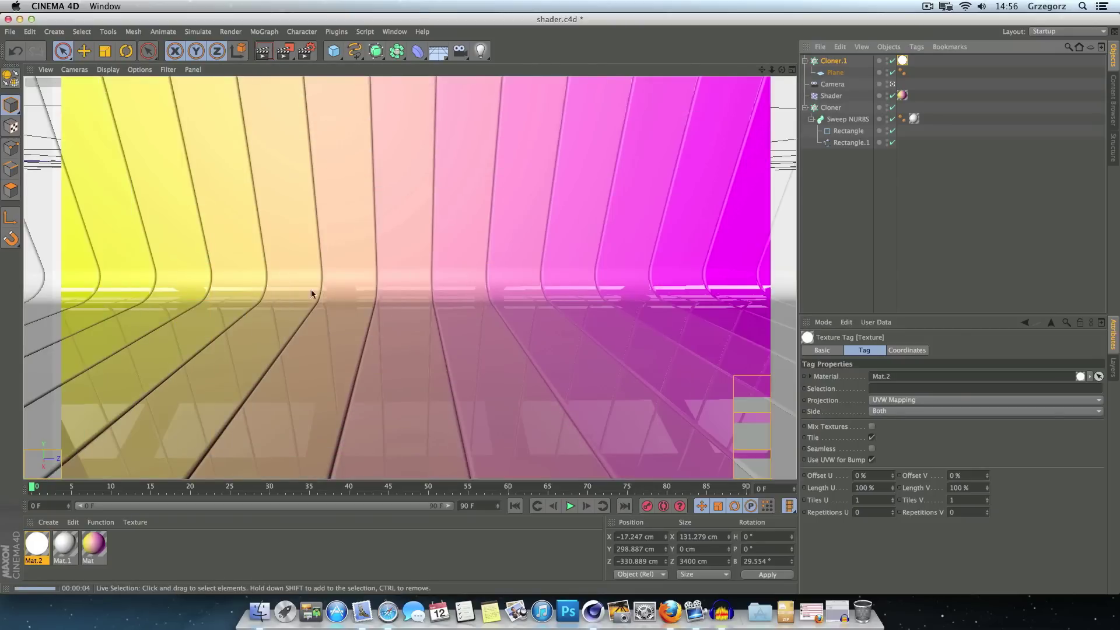
{"action": "left_click", "coordinate": [893, 85]}
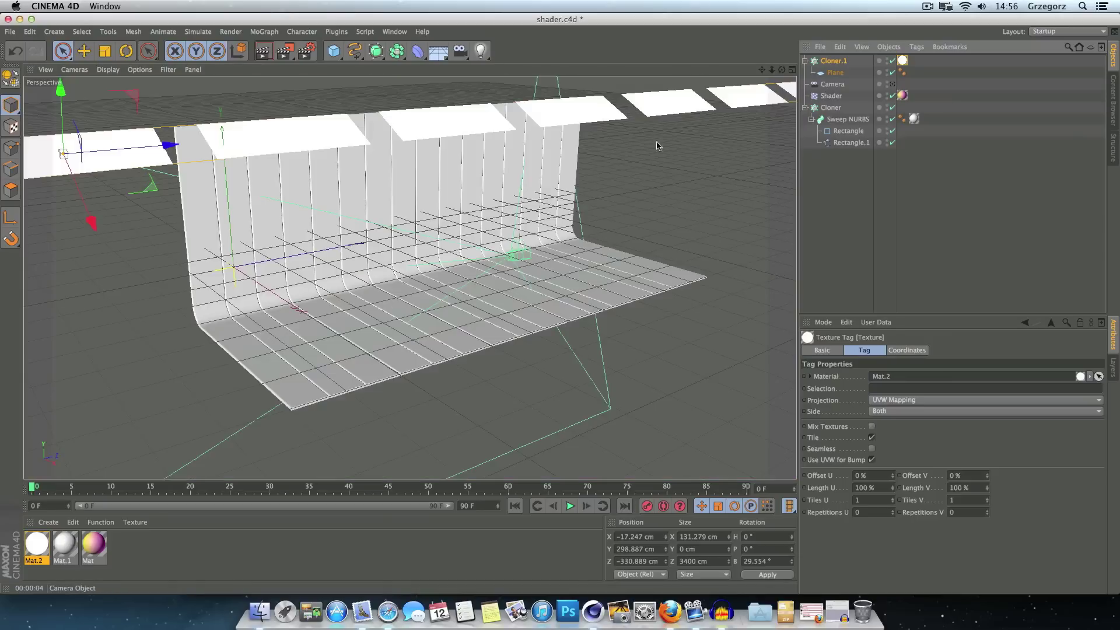
Step: Add a MoGraph MoText object and set its Rotation H to 90°
{"action": "left_click", "coordinate": [262, 32]}
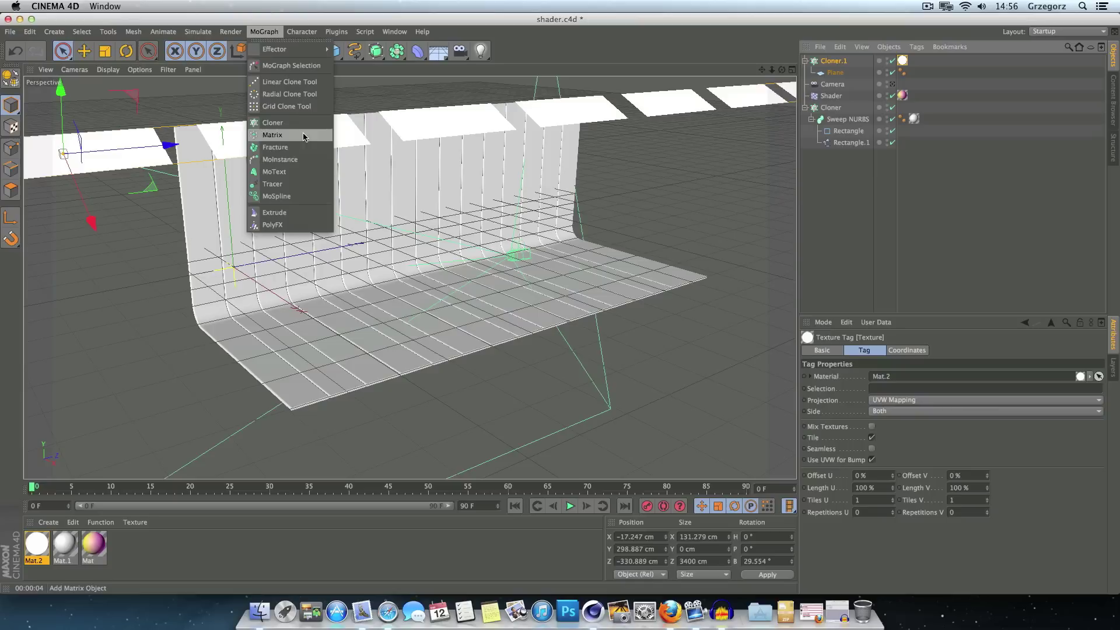
{"action": "left_click", "coordinate": [301, 172]}
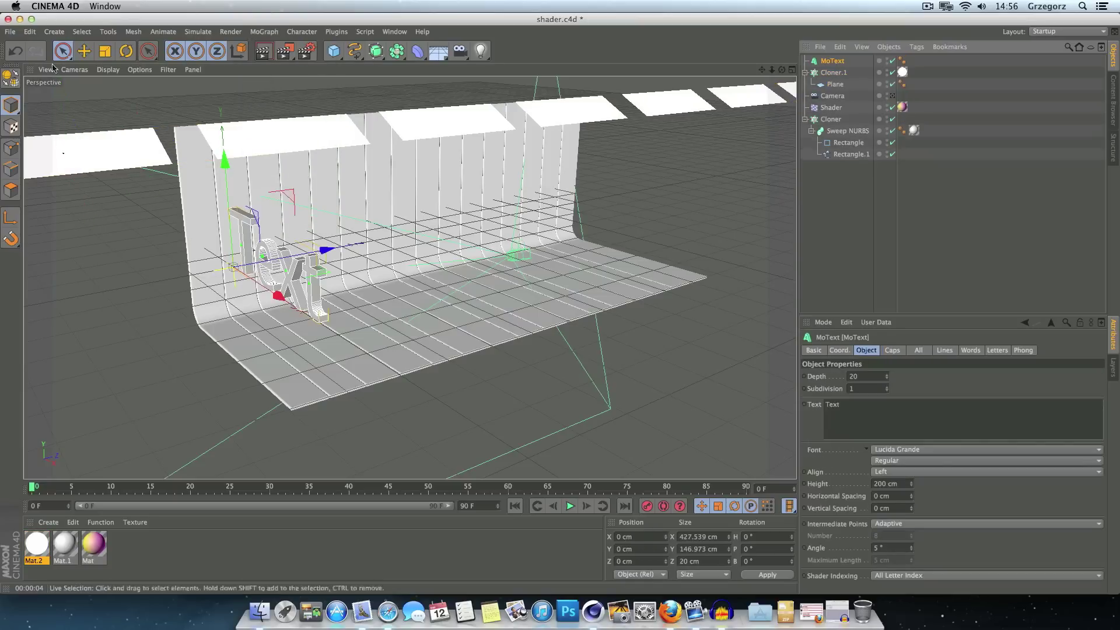
{"action": "left_click", "coordinate": [12, 108]}
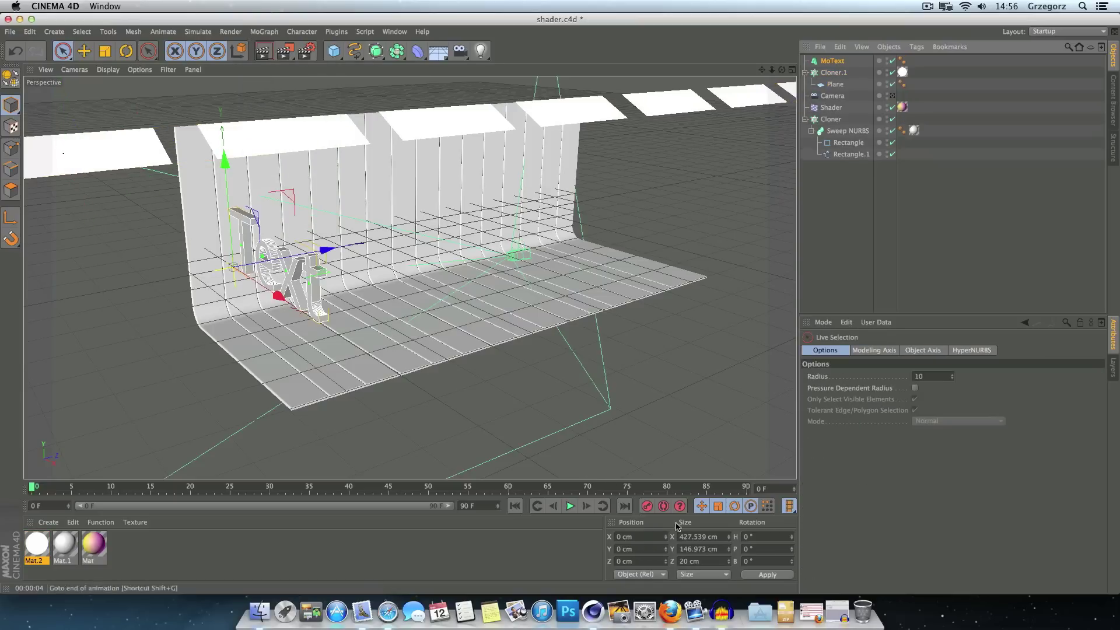
{"action": "left_click", "coordinate": [770, 537]}
{"action": "type", "text": "90"}
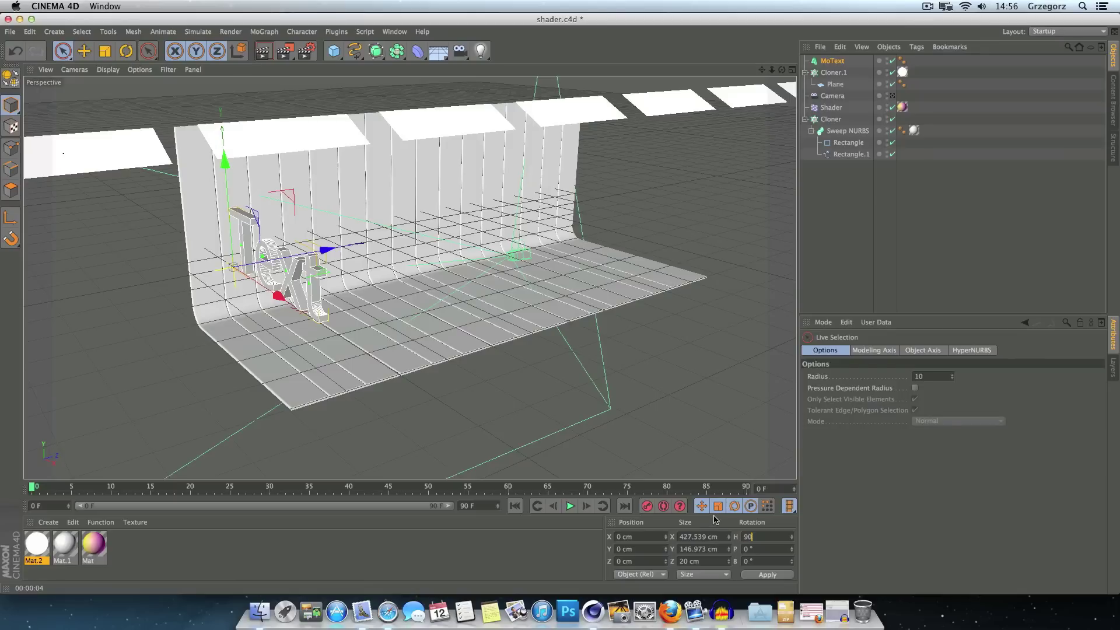
{"action": "key", "text": "Return"}
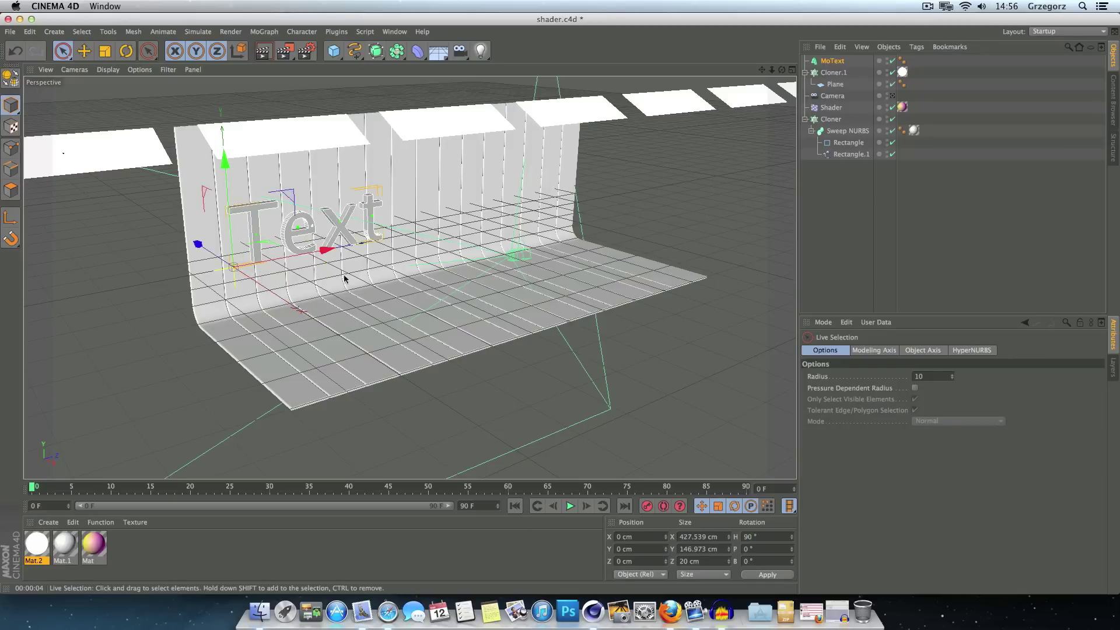
Step: Move the text back, down onto the floor, and sideways in X through the camera view
{"action": "left_click_drag", "start_coordinate": [325, 255], "coordinate": [464, 226]}
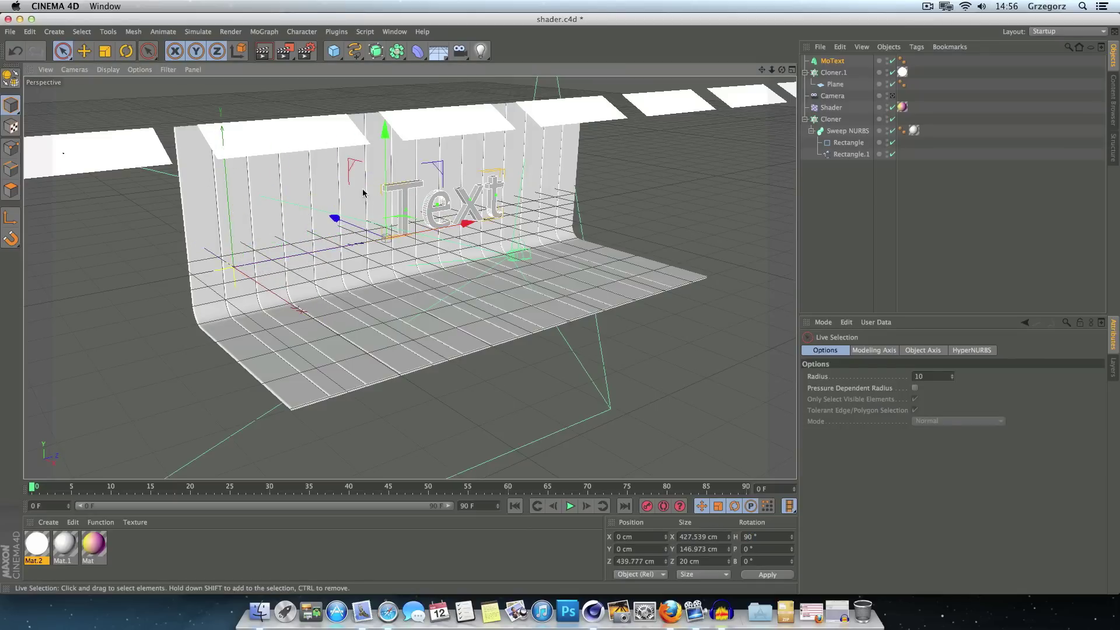
{"action": "left_click_drag", "start_coordinate": [385, 175], "coordinate": [385, 228]}
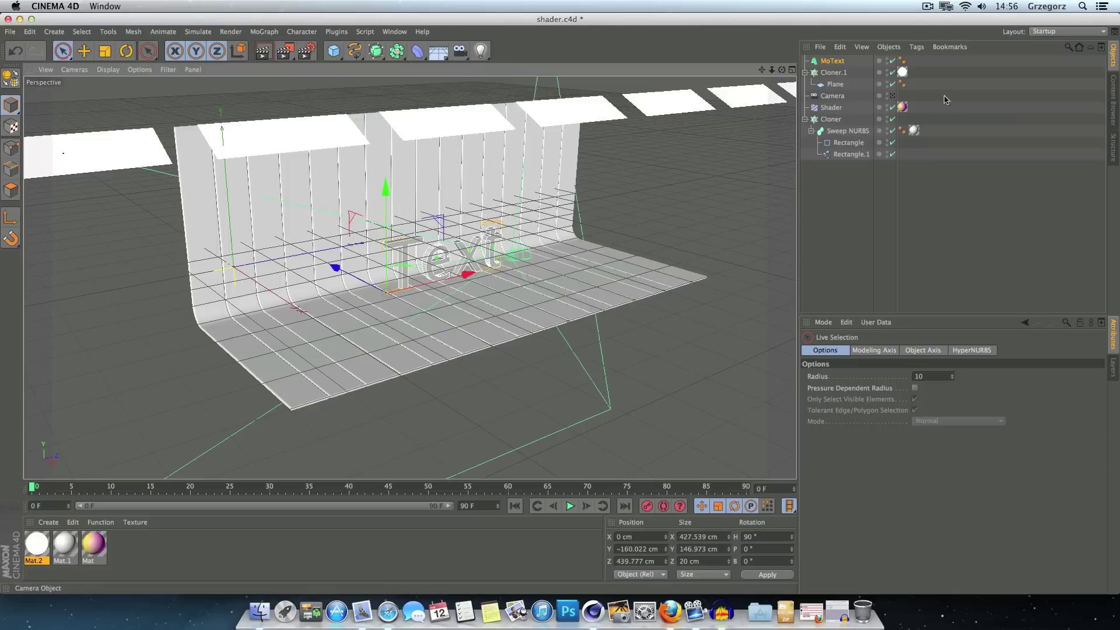
{"action": "left_click", "coordinate": [892, 95]}
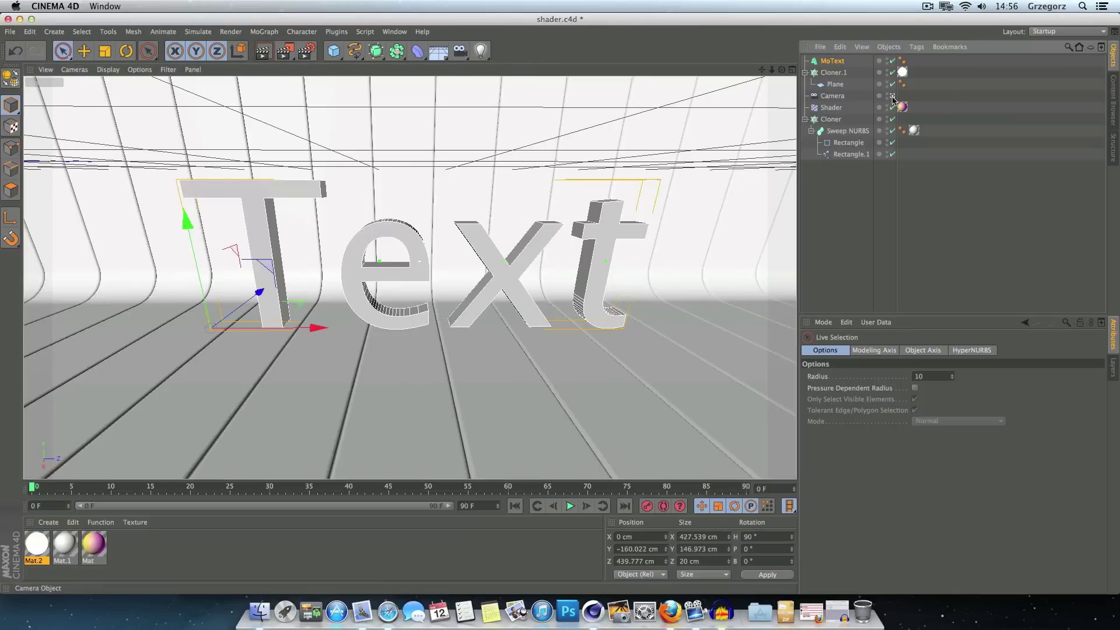
{"action": "left_click_drag", "start_coordinate": [236, 306], "coordinate": [225, 325]}
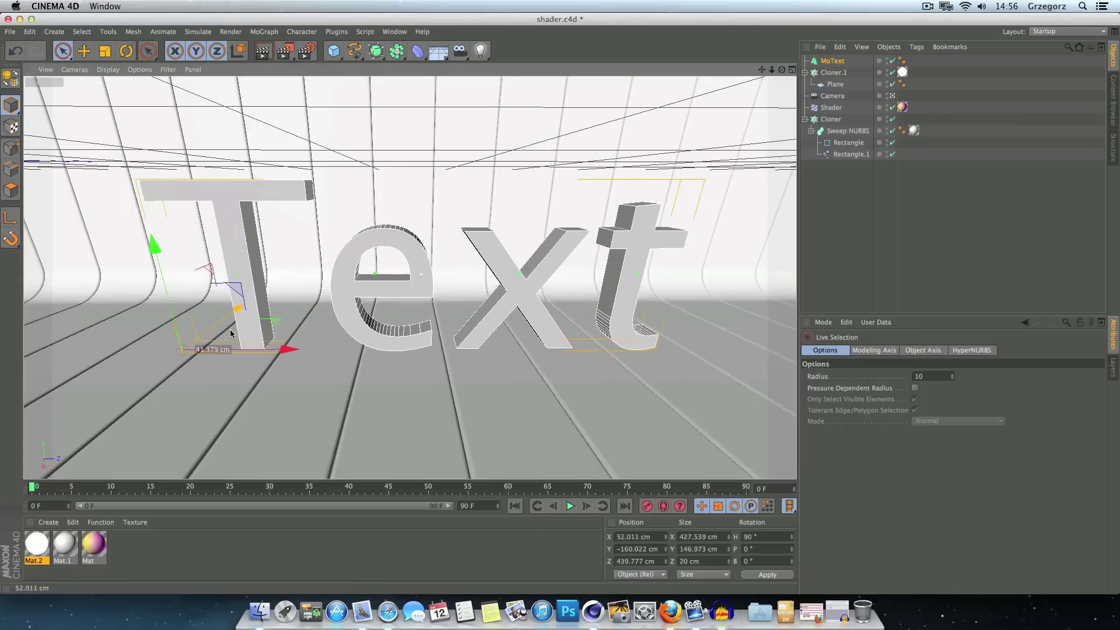
{"action": "left_click", "coordinate": [850, 59]}
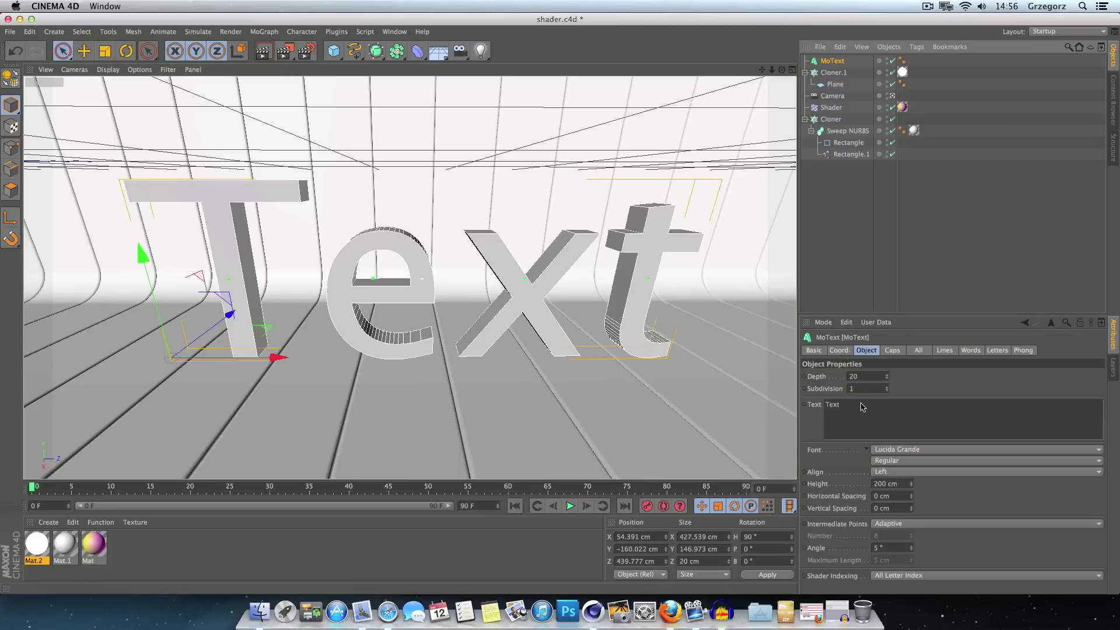
Step: Replace the placeholder word Text with BoosmanTV
{"action": "double_click", "coordinate": [862, 406]}
{"action": "type", "text": "BoosmanTV"}
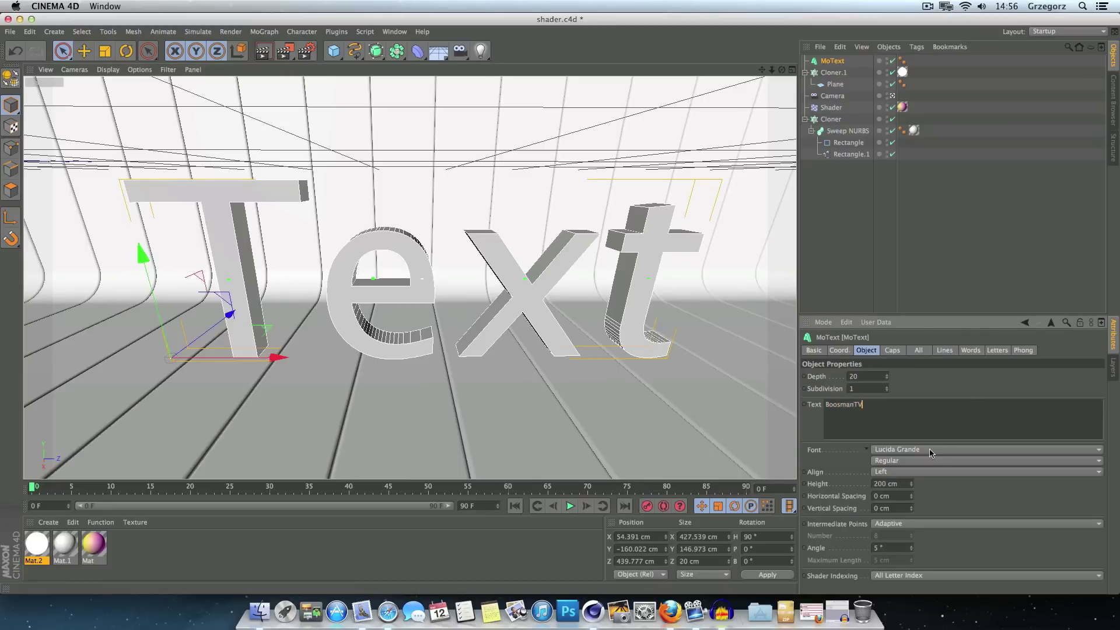
{"action": "left_click", "coordinate": [930, 451]}
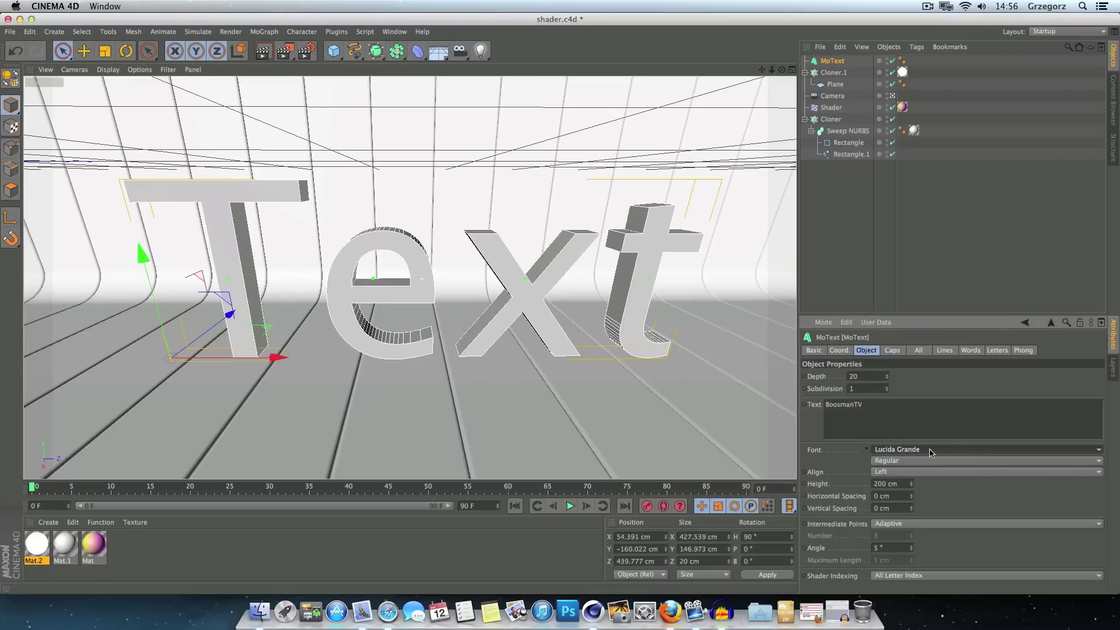
Step: Switch the MoText font to Whoa! and shift the text along Z
{"action": "left_click", "coordinate": [930, 449]}
{"action": "scroll", "coordinate": [930, 453], "scroll_direction": "down", "scroll_amount": 10}
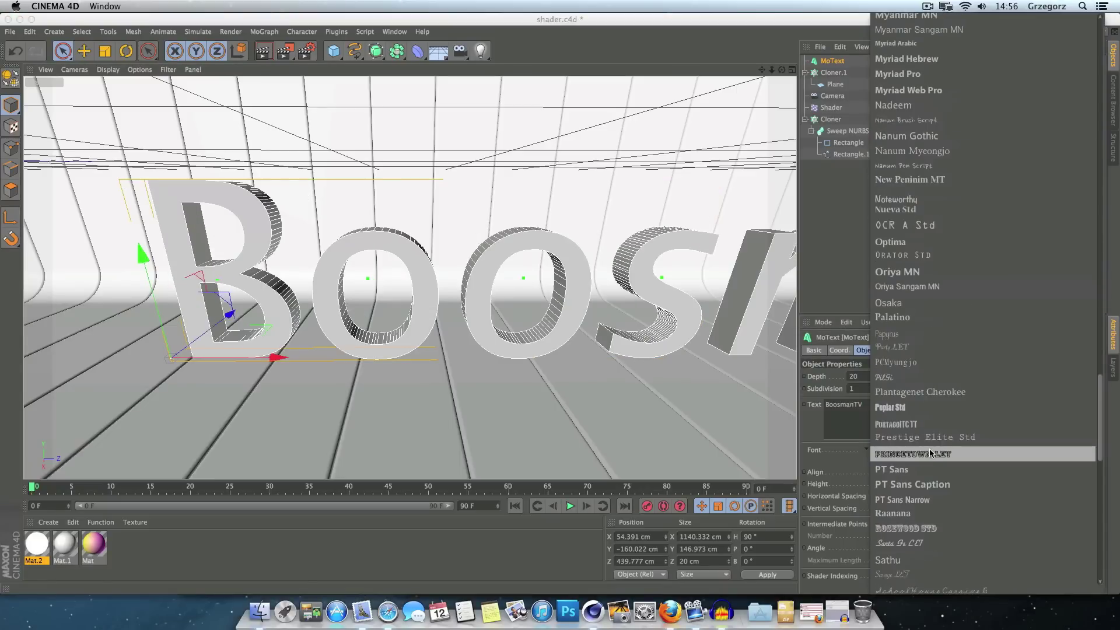
{"action": "scroll", "coordinate": [930, 453], "scroll_direction": "down", "scroll_amount": 5}
{"action": "scroll", "coordinate": [929, 453], "scroll_direction": "down", "scroll_amount": 5}
{"action": "scroll", "coordinate": [929, 453], "scroll_direction": "down", "scroll_amount": 5}
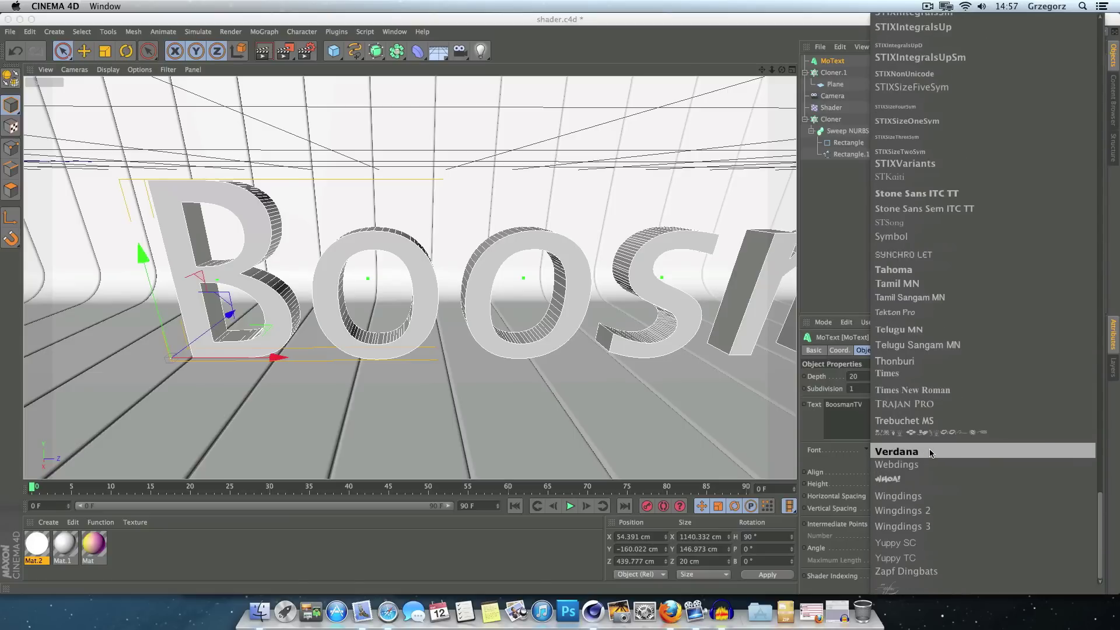
{"action": "left_click", "coordinate": [913, 478]}
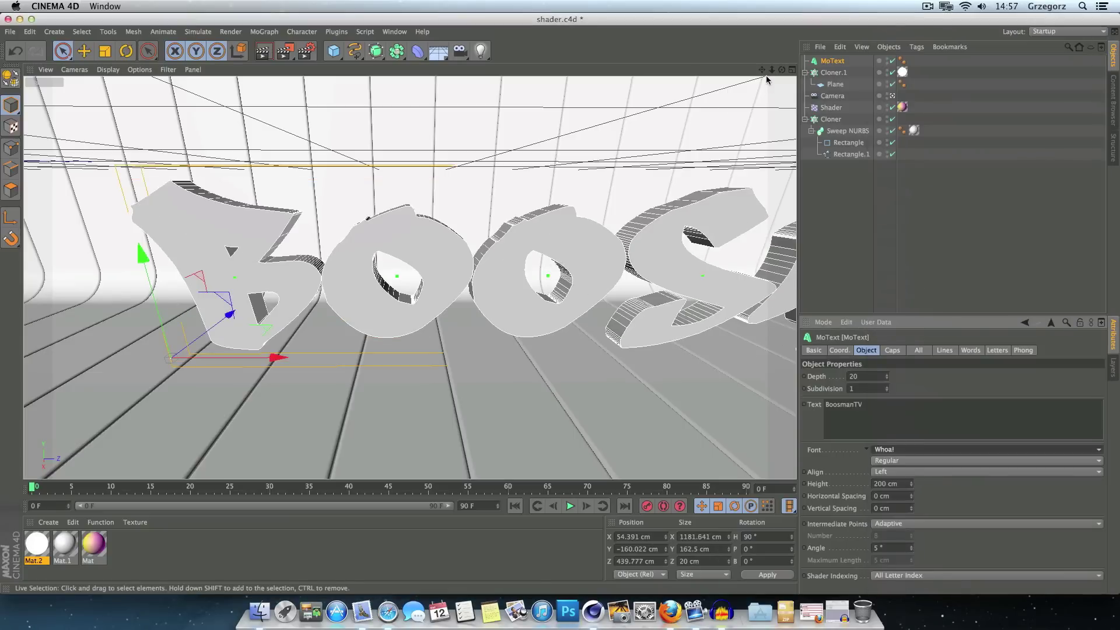
{"action": "left_click_drag", "start_coordinate": [282, 355], "coordinate": [237, 357]}
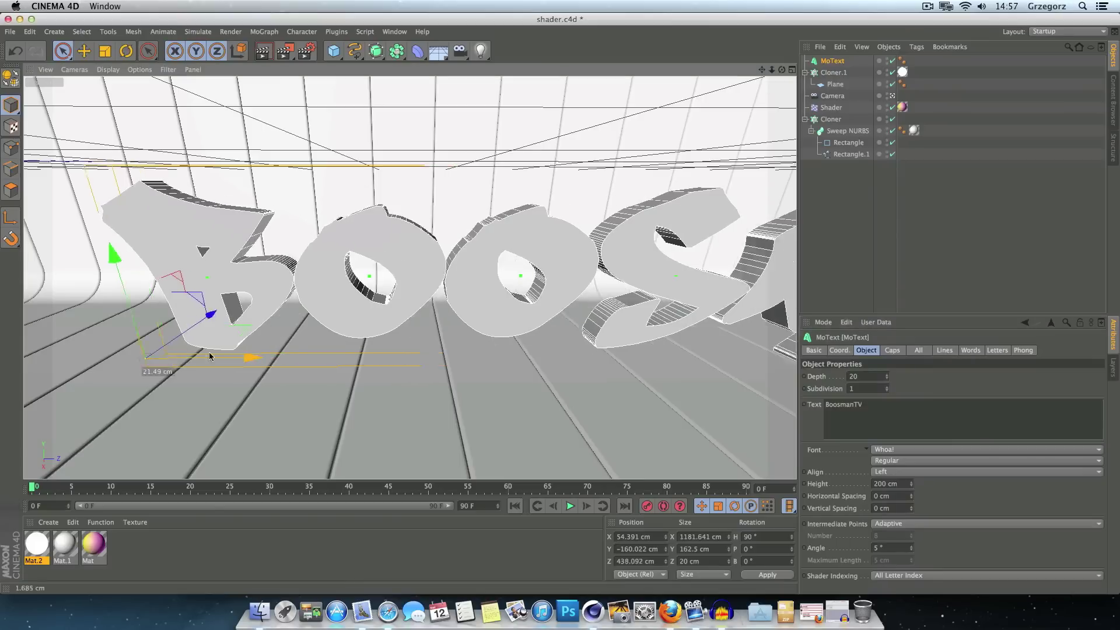
Step: Change the MoText font to Judas
{"action": "left_click", "coordinate": [883, 449]}
{"action": "scroll", "coordinate": [909, 466], "scroll_direction": "up", "scroll_amount": 5}
{"action": "scroll", "coordinate": [919, 482], "scroll_direction": "up", "scroll_amount": 10}
{"action": "scroll", "coordinate": [919, 481], "scroll_direction": "up", "scroll_amount": 5}
{"action": "left_click", "coordinate": [923, 217]}
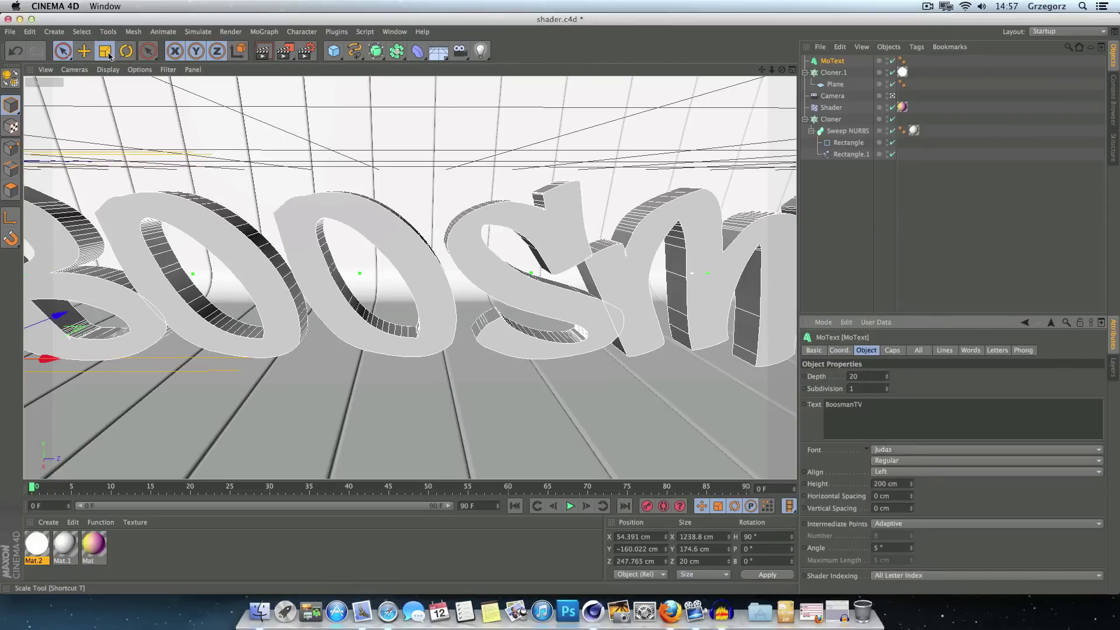
Step: Scale the title to about 46 % and reposition it along Z and up slightly
{"action": "left_click", "coordinate": [107, 54]}
{"action": "left_click_drag", "start_coordinate": [56, 360], "coordinate": [26, 344]}
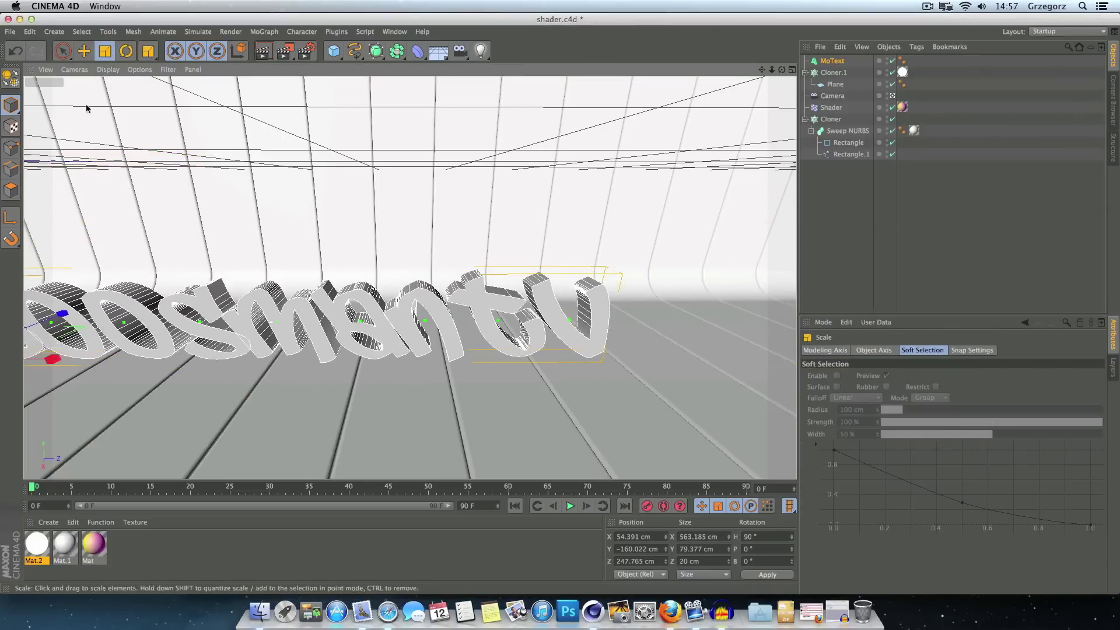
{"action": "left_click", "coordinate": [62, 51]}
{"action": "mouse_move", "coordinate": [53, 358]}
{"action": "left_mouse_down"}
{"action": "mouse_move", "coordinate": [203, 365]}
{"action": "mouse_move", "coordinate": [129, 320]}
{"action": "left_mouse_up"}
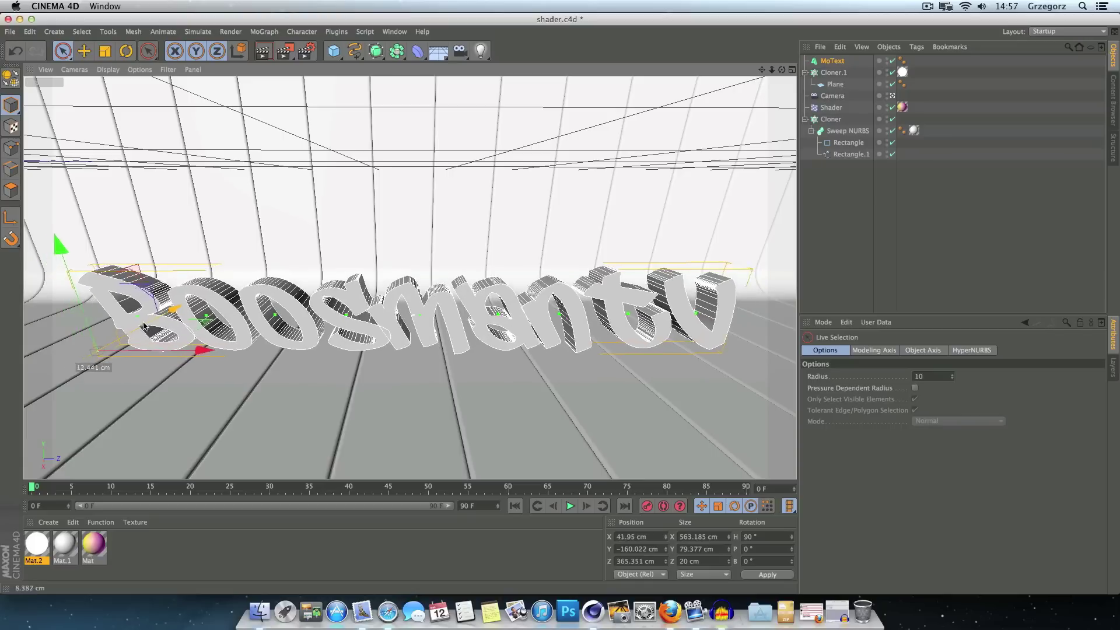
{"action": "left_click_drag", "start_coordinate": [69, 250], "coordinate": [67, 231]}
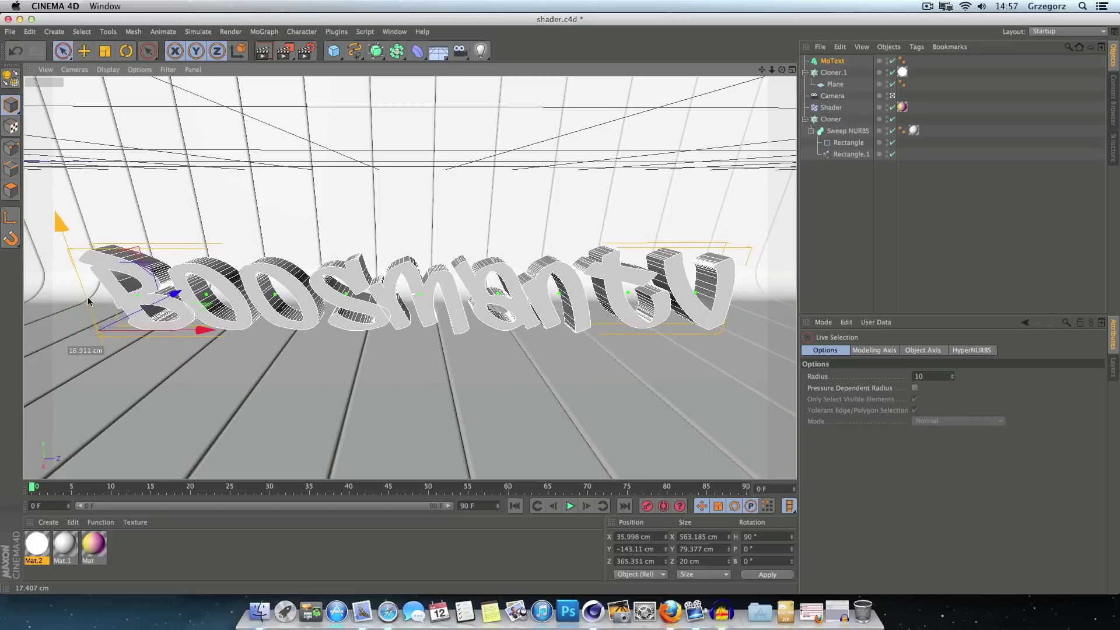
Step: Preview the title render, then set the MoText extrusion Depth to 40 cm
{"action": "left_click", "coordinate": [262, 53]}
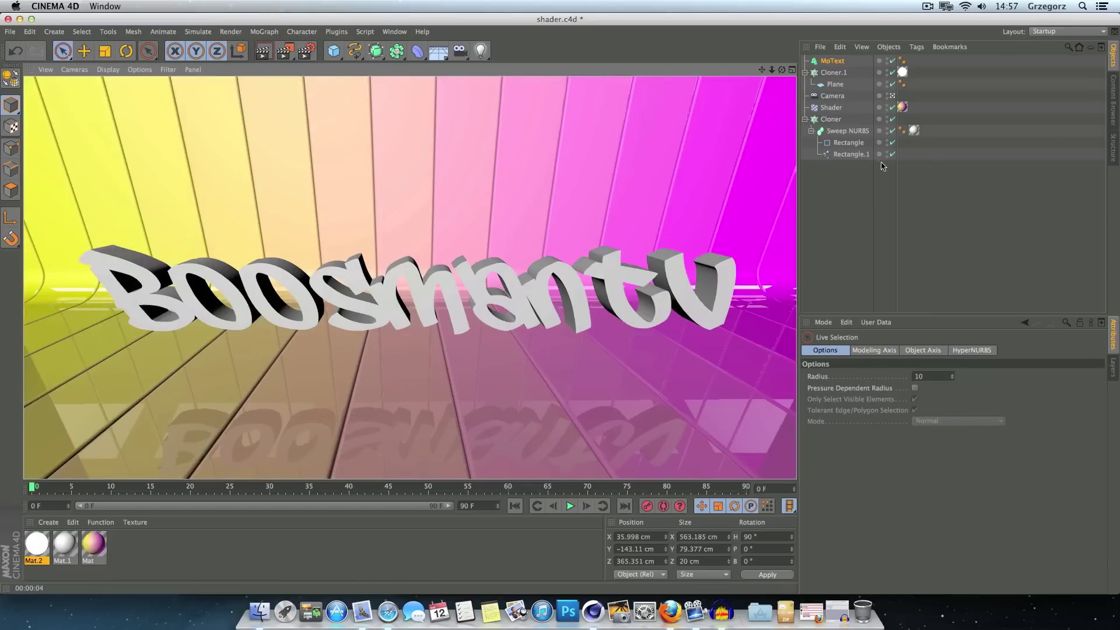
{"action": "left_click", "coordinate": [833, 61]}
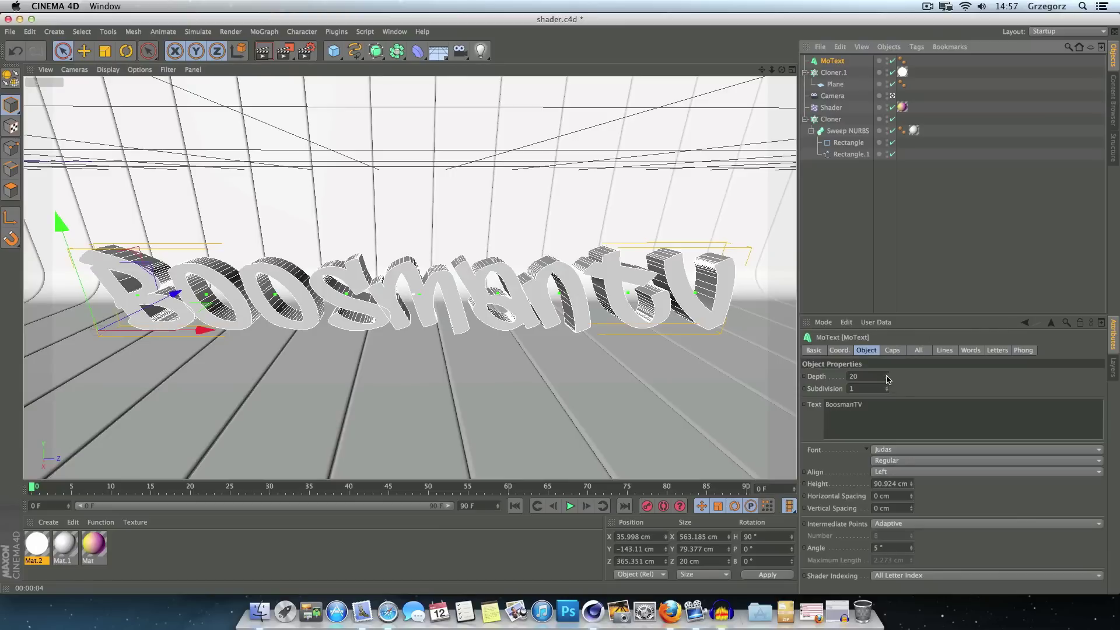
{"action": "left_click", "coordinate": [866, 376]}
{"action": "type", "text": "40"}
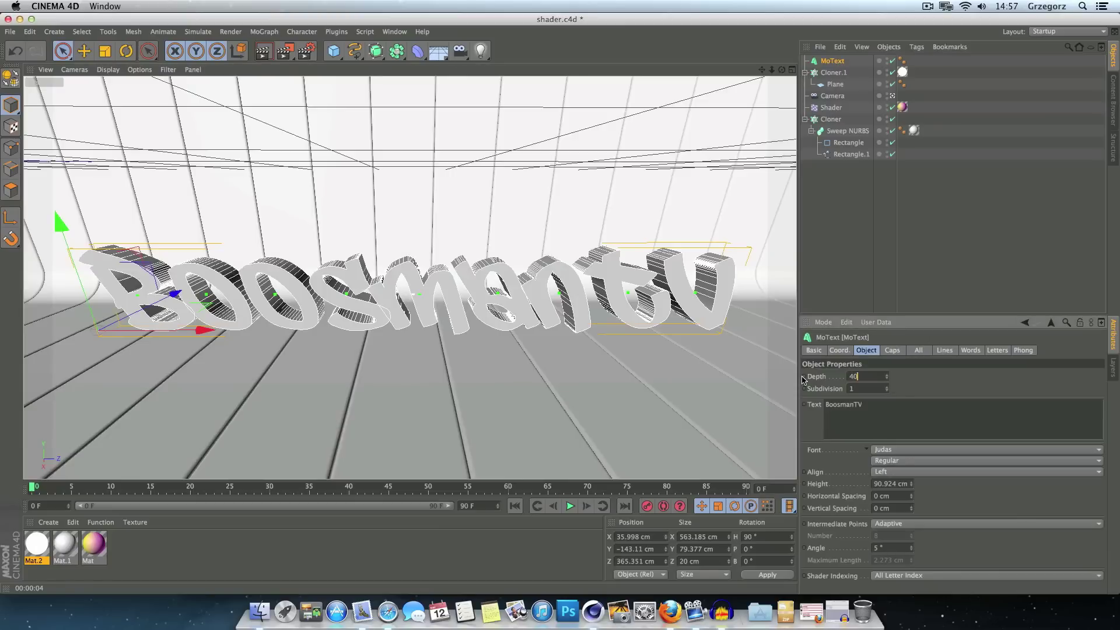
{"action": "key", "text": "Return"}
Step: Set both Start and End caps to Fillet Cap for rounded edges
{"action": "left_click", "coordinate": [893, 351]}
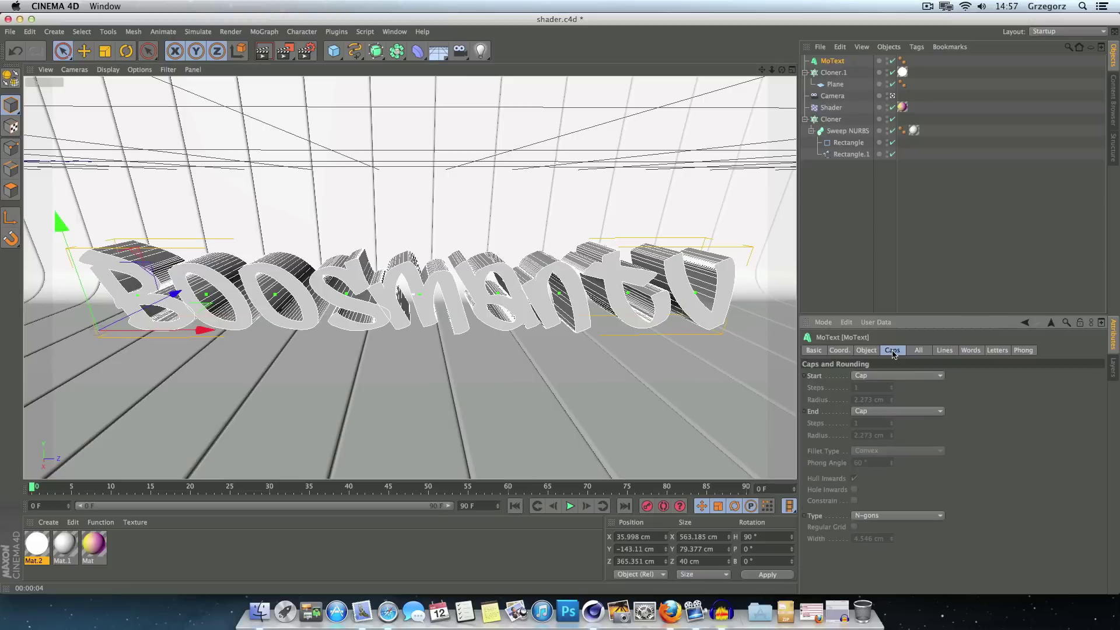
{"action": "left_click", "coordinate": [879, 376]}
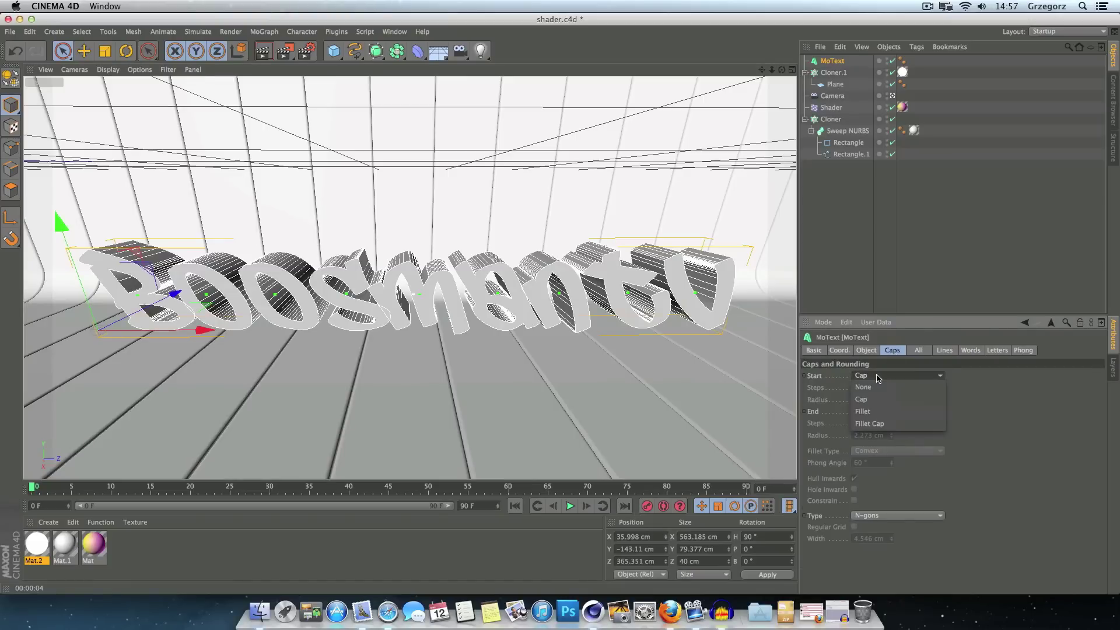
{"action": "left_click", "coordinate": [872, 423]}
{"action": "left_click", "coordinate": [879, 412]}
{"action": "left_click", "coordinate": [875, 461]}
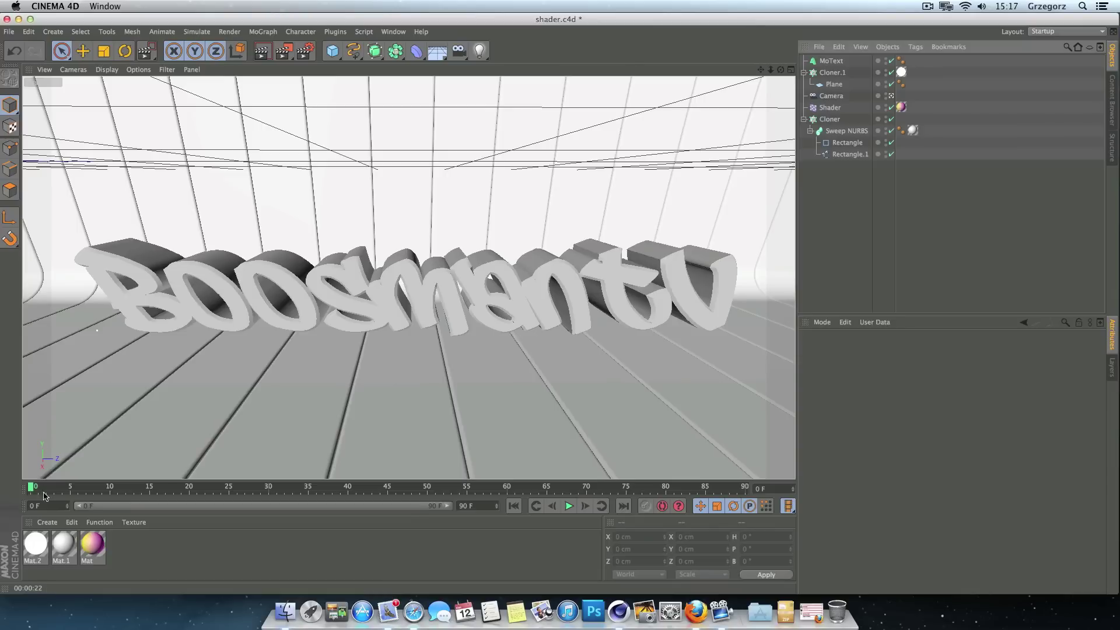
Step: Create new material Mat.3 with a bright saturated cyan Color
{"action": "left_click", "coordinate": [46, 522]}
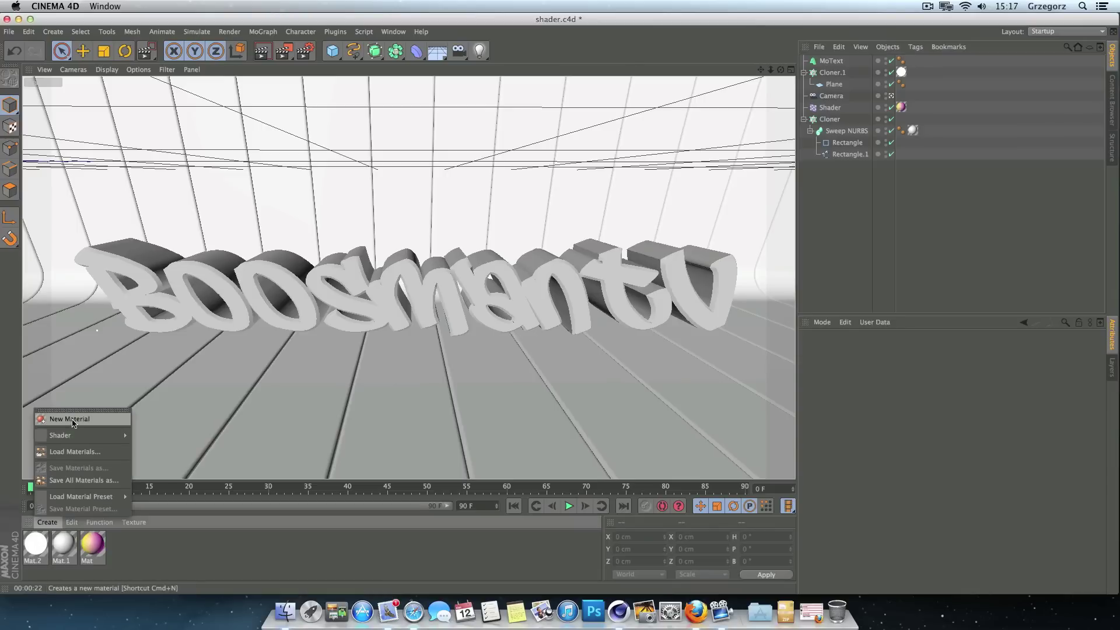
{"action": "left_click", "coordinate": [73, 420]}
{"action": "double_click", "coordinate": [38, 547]}
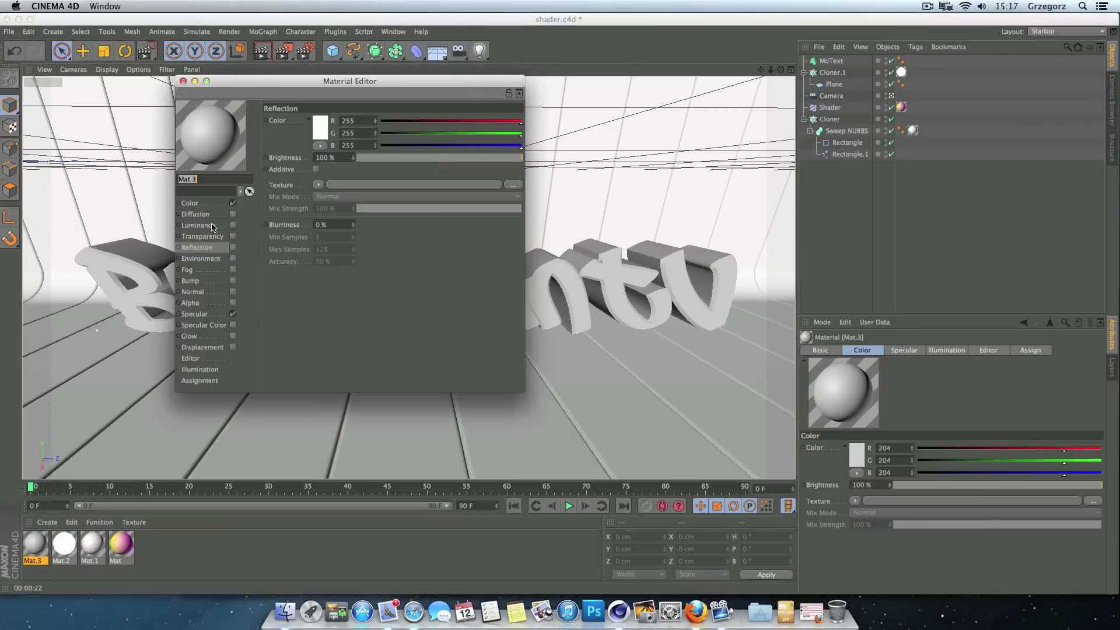
{"action": "left_click", "coordinate": [198, 204]}
{"action": "left_click", "coordinate": [320, 126]}
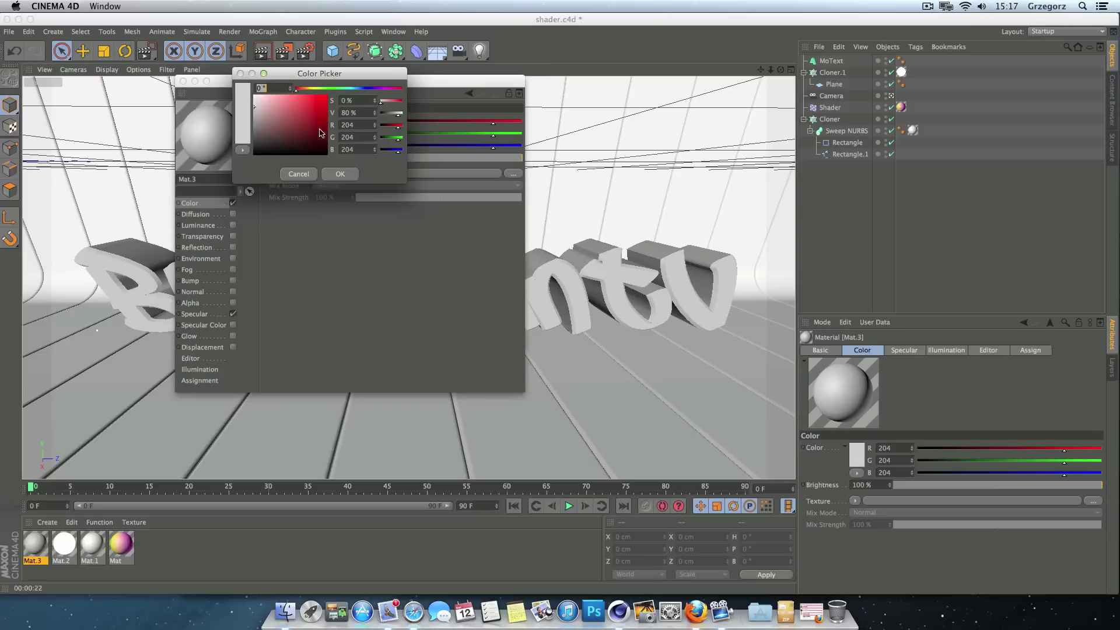
{"action": "left_click_drag", "start_coordinate": [358, 92], "coordinate": [351, 92]}
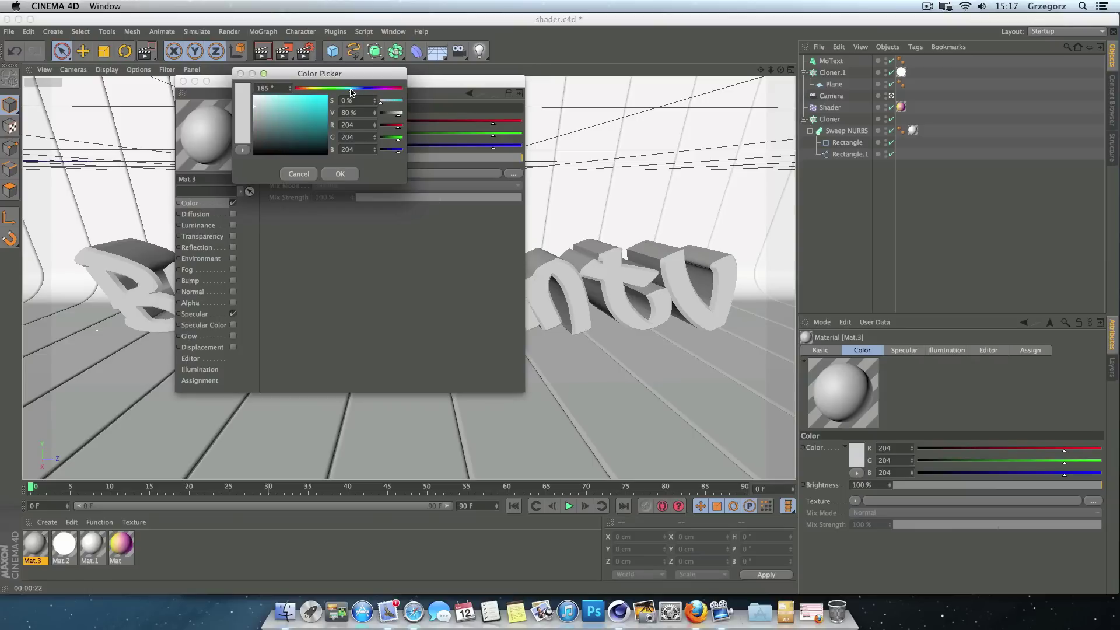
{"action": "left_click", "coordinate": [327, 96]}
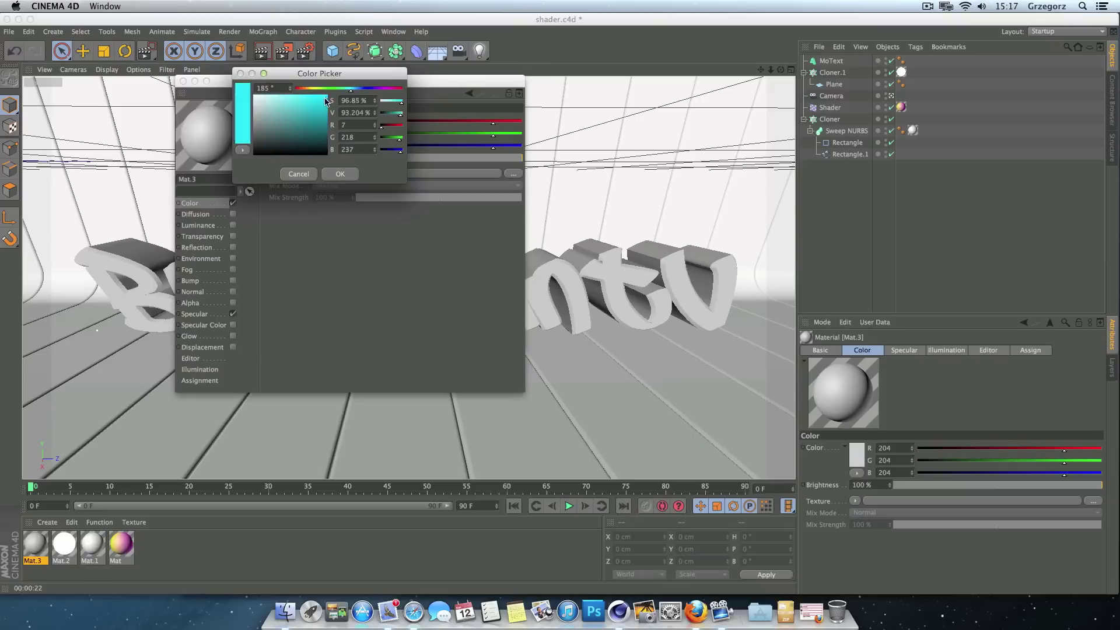
{"action": "left_click", "coordinate": [340, 175]}
Step: Enable Luminance on Mat.3 at about 50 % brightness with a cyan colour
{"action": "left_click", "coordinate": [206, 227]}
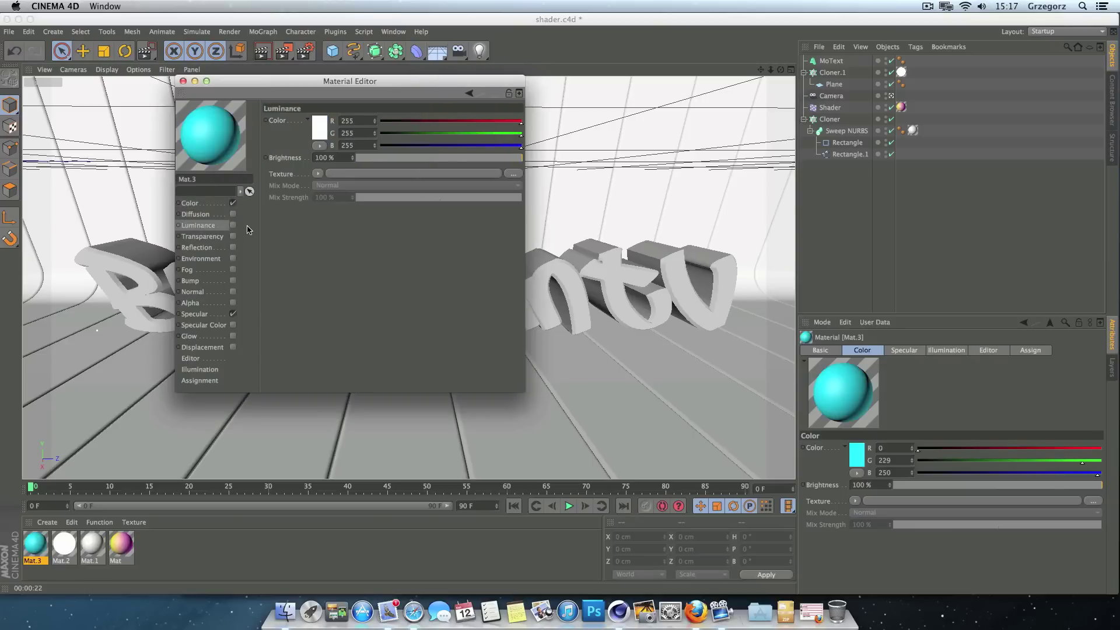
{"action": "left_click", "coordinate": [233, 225]}
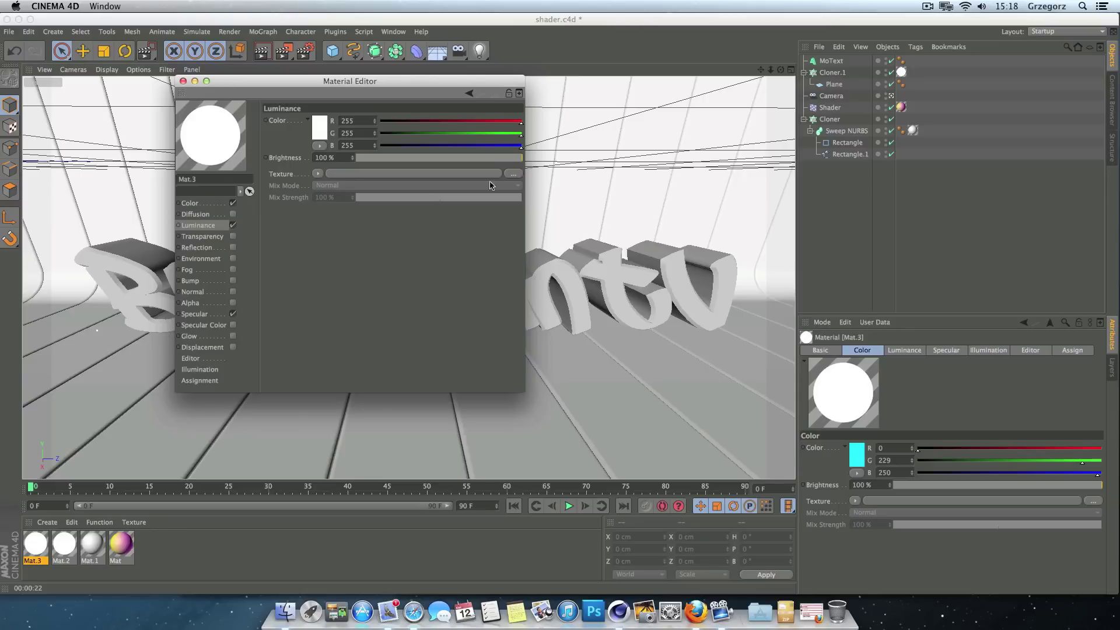
{"action": "left_click_drag", "start_coordinate": [462, 159], "coordinate": [445, 159]}
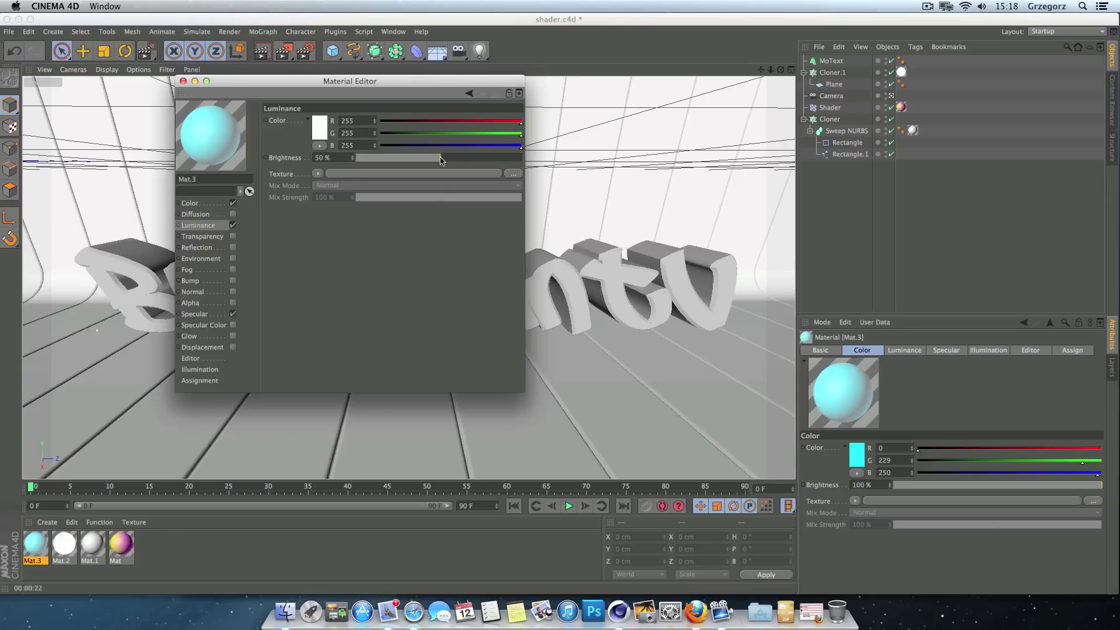
{"action": "left_click", "coordinate": [321, 129]}
{"action": "left_click", "coordinate": [349, 91]}
{"action": "left_click_drag", "start_coordinate": [329, 103], "coordinate": [324, 105]}
{"action": "left_click", "coordinate": [333, 176]}
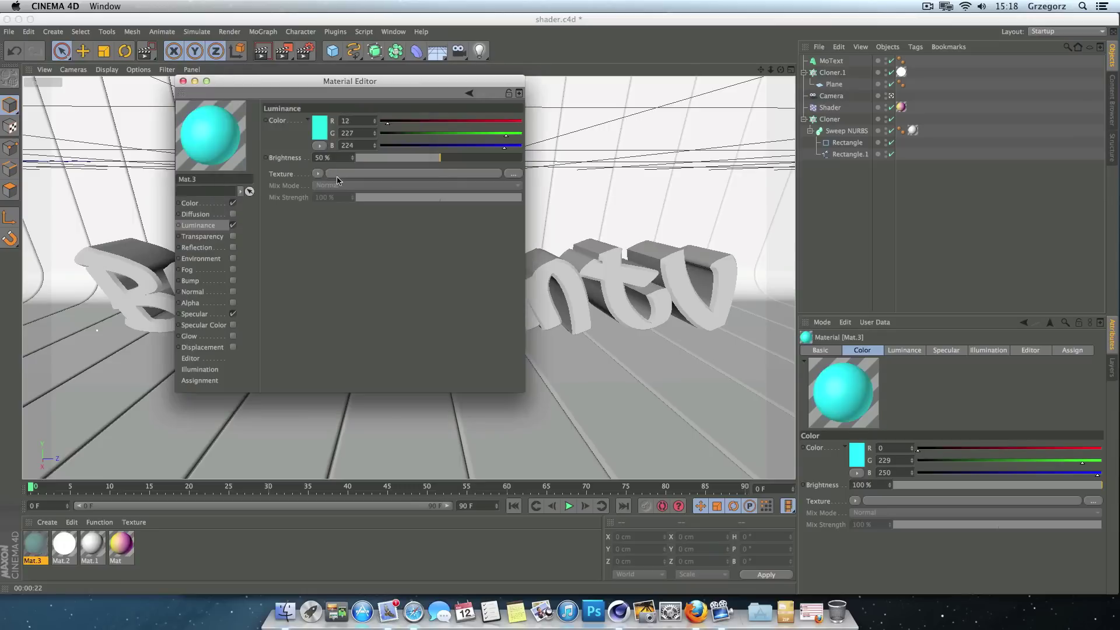
Step: Enable 12 % Reflection using a Fresnel texture at 28 % mix strength
{"action": "left_click", "coordinate": [233, 248]}
{"action": "left_click", "coordinate": [373, 159]}
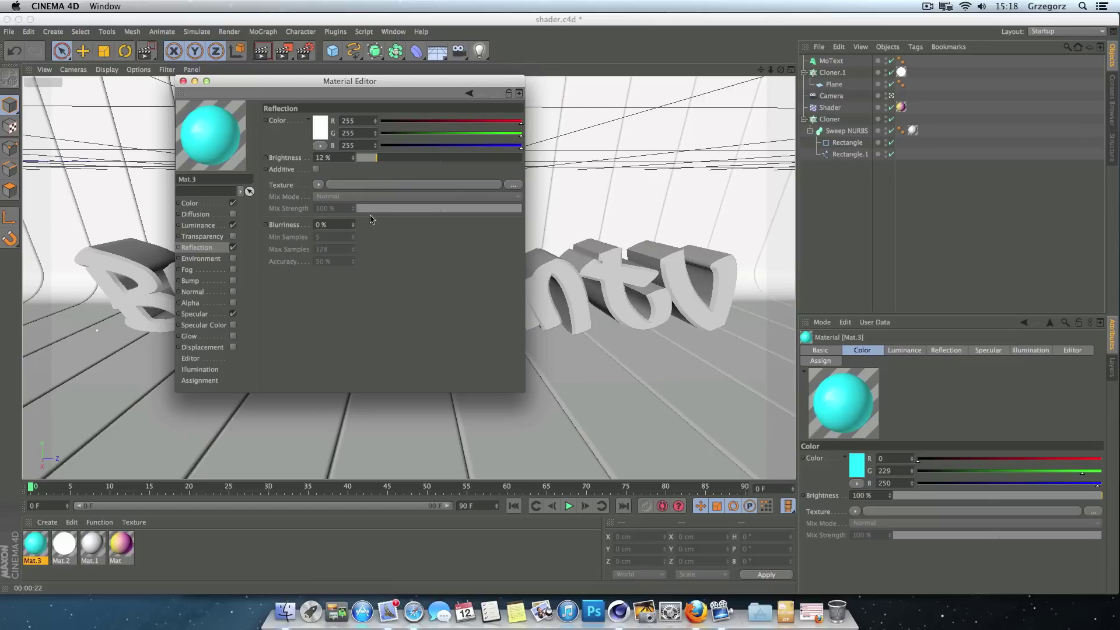
{"action": "left_click", "coordinate": [318, 185]}
{"action": "left_click", "coordinate": [338, 303]}
{"action": "left_click_drag", "start_coordinate": [382, 248], "coordinate": [394, 248]}
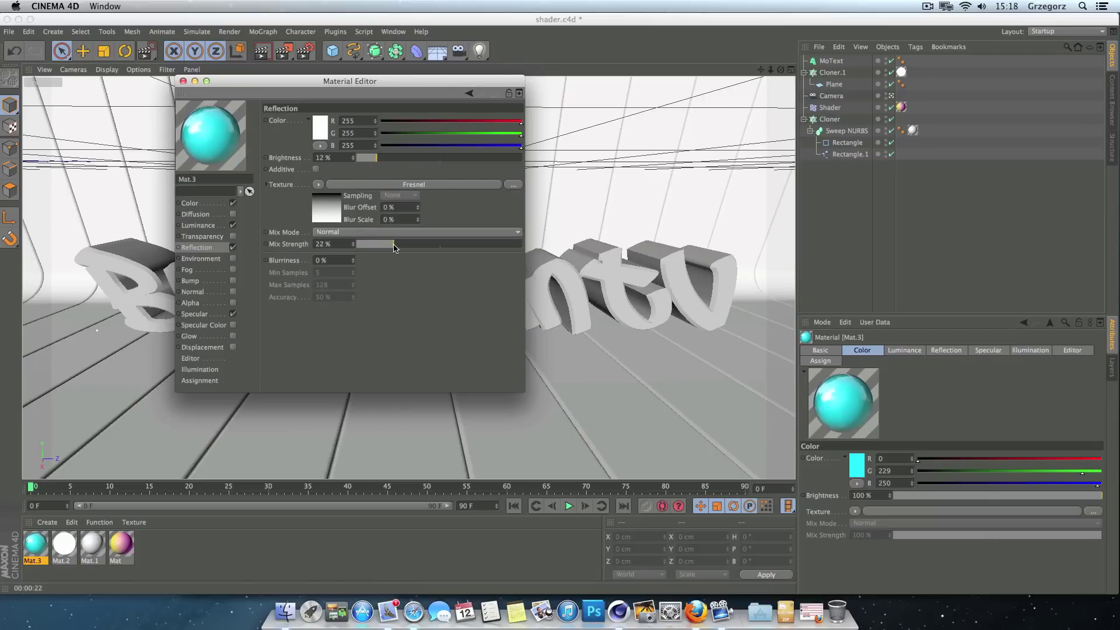
{"action": "left_click_drag", "start_coordinate": [394, 248], "coordinate": [401, 248]}
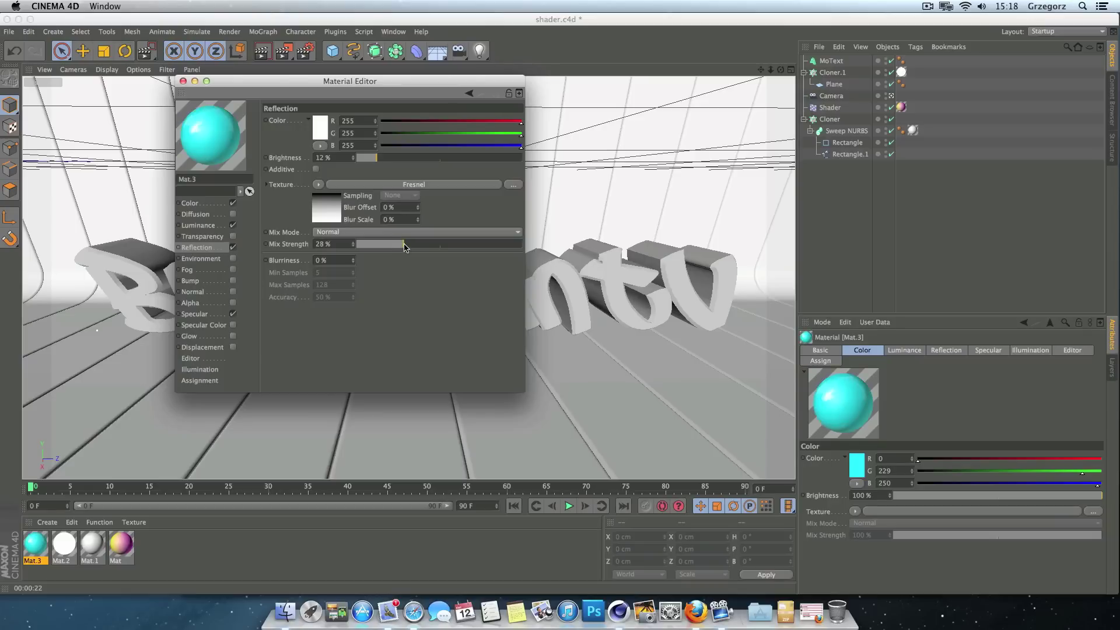
{"action": "left_click", "coordinate": [183, 82]}
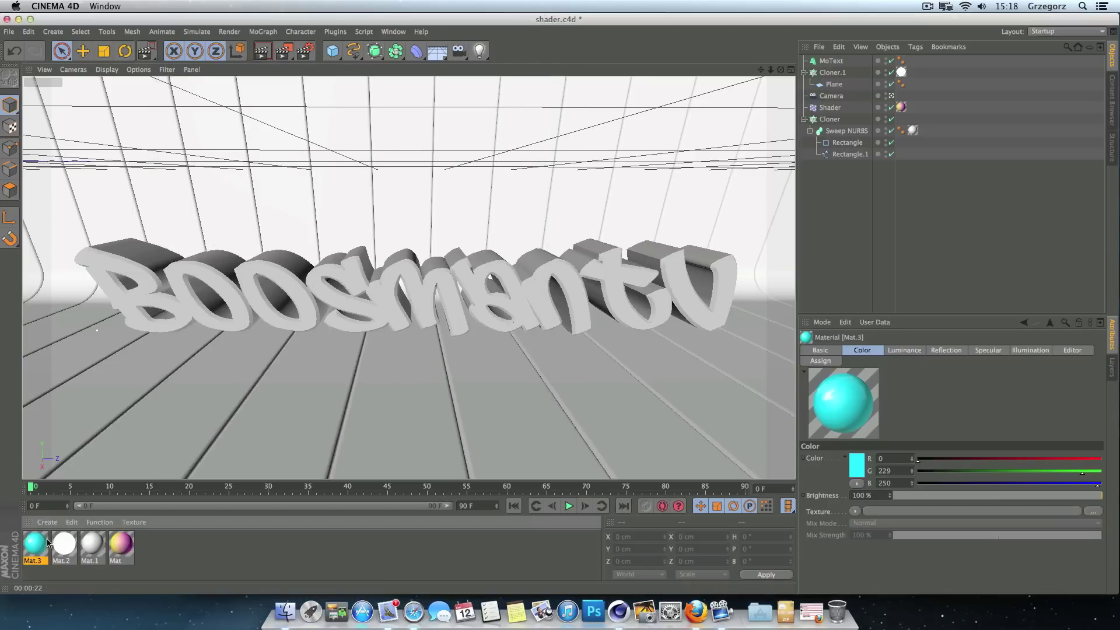
Step: Apply cyan Mat.3 to the MoText and set render Anti-Aliasing to Best
{"action": "left_click_drag", "start_coordinate": [239, 321], "coordinate": [239, 322]}
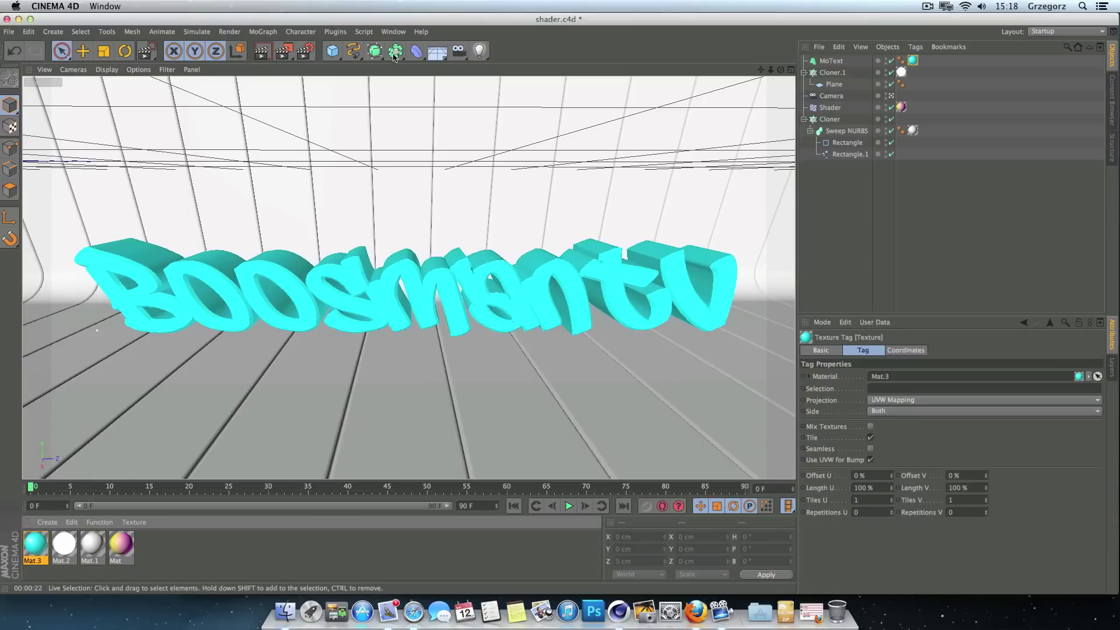
{"action": "left_click", "coordinate": [305, 51]}
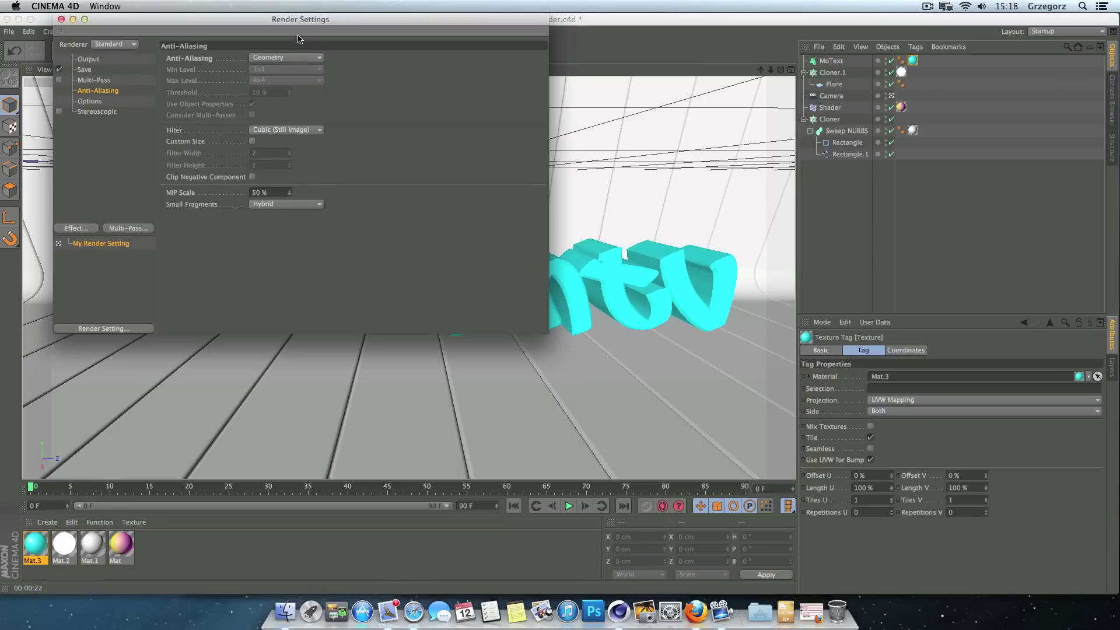
{"action": "left_click_drag", "start_coordinate": [298, 22], "coordinate": [375, 91]}
{"action": "left_click", "coordinate": [363, 128]}
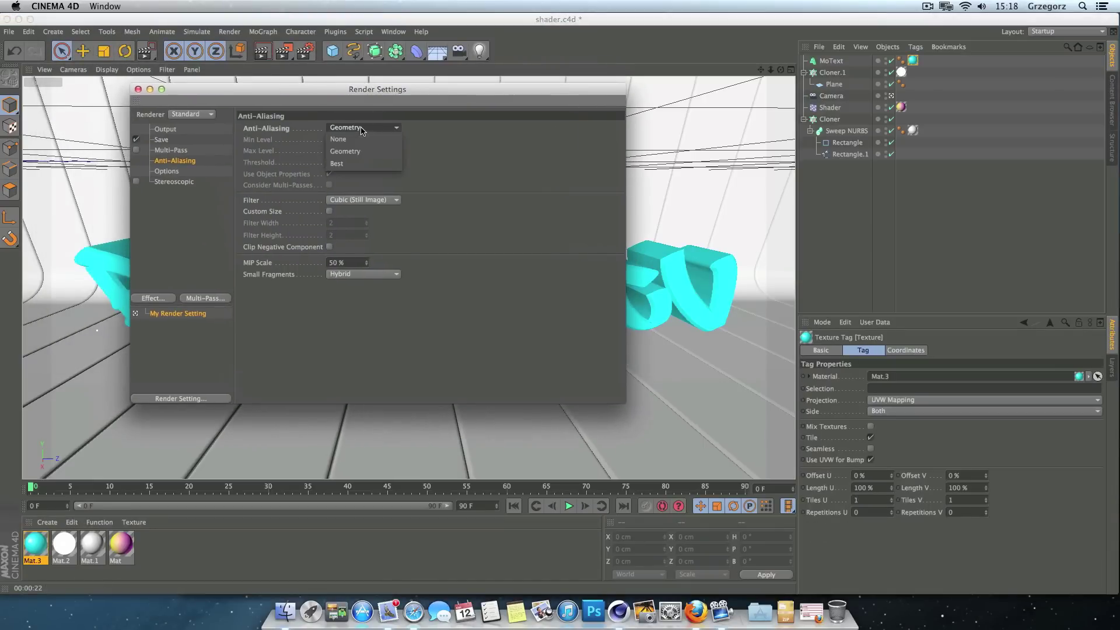
{"action": "left_click", "coordinate": [347, 165]}
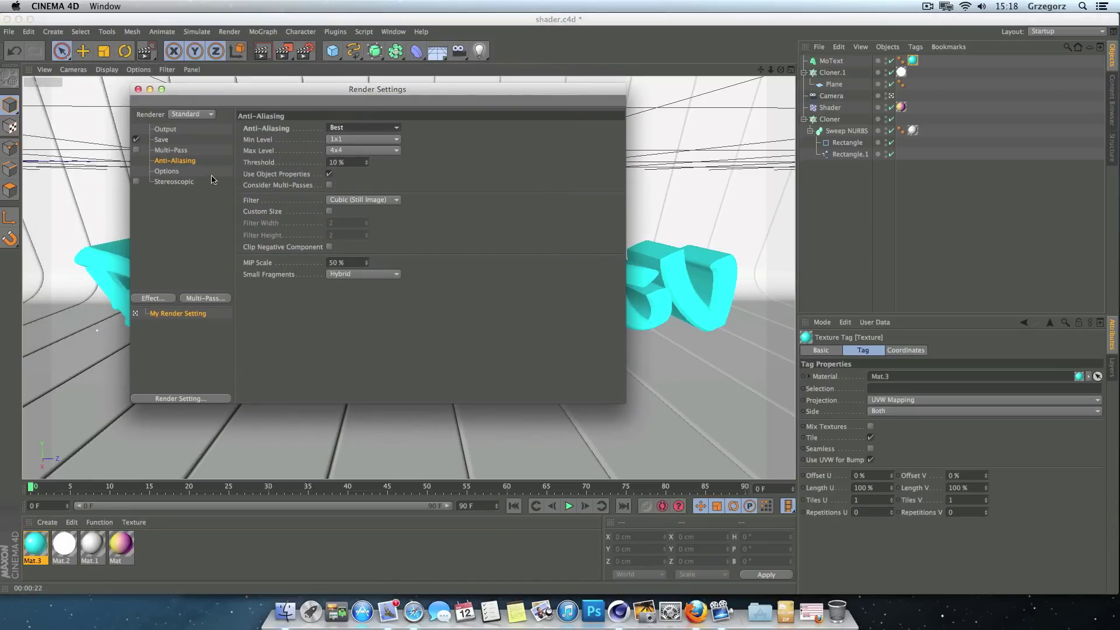
Step: Add Ambient Occlusion and Global Illumination effects to the render settings
{"action": "left_click", "coordinate": [164, 298]}
{"action": "left_click", "coordinate": [217, 347]}
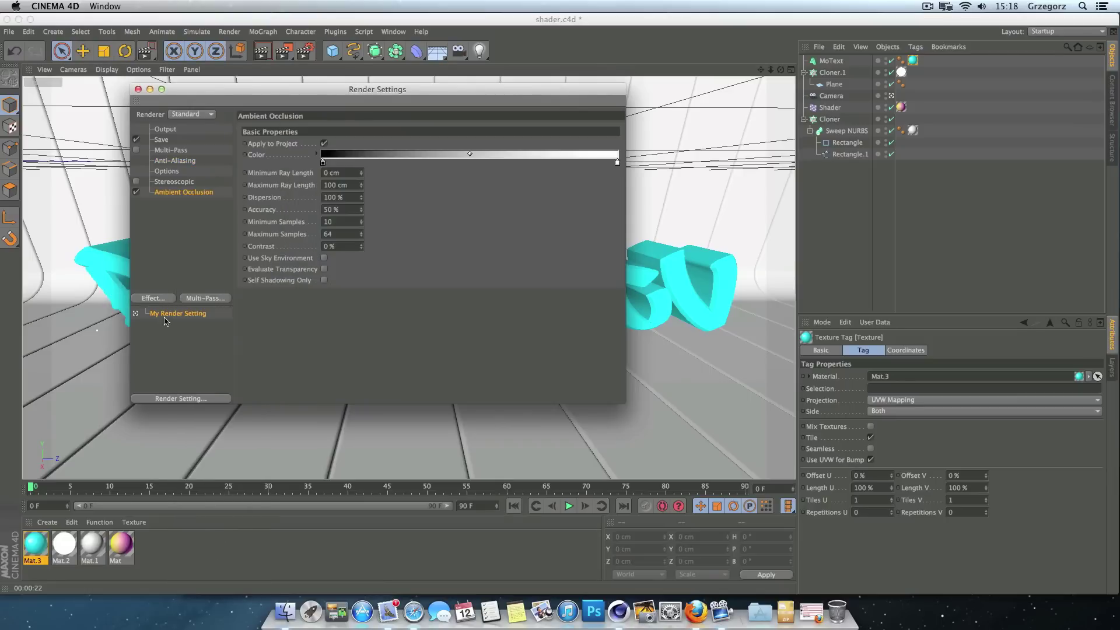
{"action": "left_click", "coordinate": [164, 300]}
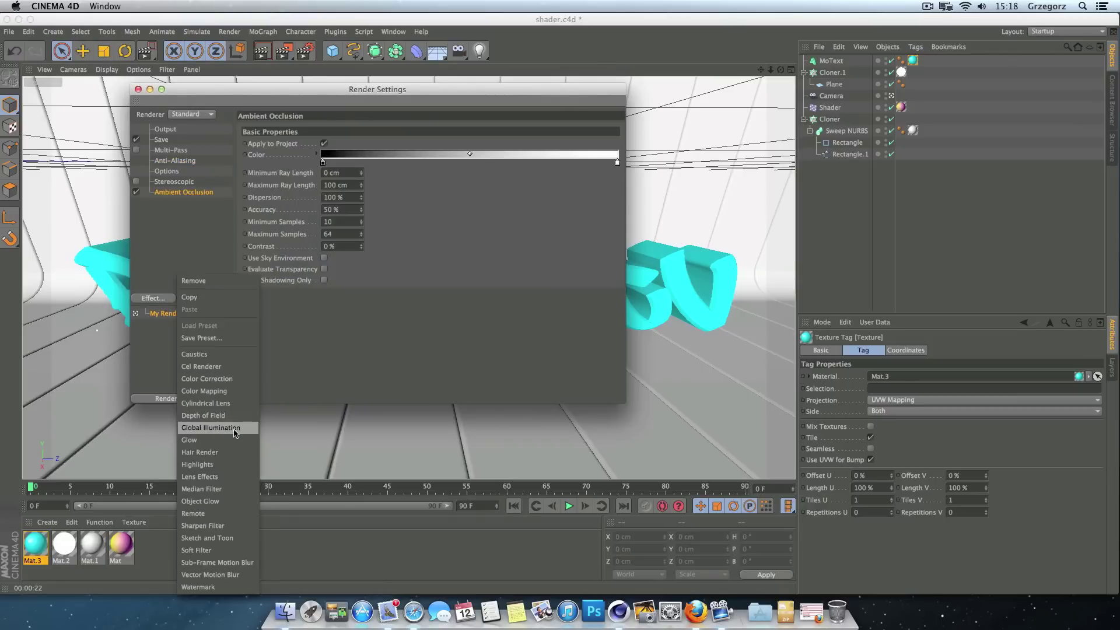
{"action": "left_click", "coordinate": [234, 431]}
{"action": "left_click", "coordinate": [139, 90]}
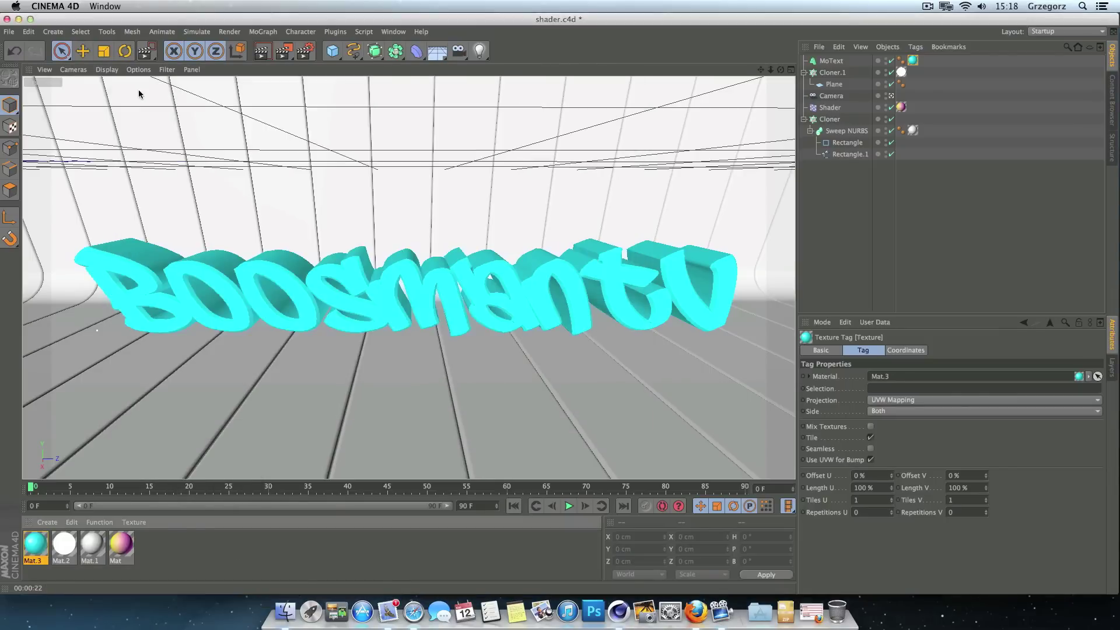
Step: Render the viewport to preview the cyan BoosmanTV title over the yellow-to-magenta reflective slats
{"action": "left_click", "coordinate": [261, 53]}
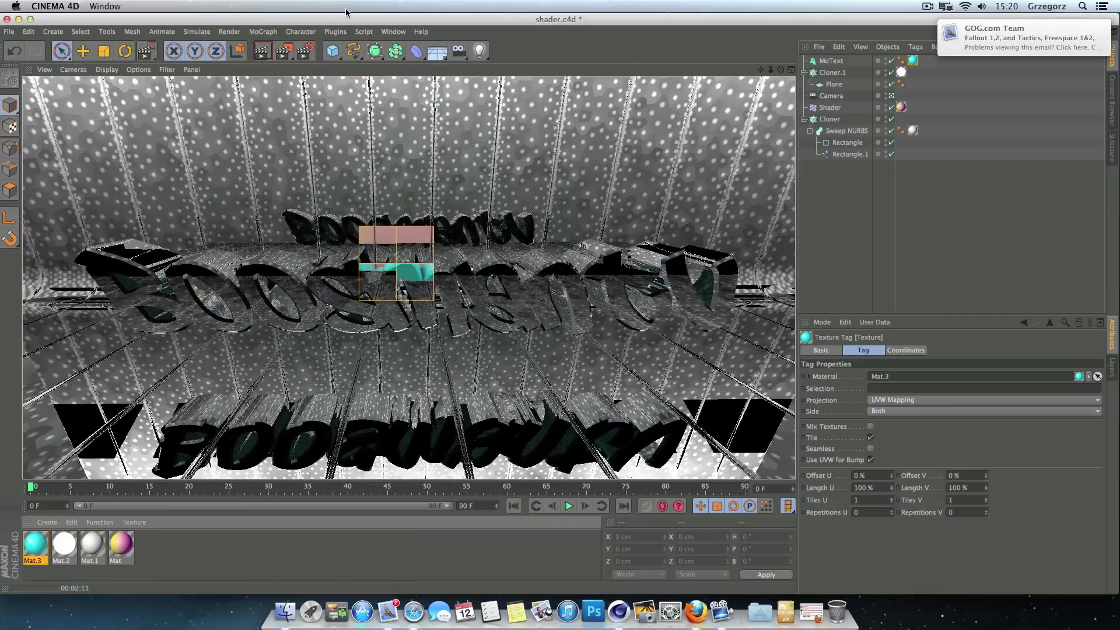